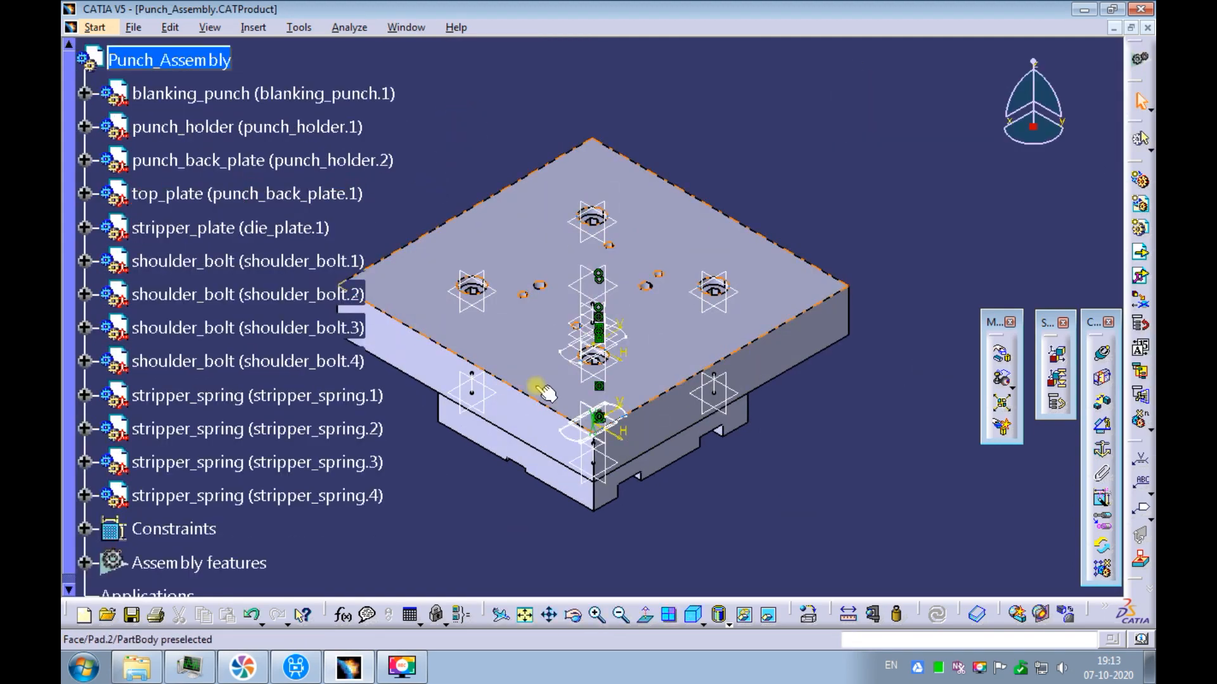
Step: Hide the stripper plate in the punch assembly to expose the punch holder's counterbored holes
{"action": "middle_click_drag", "start_coordinate": [502, 505], "coordinate": [593, 130]}
{"action": "middle_click_drag", "start_coordinate": [525, 448], "coordinate": [647, 209]}
{"action": "middle_click_drag", "start_coordinate": [547, 324], "coordinate": [728, 286]}
{"action": "middle_click_drag", "start_coordinate": [612, 369], "coordinate": [687, 429]}
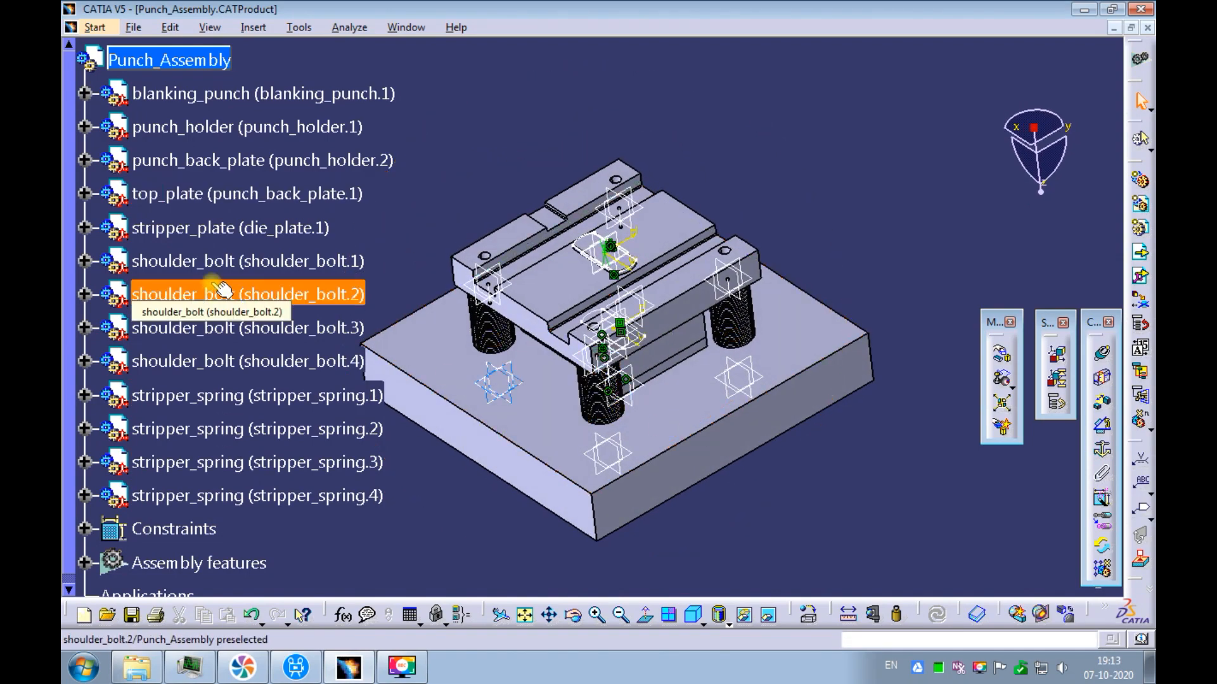
{"action": "right_click", "coordinate": [213, 230]}
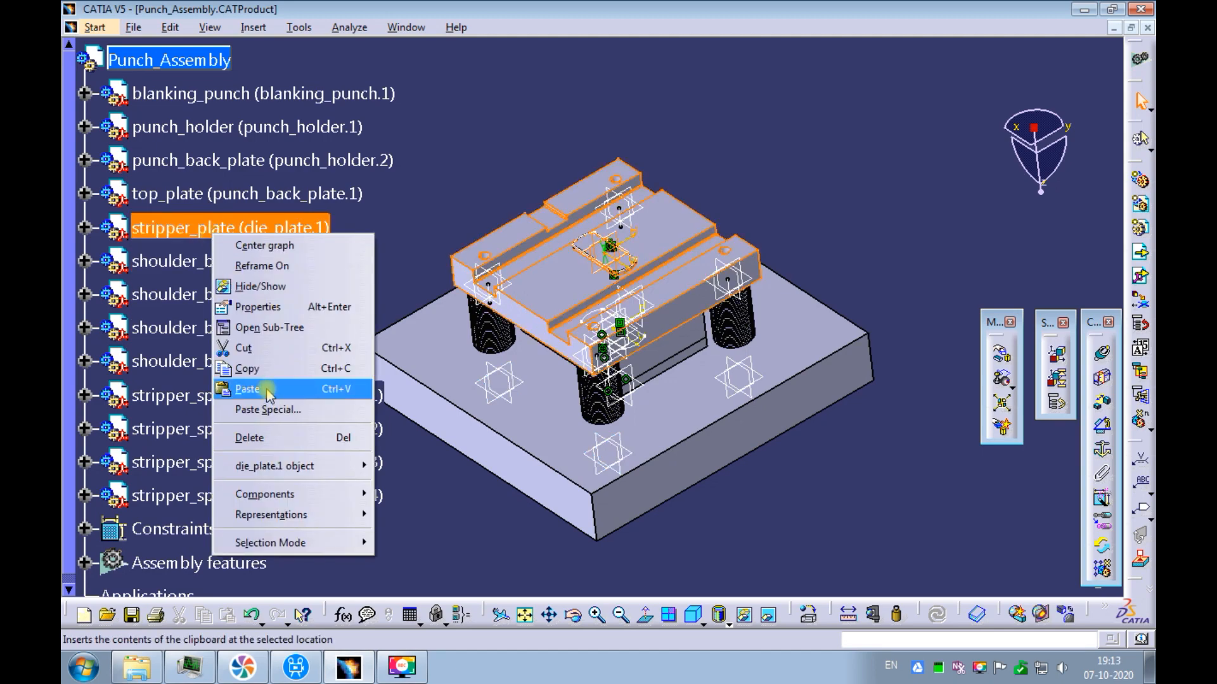
{"action": "left_click", "coordinate": [250, 286]}
Step: Measure the distance between the punch holder's counterbore floor and the top plate's face
{"action": "middle_click_drag", "start_coordinate": [491, 230], "coordinate": [681, 175]}
{"action": "left_click", "coordinate": [846, 614]}
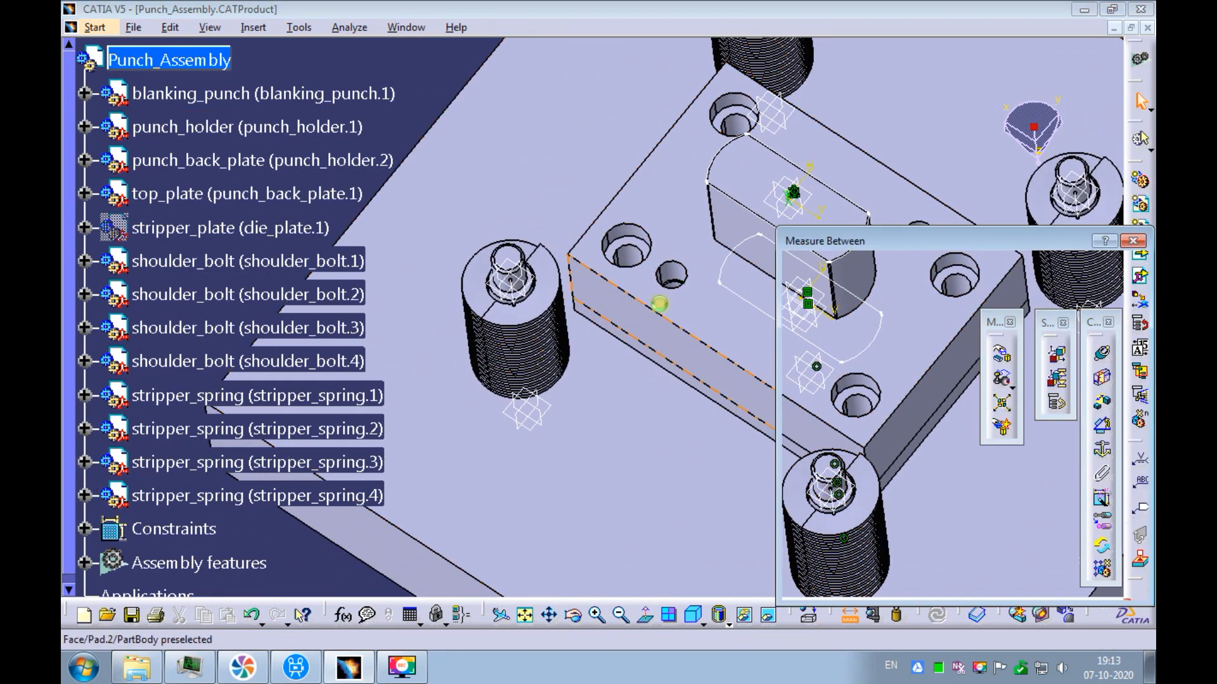
{"action": "left_click", "coordinate": [627, 257]}
{"action": "left_click", "coordinate": [638, 409]}
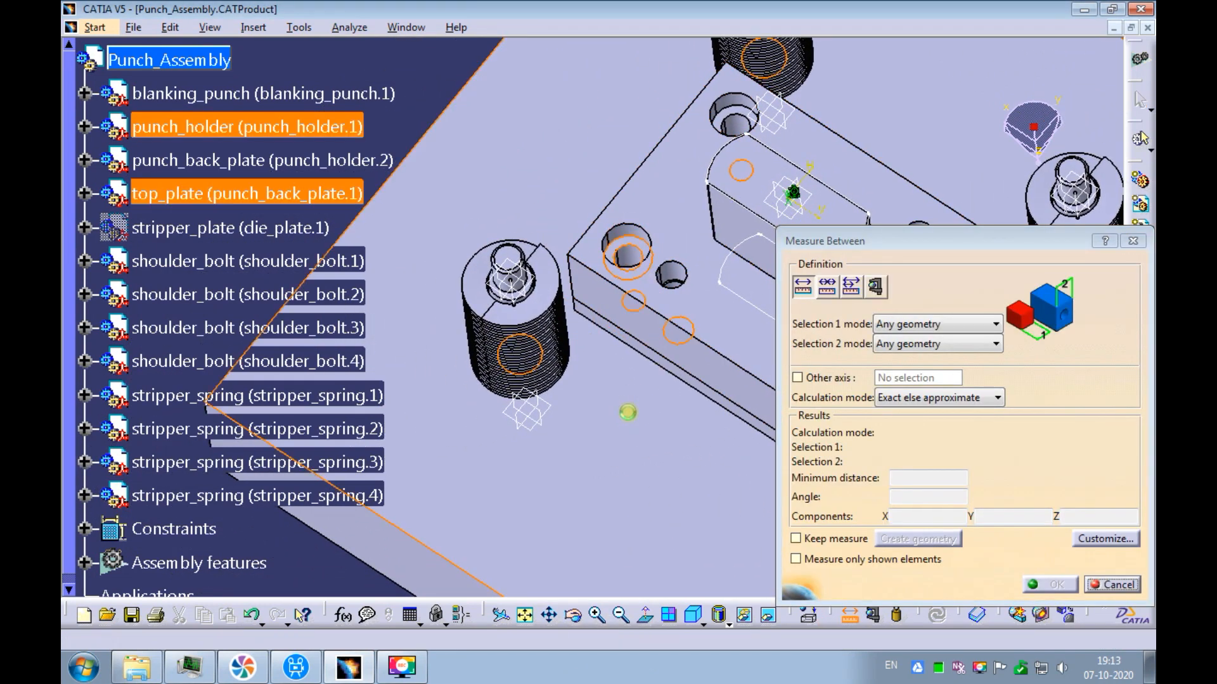
{"action": "left_click_drag", "start_coordinate": [934, 479], "coordinate": [893, 479]}
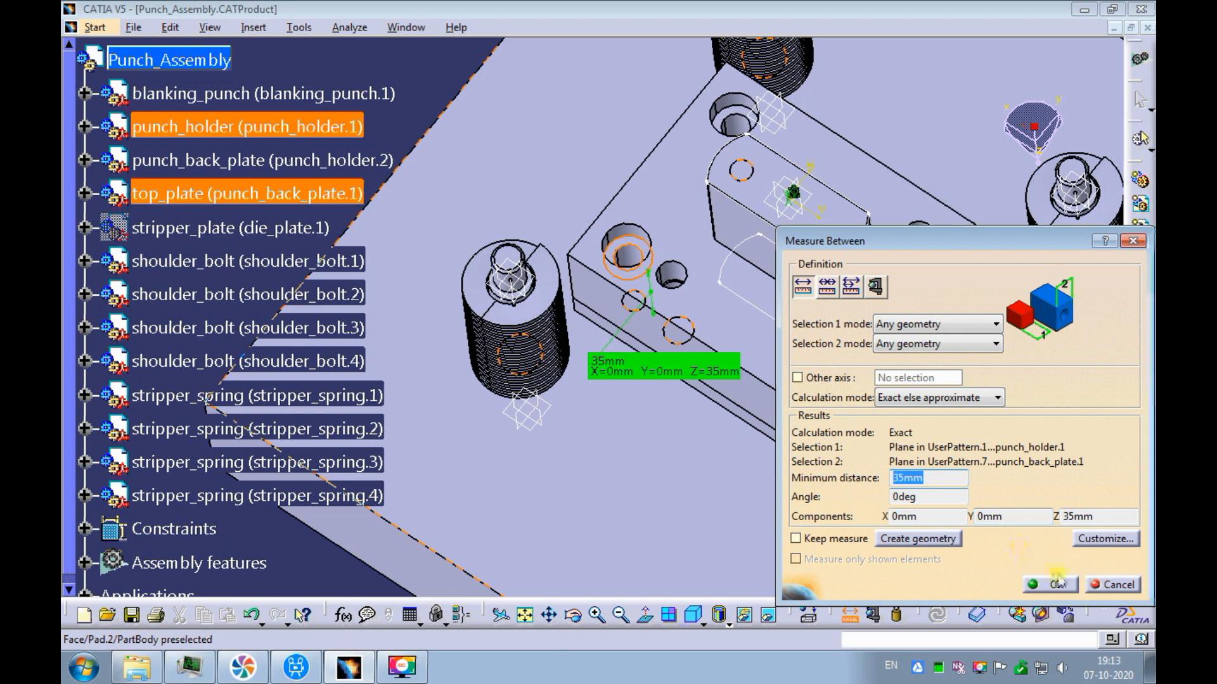
{"action": "left_click", "coordinate": [1099, 584]}
Step: Open the ISO_4762_HEXAGON_SOCKET_HEAD_CAP_SCREW family under Screws in the ISO Standards parts catalog
{"action": "middle_click_drag", "start_coordinate": [655, 383], "coordinate": [647, 416], "text": "ctrl"}
{"action": "left_click", "coordinate": [632, 416]}
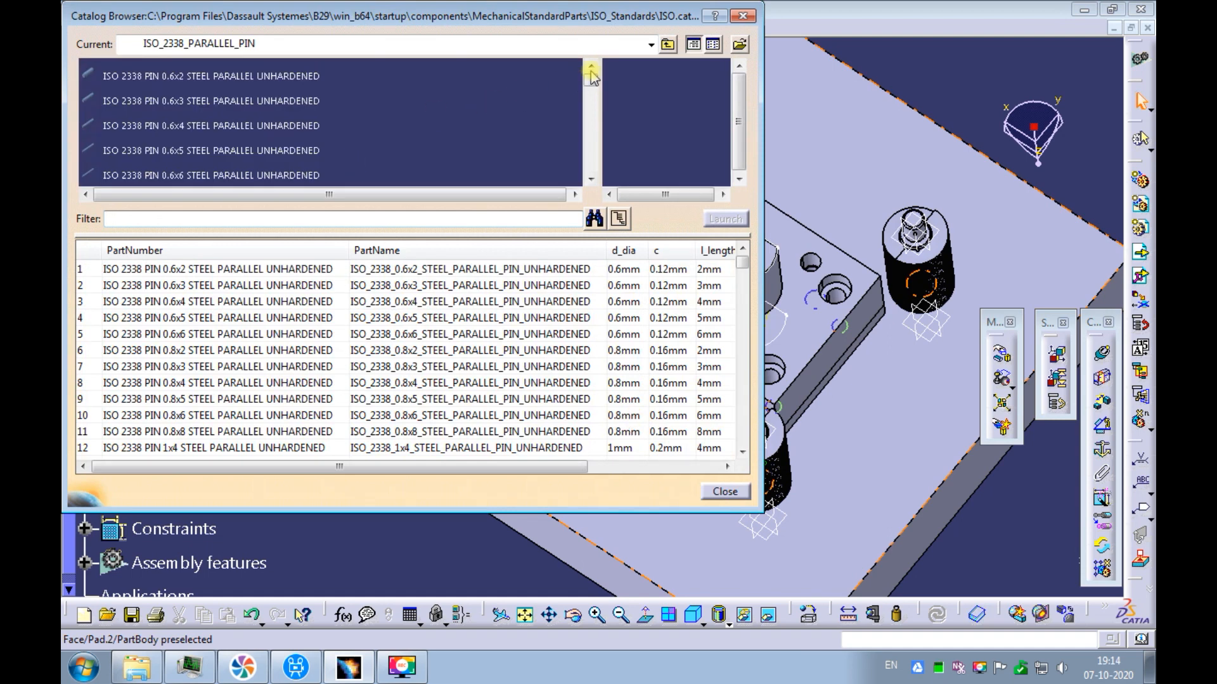
{"action": "left_click", "coordinate": [668, 45]}
{"action": "left_click", "coordinate": [666, 44]}
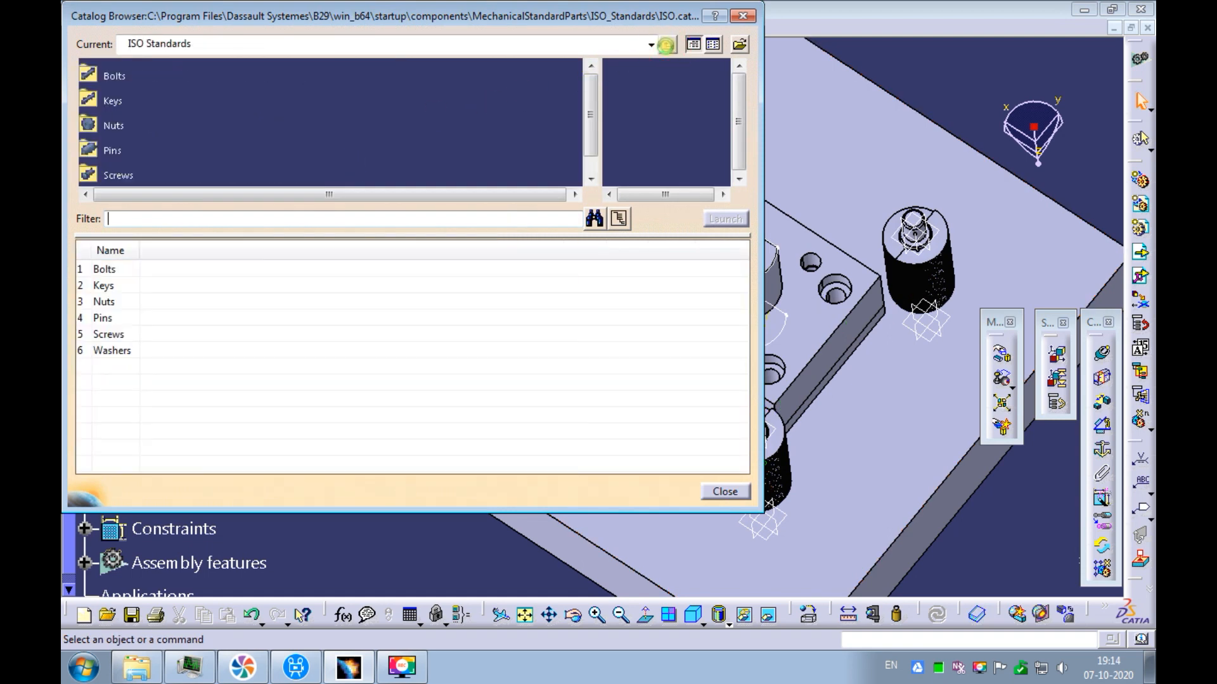
{"action": "left_click", "coordinate": [127, 335]}
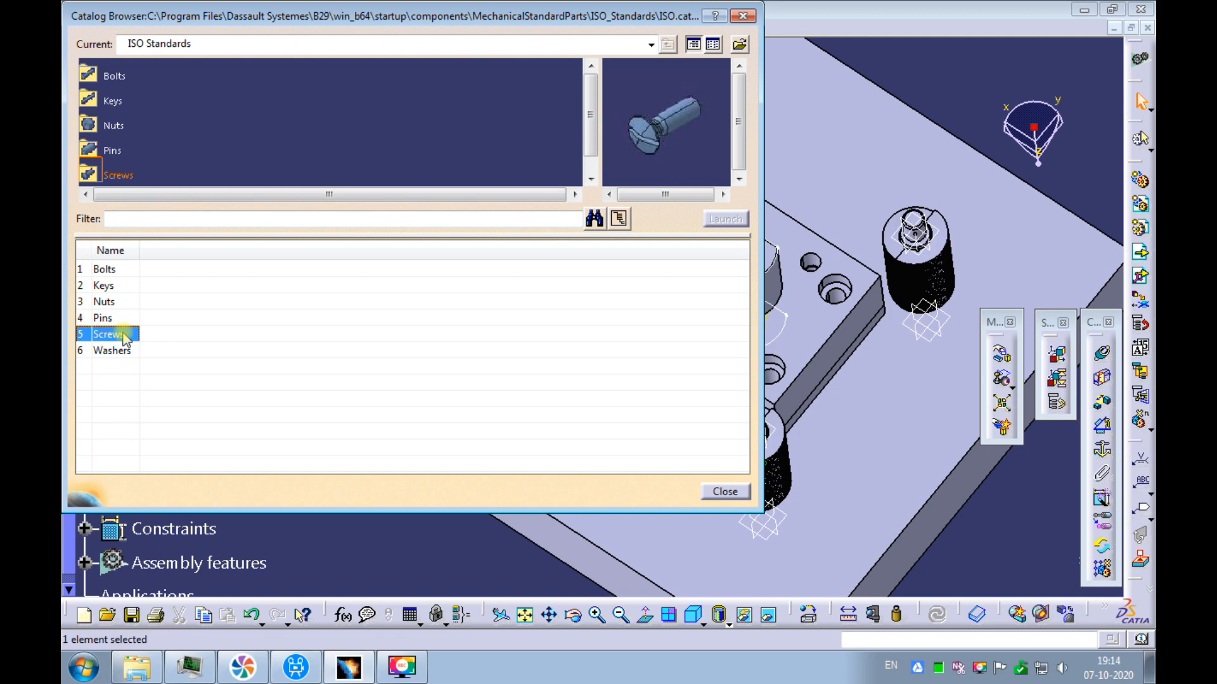
{"action": "double_click", "coordinate": [120, 173]}
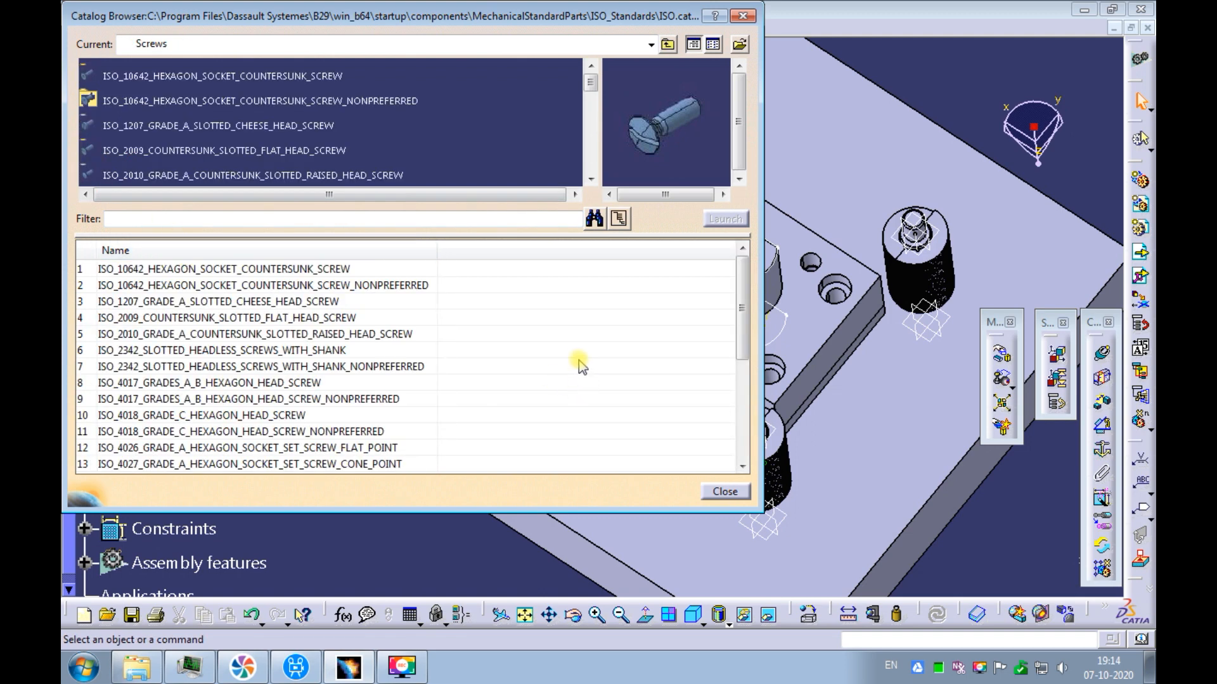
{"action": "left_click_drag", "start_coordinate": [742, 333], "coordinate": [741, 409]}
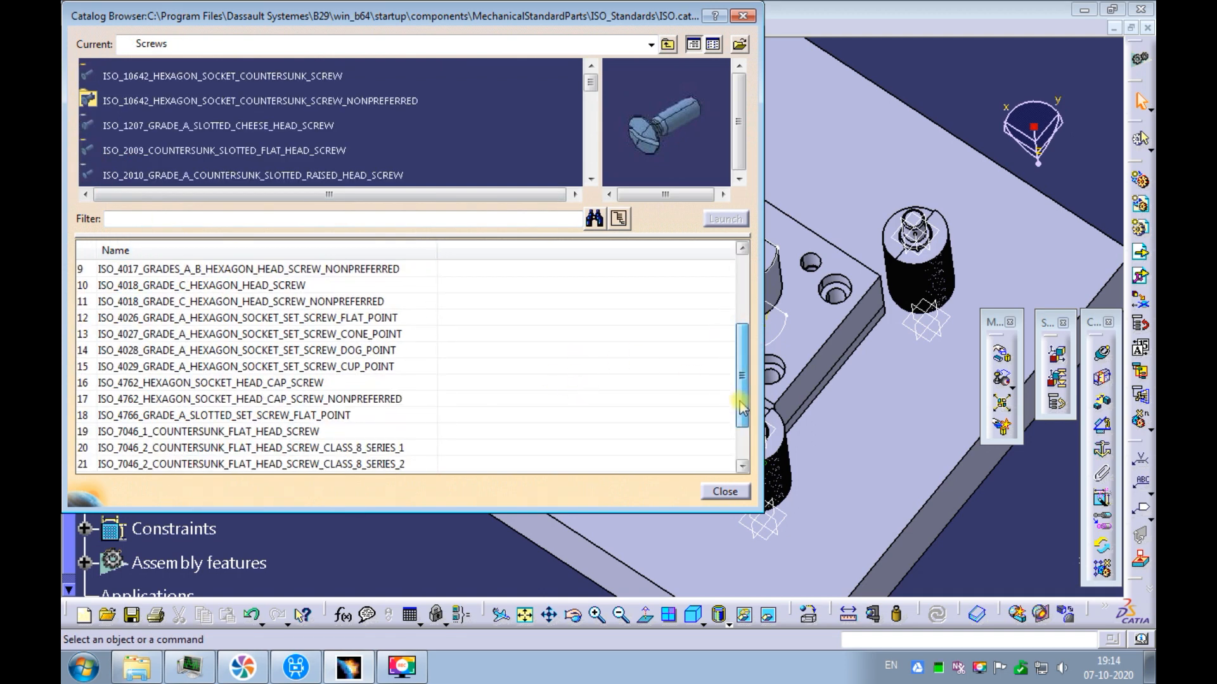
{"action": "left_click", "coordinate": [200, 383]}
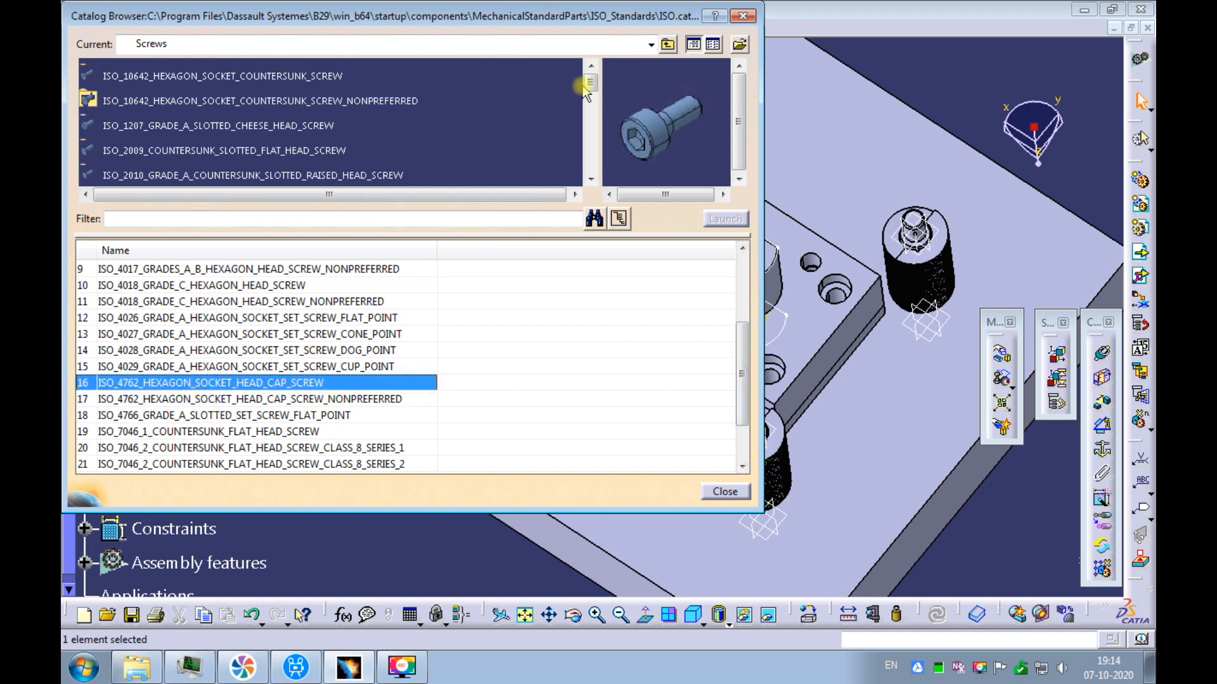
{"action": "scroll", "coordinate": [325, 166], "scroll_direction": "down", "scroll_amount": 5}
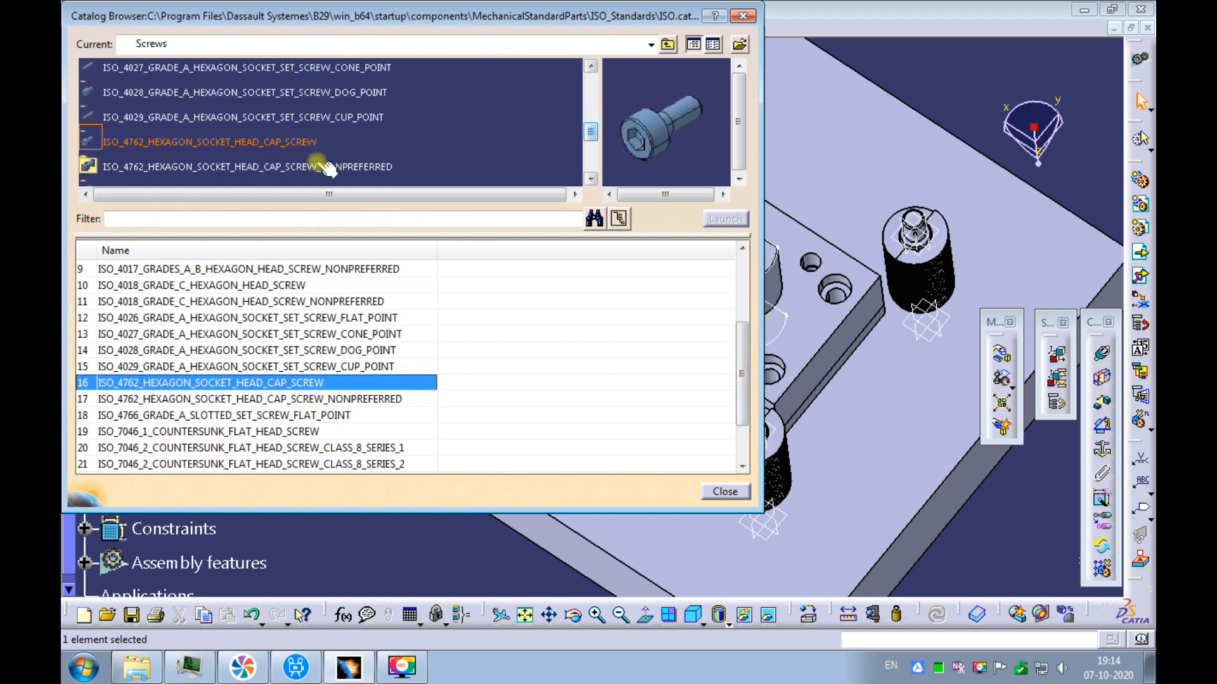
{"action": "left_click", "coordinate": [275, 147]}
{"action": "left_click", "coordinate": [274, 143]}
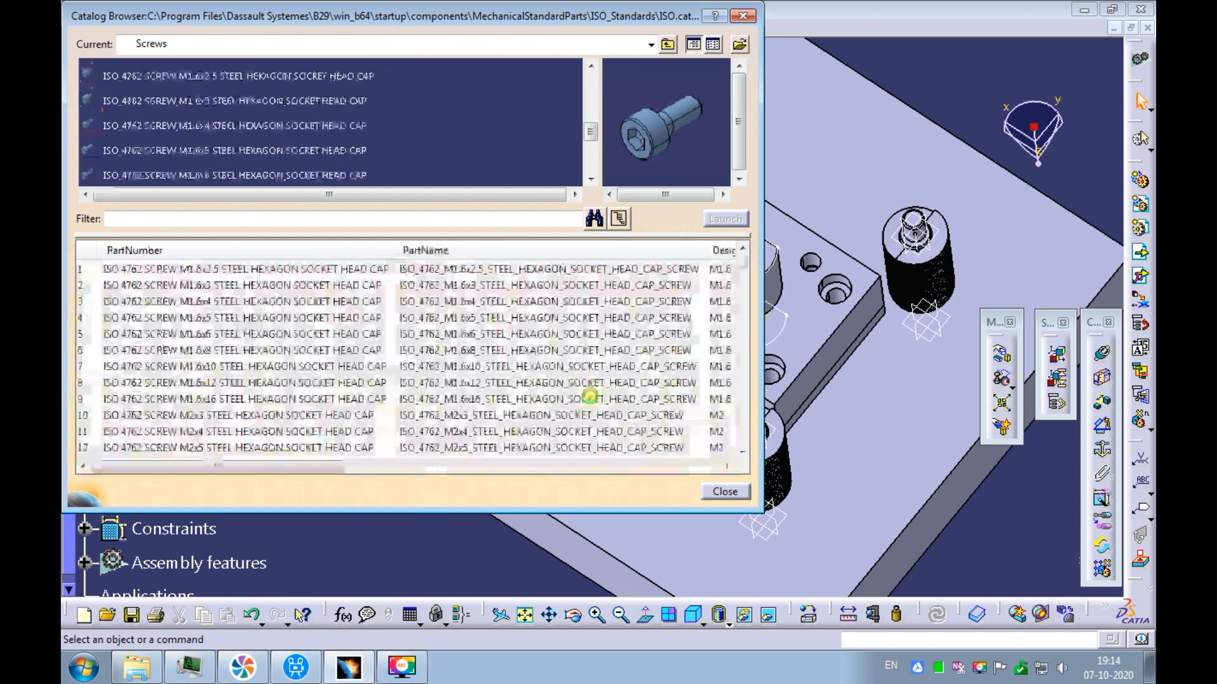
Step: Insert an ISO 4762 M10x50 steel hexagon socket head cap screw into the assembly and close the catalog
{"action": "left_click_drag", "start_coordinate": [320, 466], "coordinate": [413, 466]}
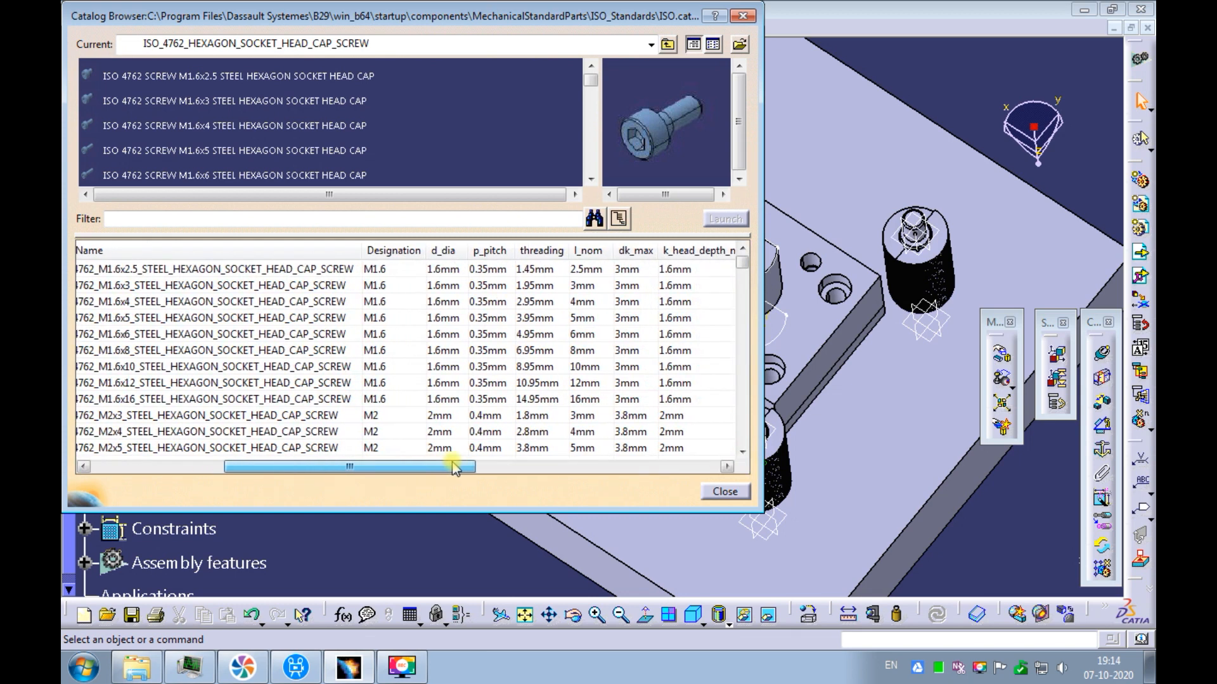
{"action": "left_click_drag", "start_coordinate": [741, 263], "coordinate": [742, 315]}
{"action": "left_click", "coordinate": [444, 352]}
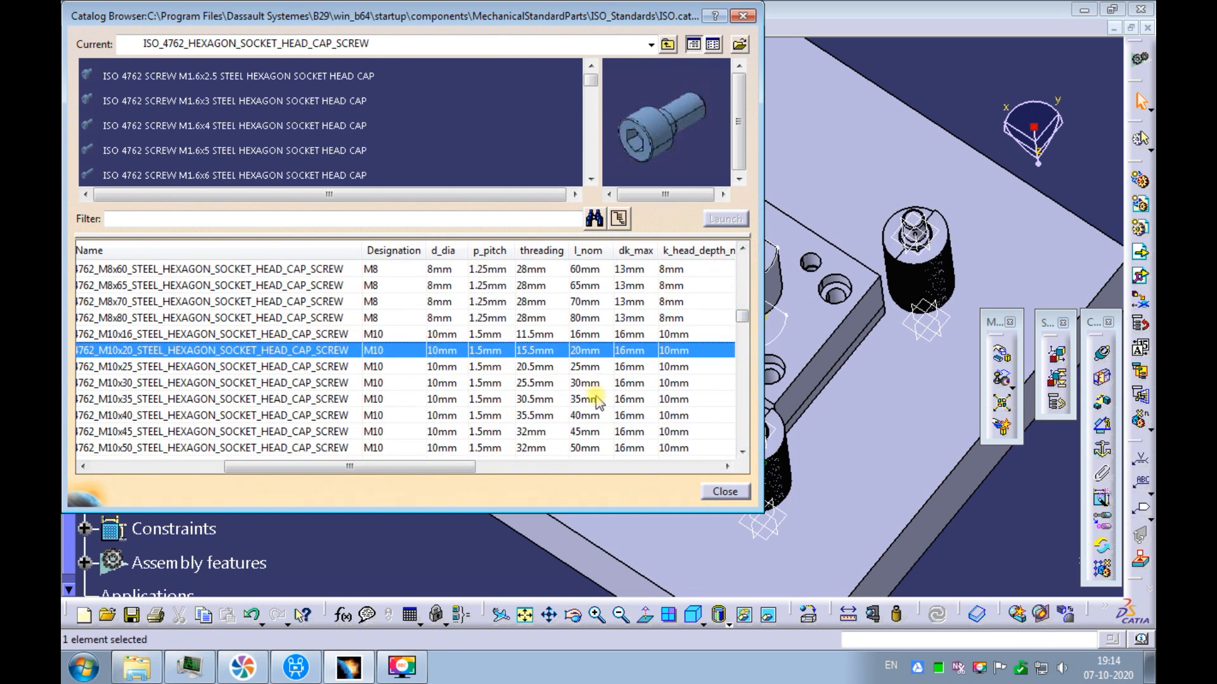
{"action": "left_click", "coordinate": [581, 447]}
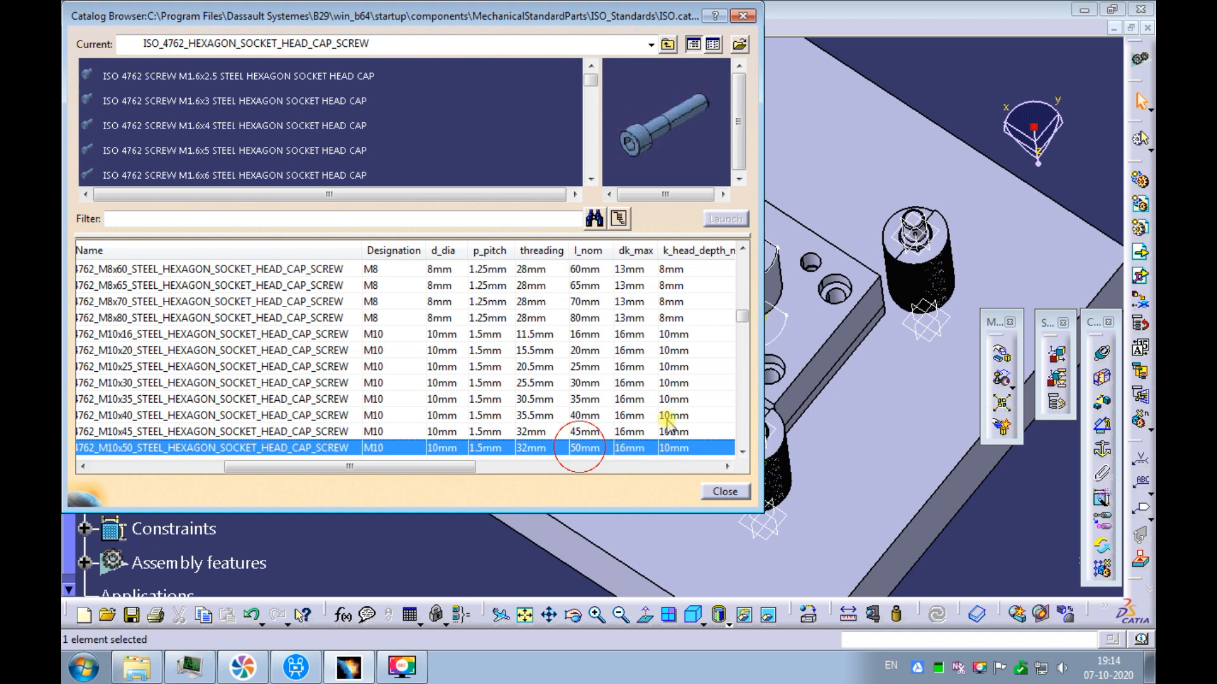
{"action": "left_click", "coordinate": [743, 450]}
{"action": "double_click", "coordinate": [542, 417]}
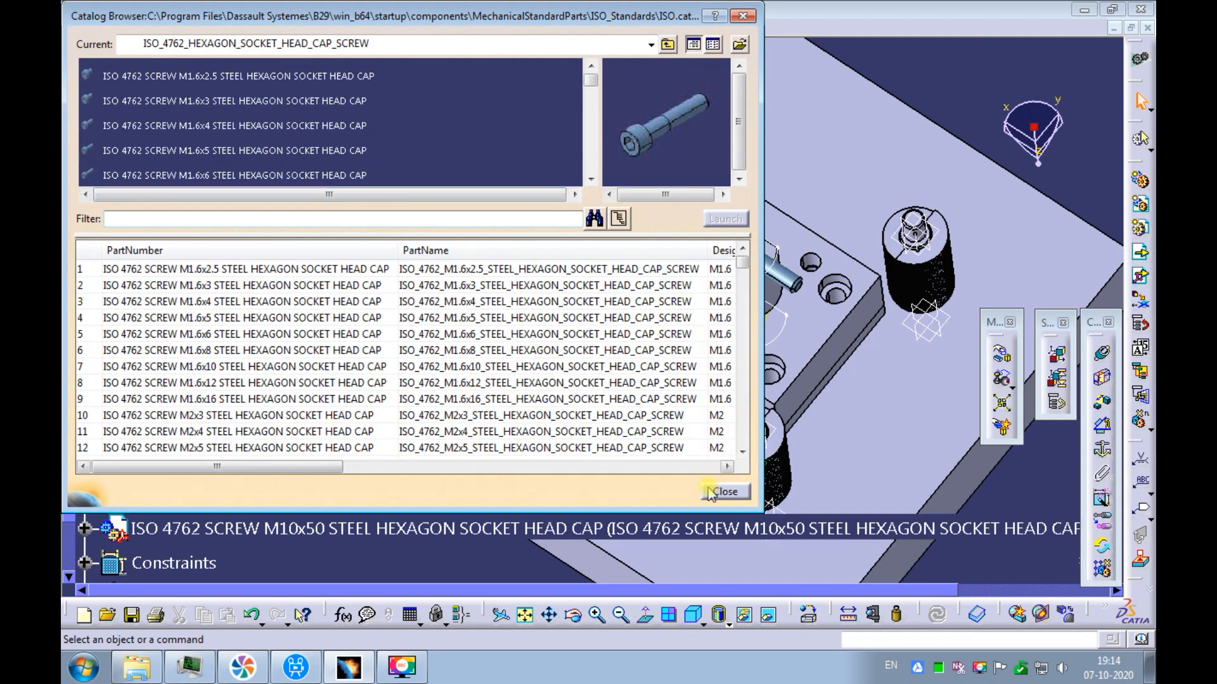
{"action": "left_click", "coordinate": [708, 490]}
Step: Move the M10x50 screw along the X axis until it is clear of the blanking punch
{"action": "middle_click_drag", "start_coordinate": [664, 230], "coordinate": [592, 236], "text": "ctrl"}
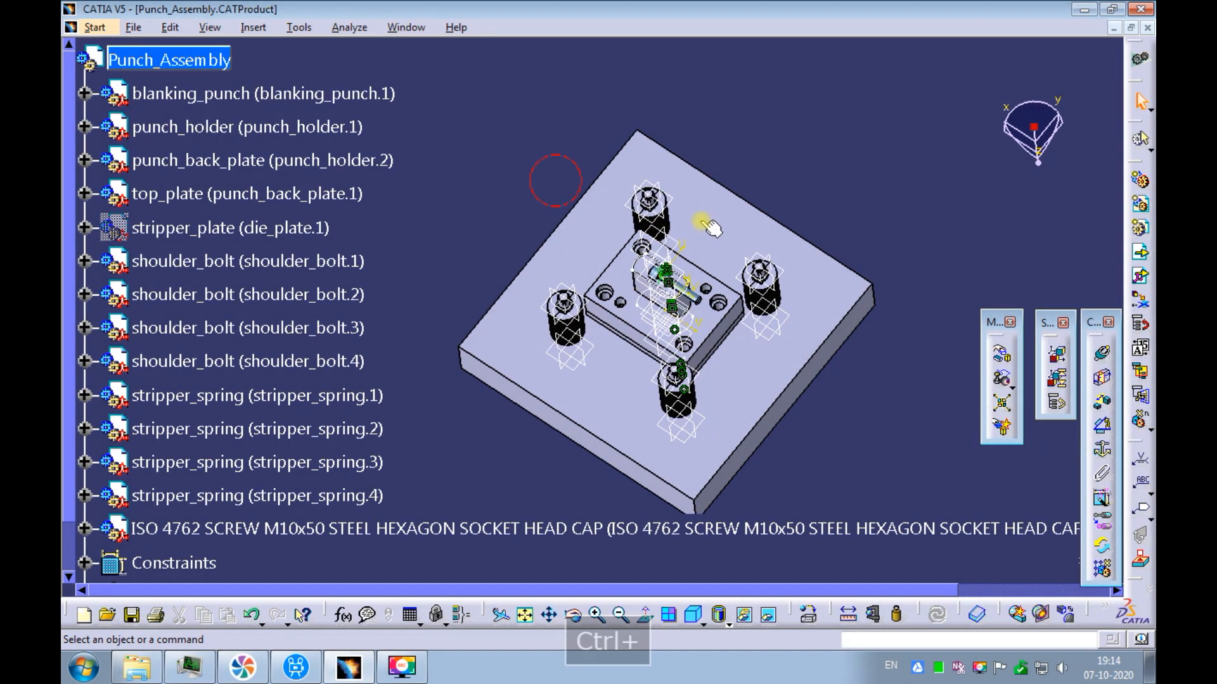
{"action": "left_click", "coordinate": [1002, 354]}
{"action": "left_click_drag", "start_coordinate": [694, 295], "coordinate": [866, 170]}
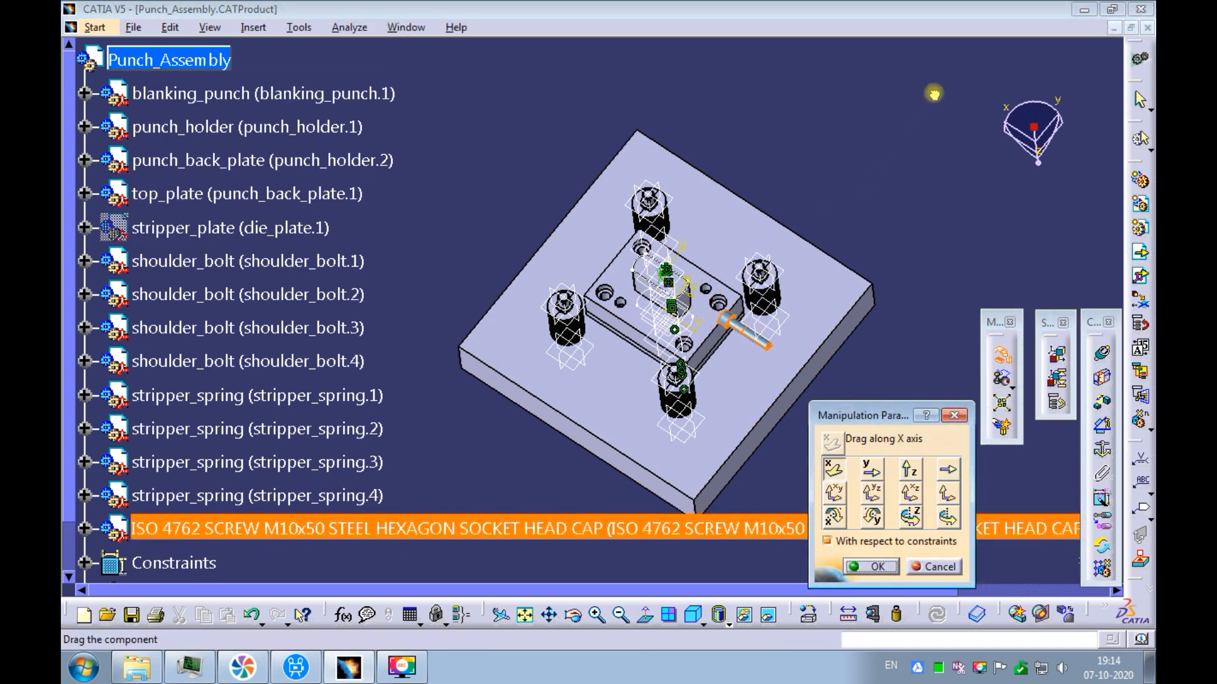
{"action": "left_click", "coordinate": [871, 567]}
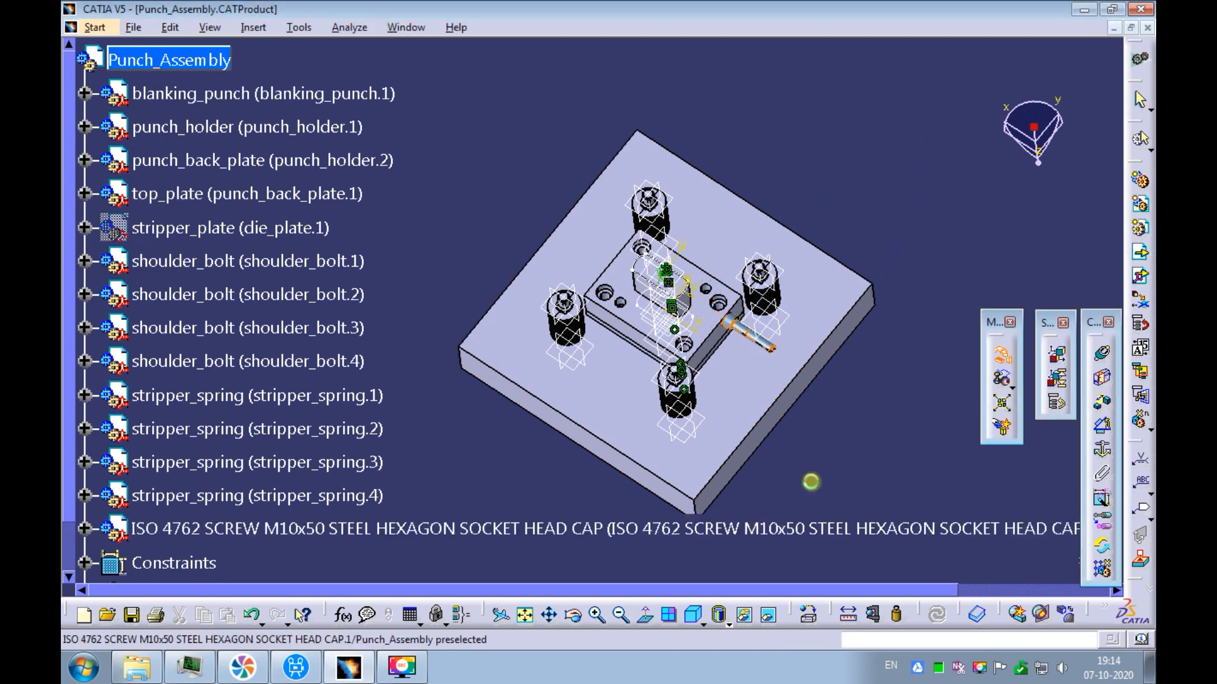
Step: Add a coincidence constraint between the M10x50 screw's axis and the axis of a punch holder corner counterbored hole
{"action": "left_click", "coordinate": [1103, 353]}
{"action": "middle_click_drag", "start_coordinate": [747, 326], "coordinate": [793, 218], "text": "ctrl"}
{"action": "middle_click_drag", "start_coordinate": [616, 279], "coordinate": [481, 259]}
{"action": "left_click", "coordinate": [792, 320]}
{"action": "middle_click_drag", "start_coordinate": [573, 247], "coordinate": [806, 361]}
{"action": "left_click", "coordinate": [469, 271]}
{"action": "mouse_move", "coordinate": [501, 322]}
{"action": "middle_mouse_down", "text": "ctrl"}
{"action": "mouse_move", "coordinate": [585, 332]}
{"action": "mouse_move", "coordinate": [586, 345]}
{"action": "middle_mouse_up", "text": "ctrl"}
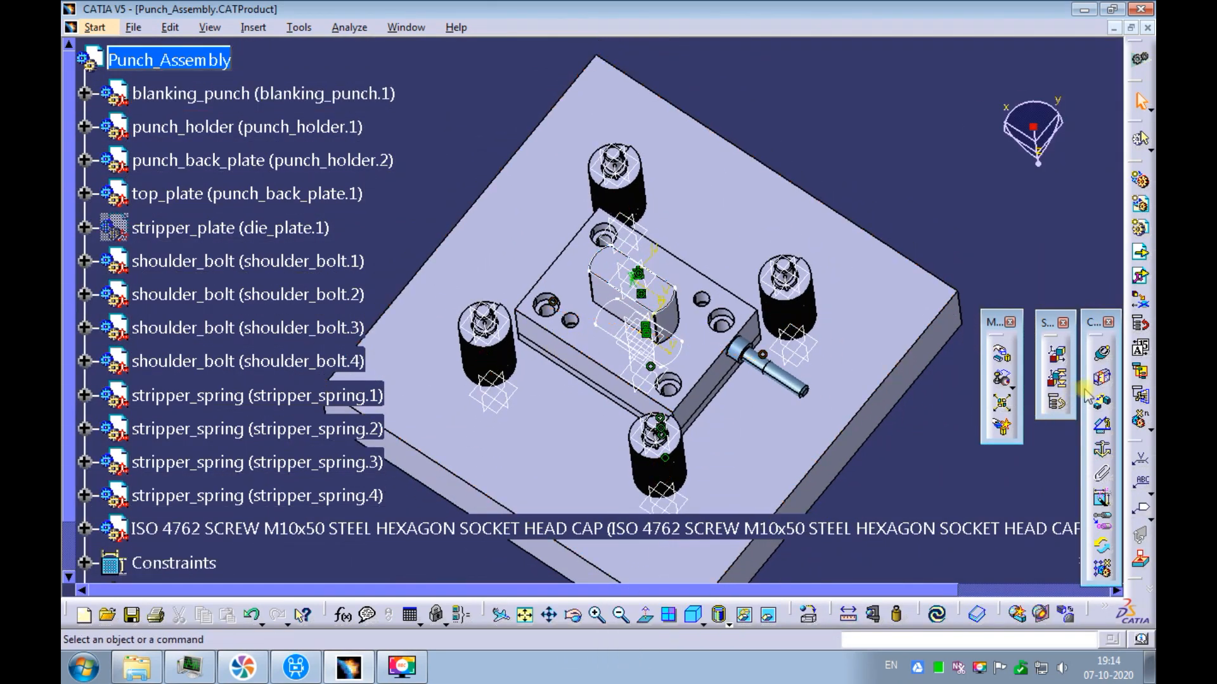
Step: Add a contact constraint between the underside of the screw head and the punch holder's counterbore floor, and update the assembly
{"action": "left_click", "coordinate": [1102, 377]}
{"action": "middle_click_drag", "start_coordinate": [716, 321], "coordinate": [768, 277], "text": "ctrl"}
{"action": "middle_click_drag", "start_coordinate": [800, 317], "coordinate": [595, 257]}
{"action": "middle_click_drag", "start_coordinate": [725, 284], "coordinate": [624, 382], "text": "ctrl"}
{"action": "left_click", "coordinate": [920, 316]}
{"action": "middle_click_drag", "start_coordinate": [467, 252], "coordinate": [676, 310]}
{"action": "middle_click_drag", "start_coordinate": [605, 295], "coordinate": [655, 169], "text": "ctrl"}
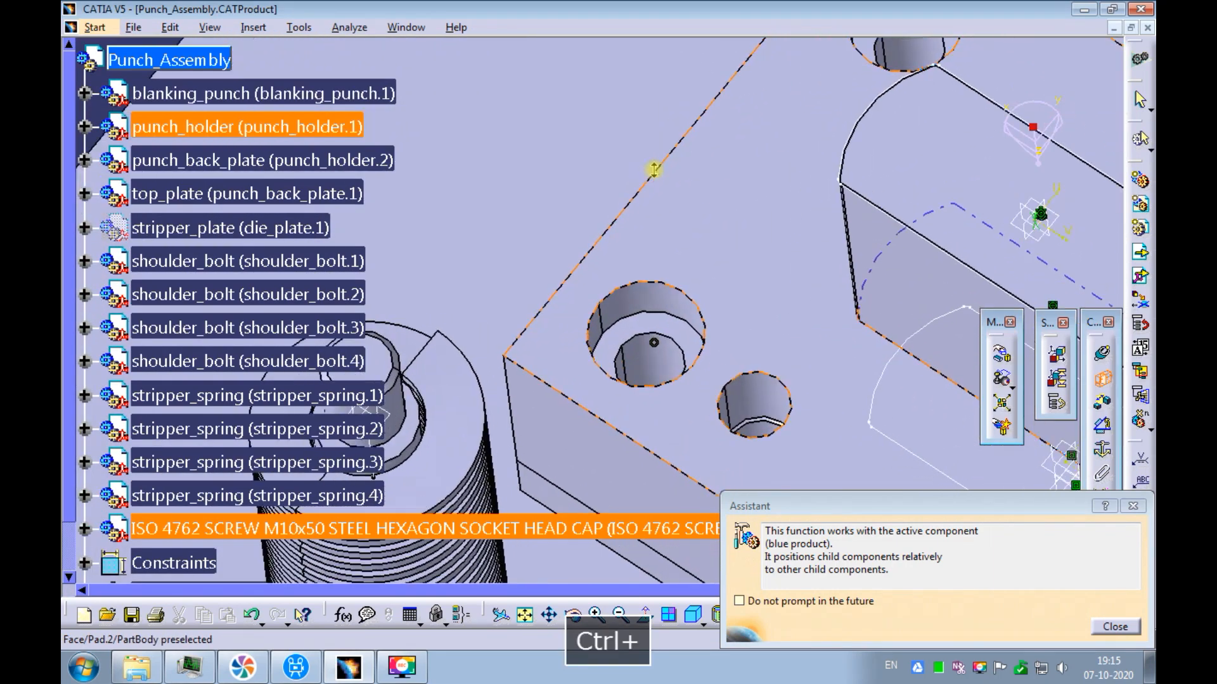
{"action": "left_click", "coordinate": [654, 329]}
{"action": "middle_click_drag", "start_coordinate": [619, 321], "coordinate": [599, 442], "text": "ctrl"}
{"action": "left_click", "coordinate": [935, 614]}
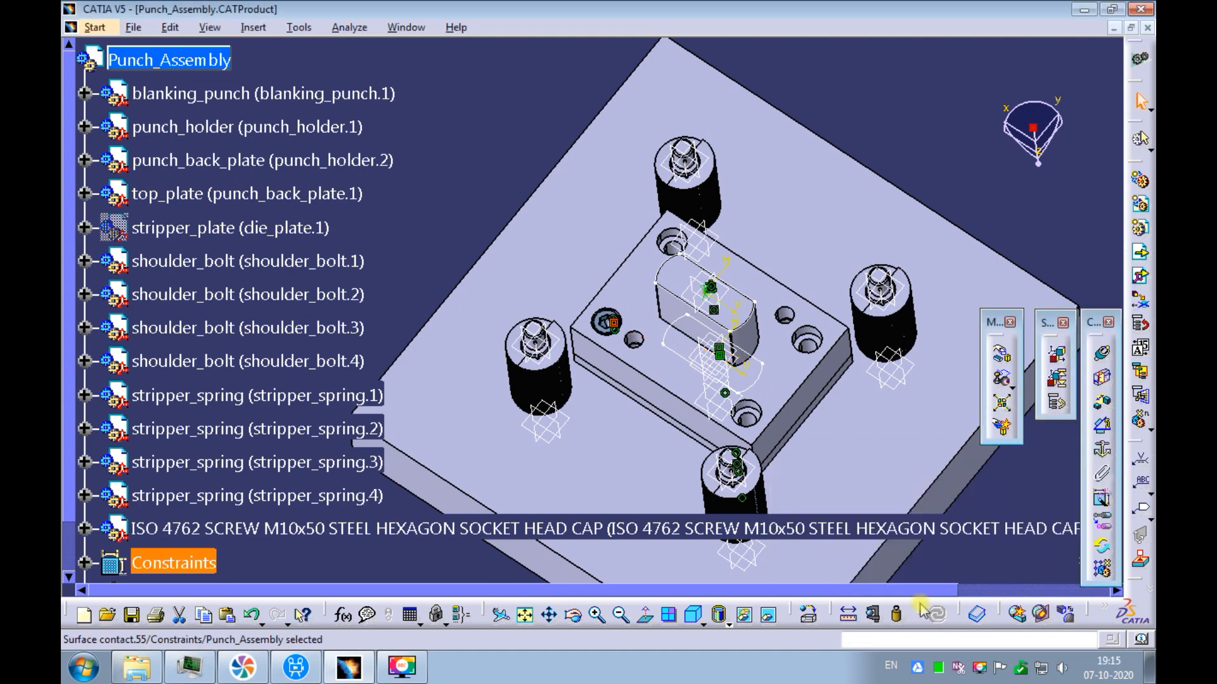
Step: Open the punch holder part in a new window from the face around the seated screw
{"action": "middle_click_drag", "start_coordinate": [569, 302], "coordinate": [646, 135], "text": "ctrl"}
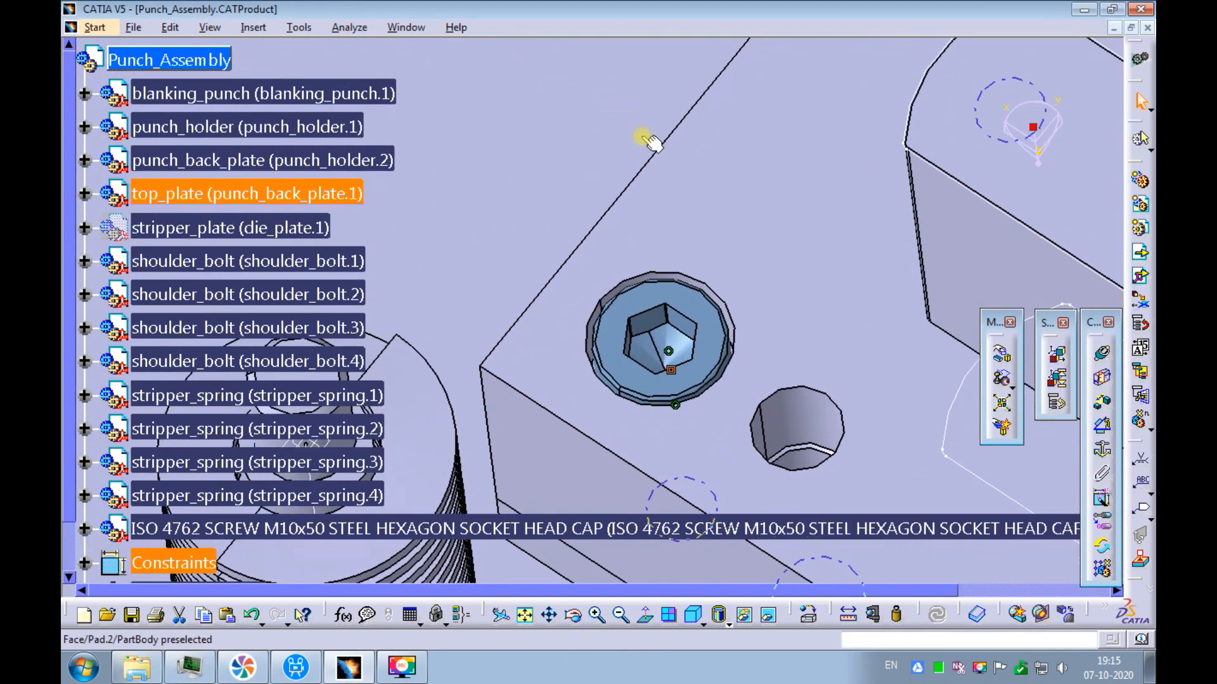
{"action": "left_click", "coordinate": [697, 199]}
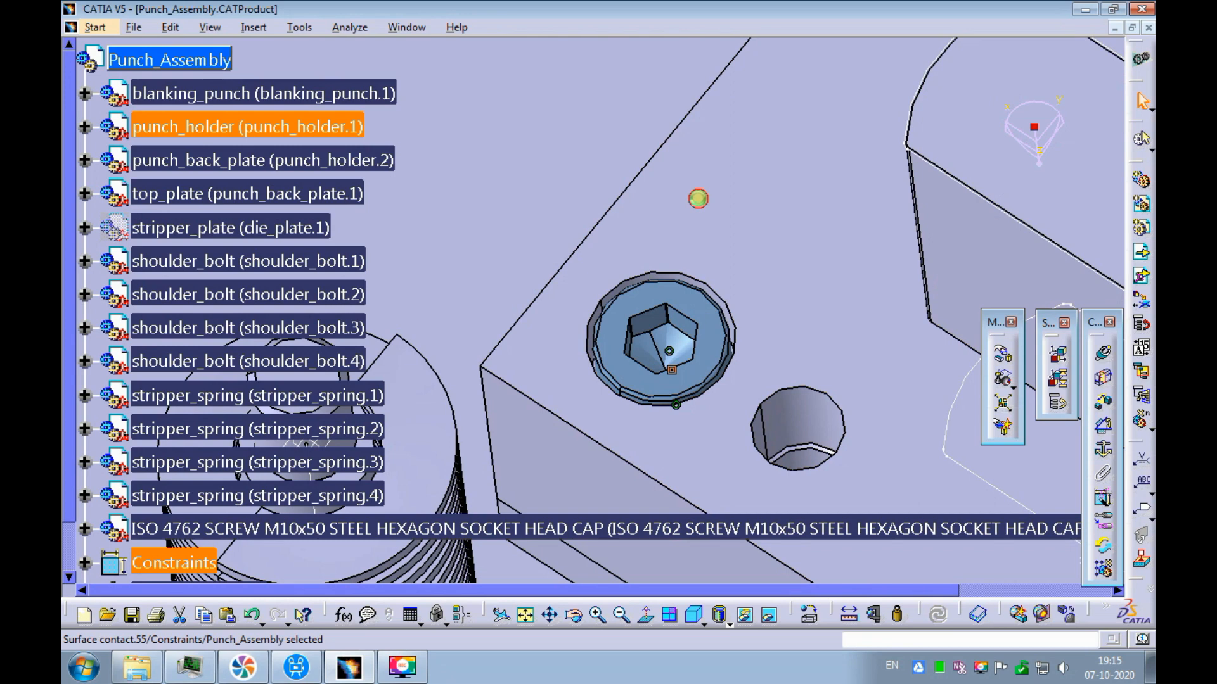
{"action": "right_click", "coordinate": [698, 198]}
{"action": "mouse_move", "coordinate": [733, 426]}
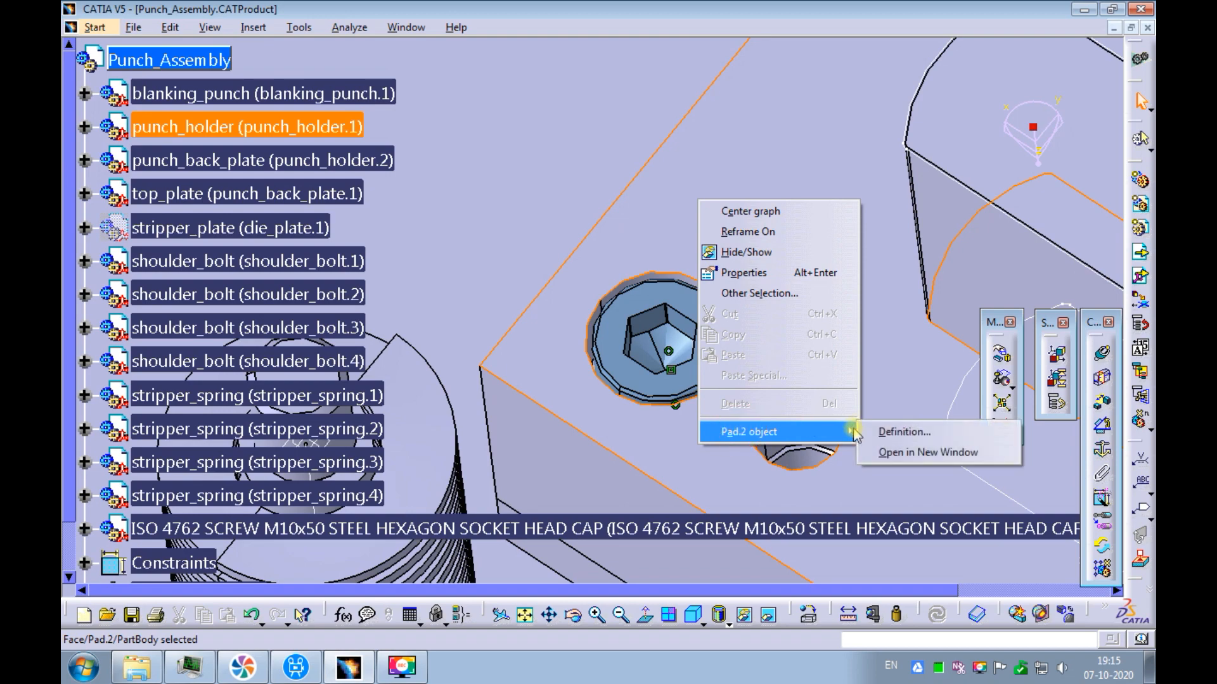
{"action": "left_click", "coordinate": [869, 450]}
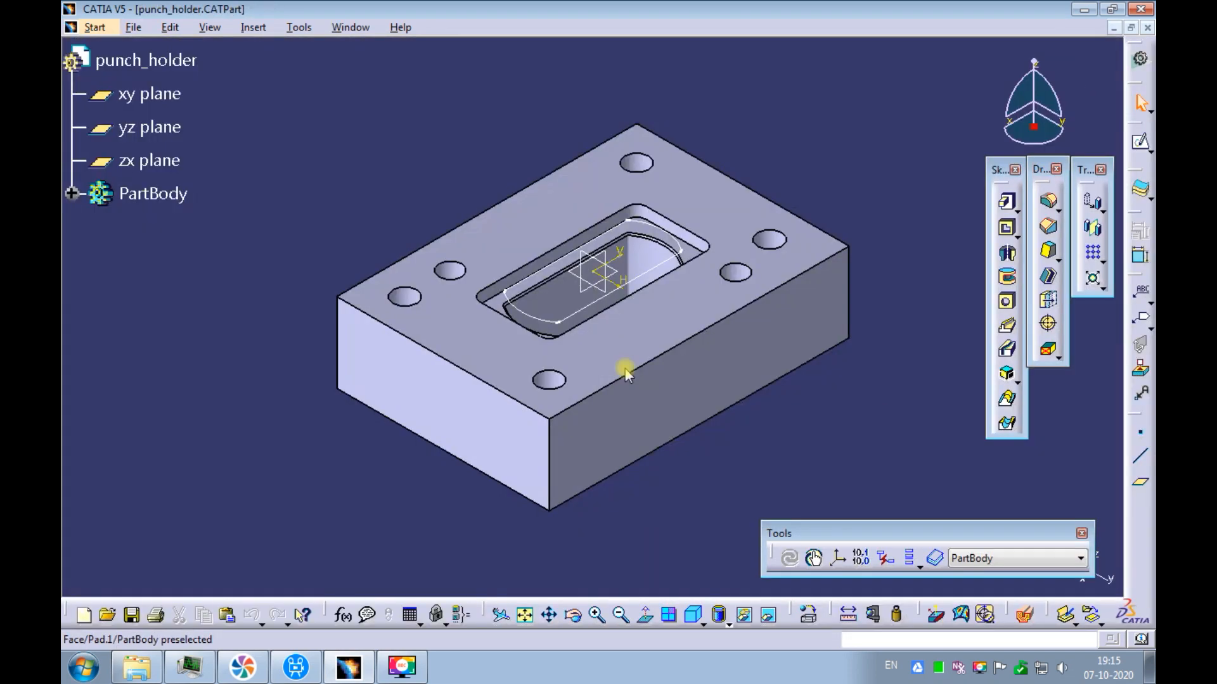
Step: Change the punch holder's counterbored hole to No Standard and set its counterbore depth to 11 mm
{"action": "middle_click_drag", "start_coordinate": [473, 412], "coordinate": [484, 489]}
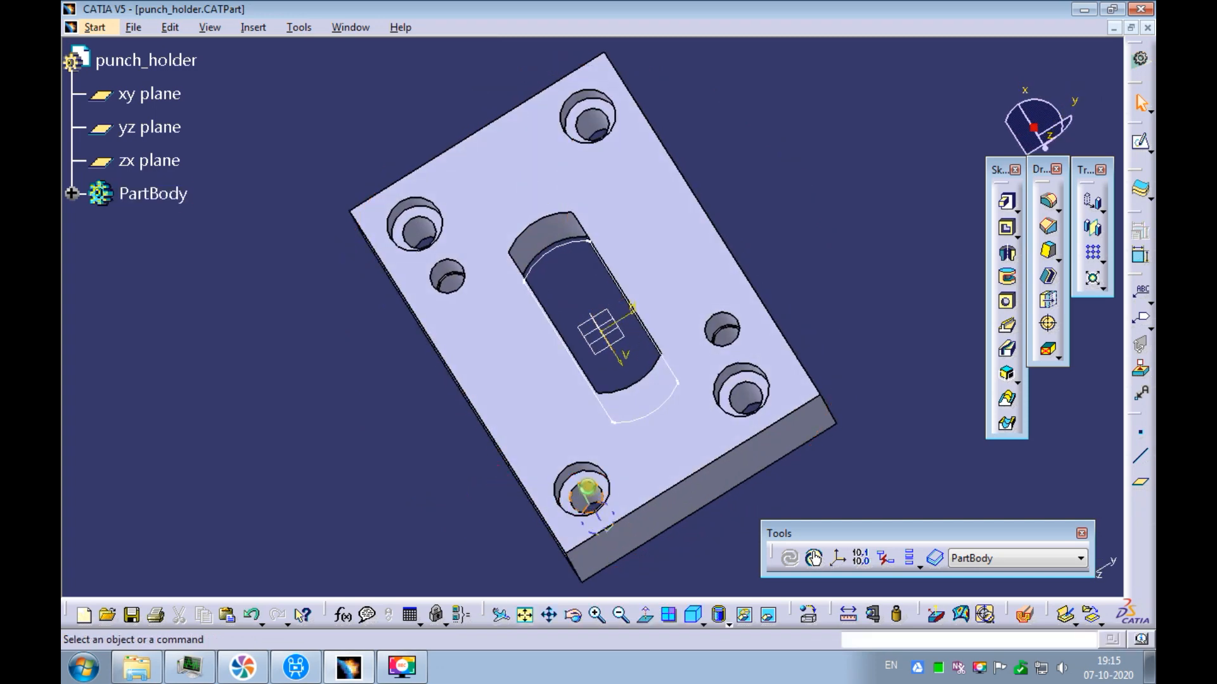
{"action": "left_click", "coordinate": [577, 470]}
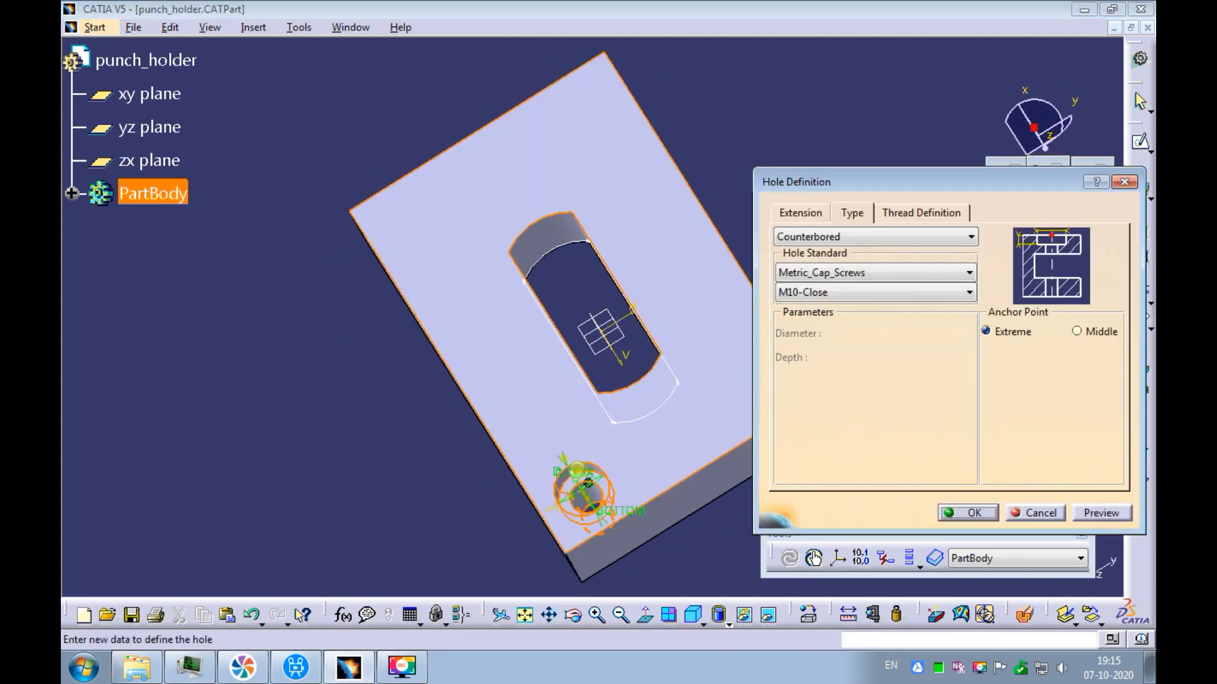
{"action": "left_click", "coordinate": [809, 278]}
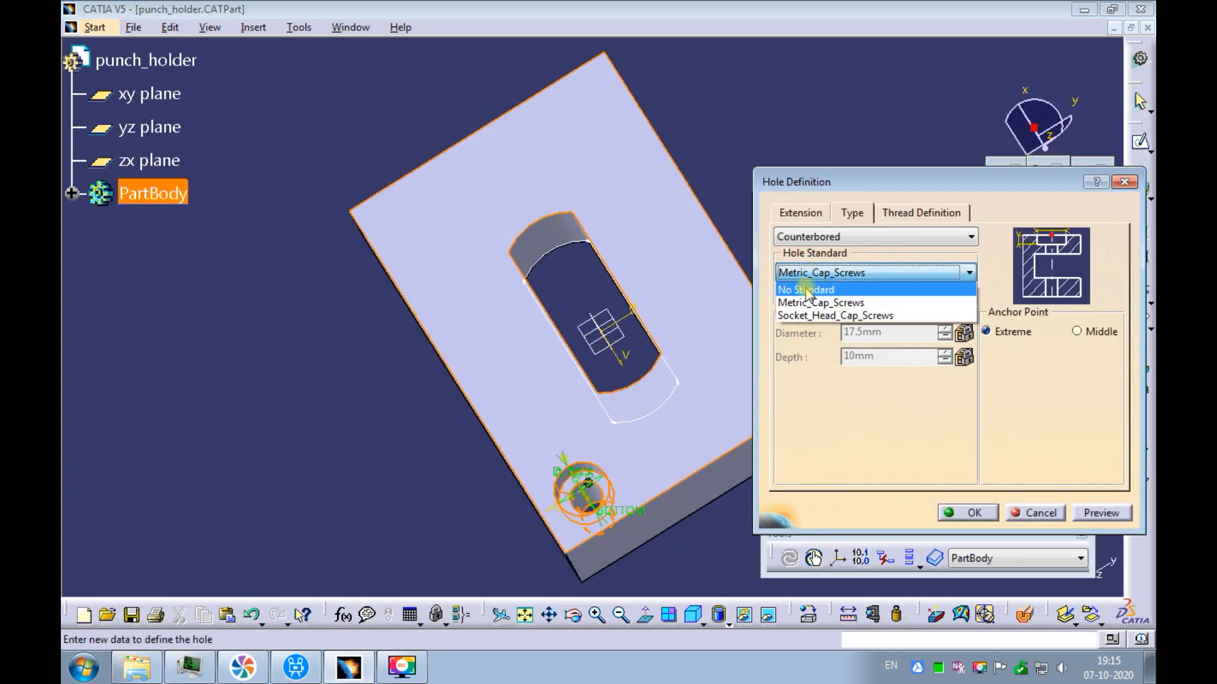
{"action": "left_click", "coordinate": [811, 288]}
{"action": "double_click", "coordinate": [892, 356]}
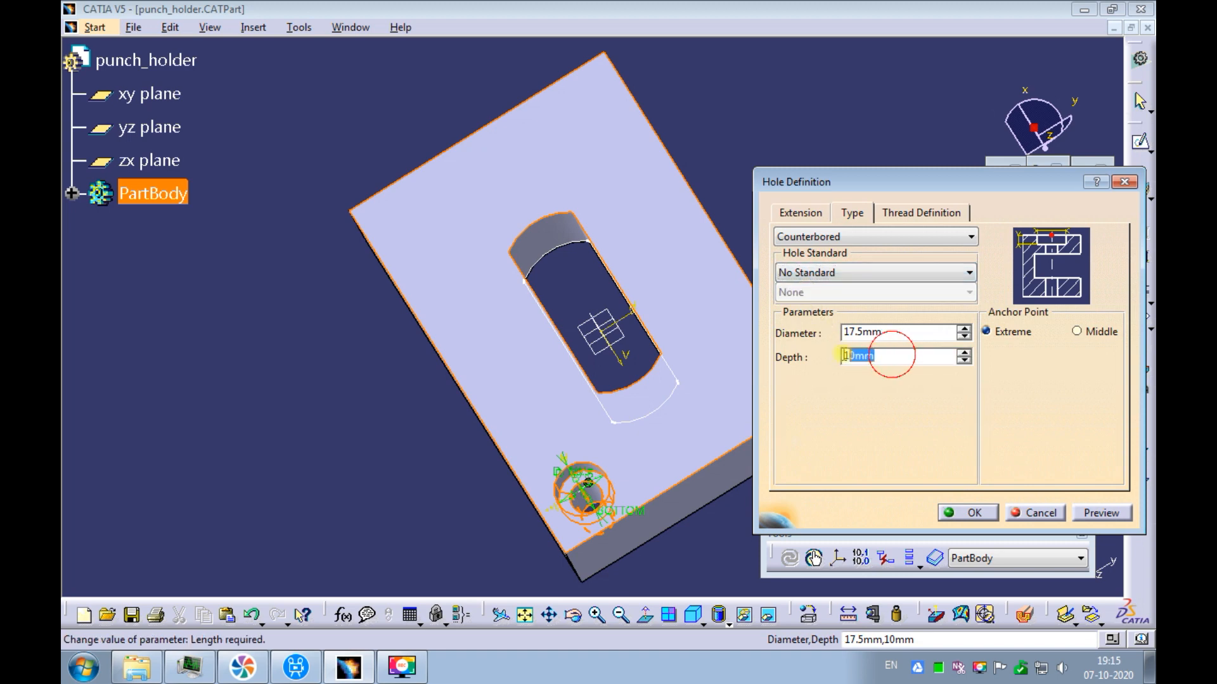
{"action": "type", "text": "11"}
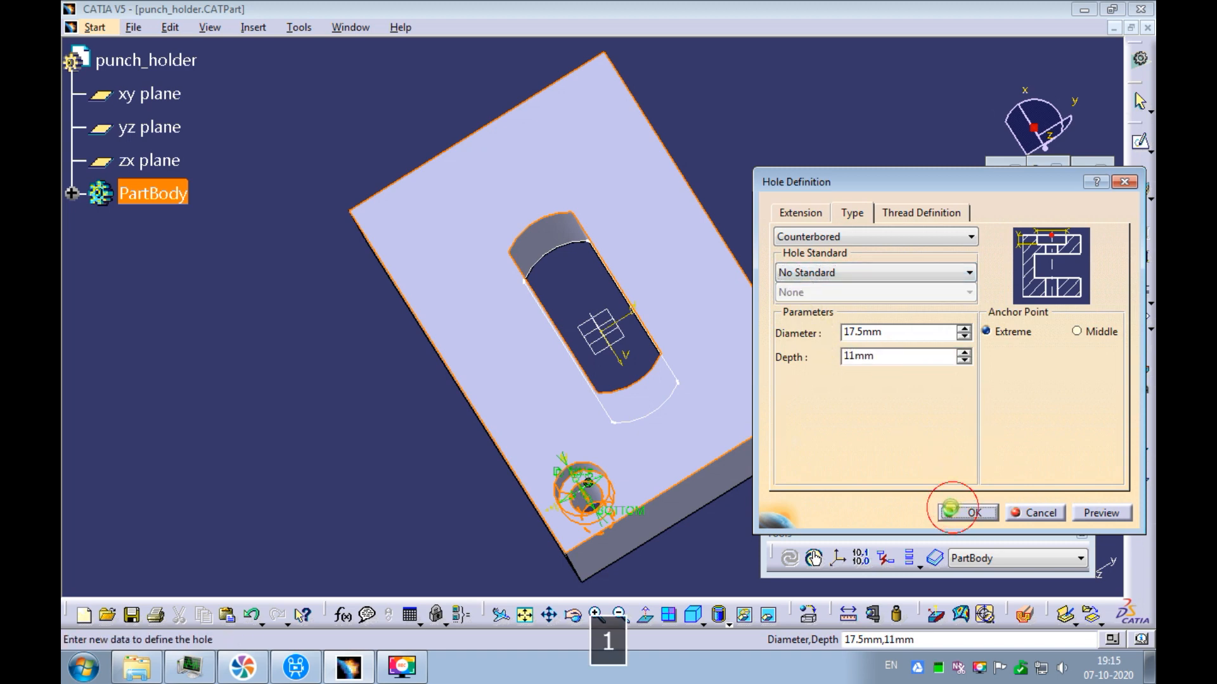
{"action": "left_click", "coordinate": [950, 511]}
Step: Save the punch holder part in a fitted isometric view and close it to return to the assembly
{"action": "left_click", "coordinate": [693, 615]}
{"action": "left_click", "coordinate": [525, 616]}
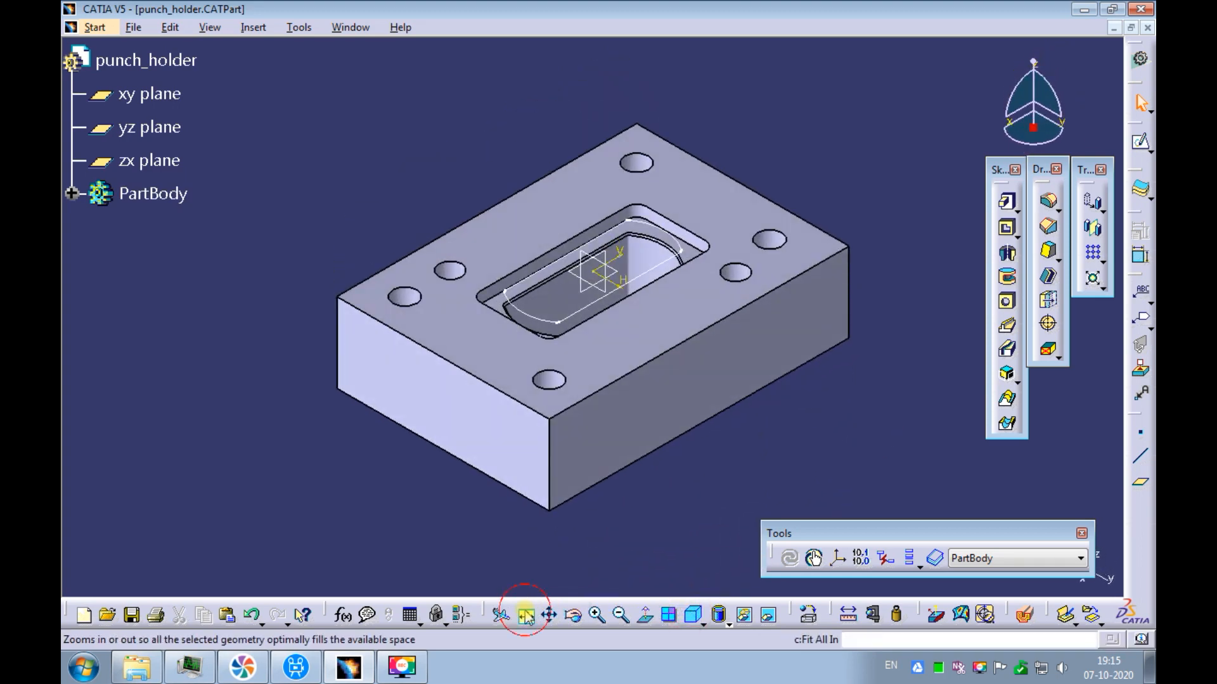
{"action": "key", "text": "ctrl+s"}
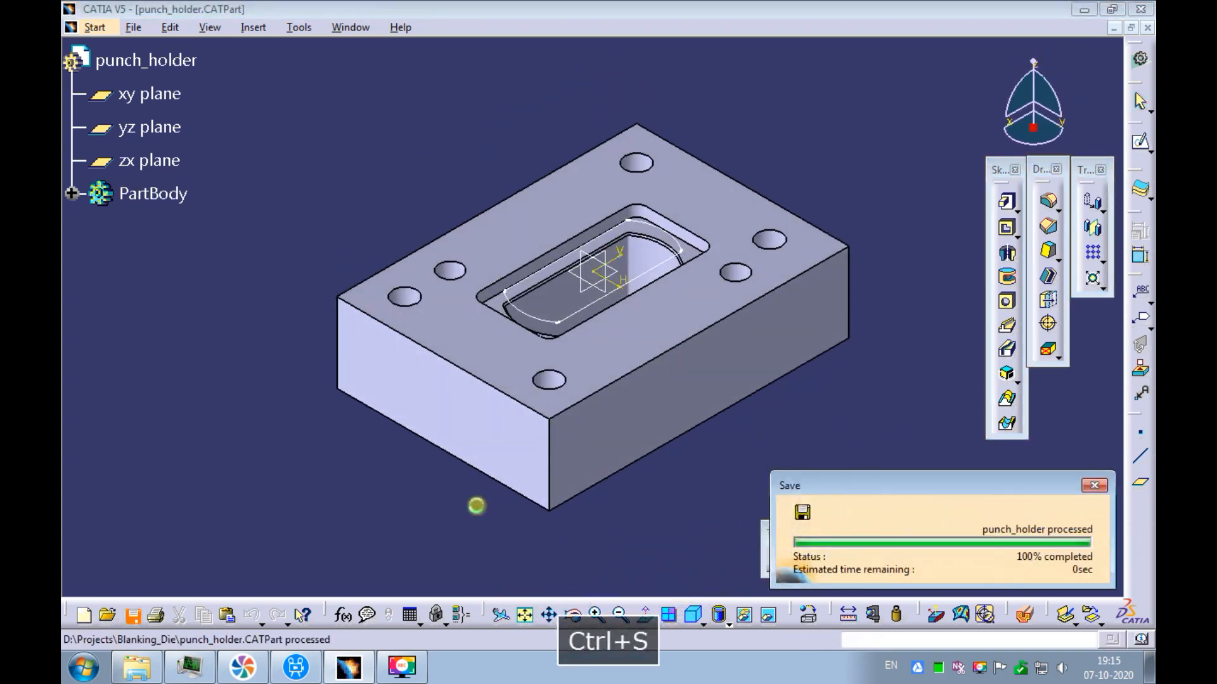
{"action": "left_click", "coordinate": [1147, 28]}
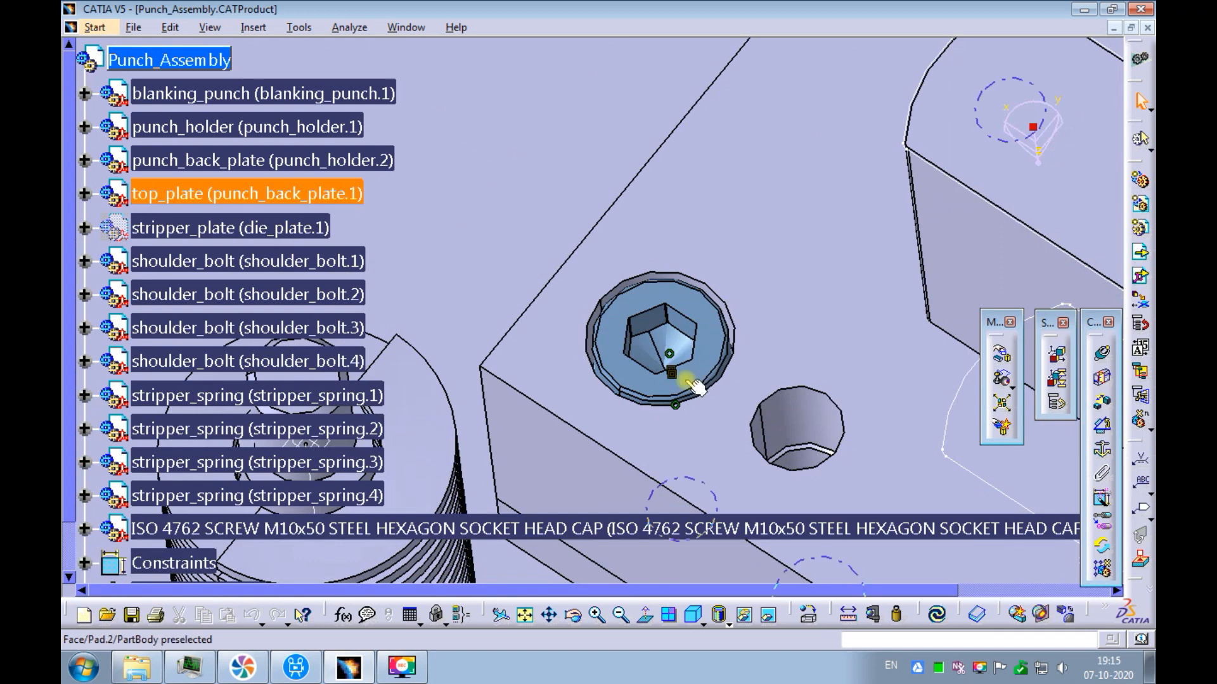
Step: Update the assembly and locate the punch holder's counterbored hole pattern in the specification tree from the seated screw's counterbore
{"action": "left_click", "coordinate": [937, 615]}
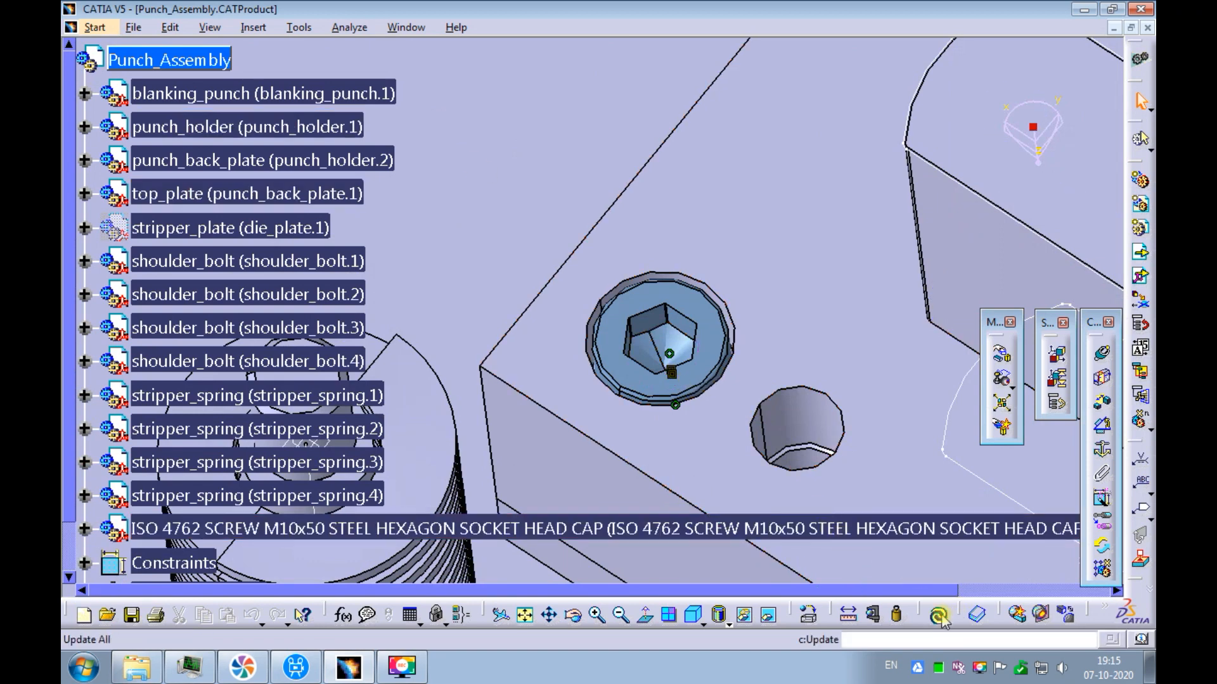
{"action": "right_click", "coordinate": [691, 283]}
{"action": "left_click", "coordinate": [729, 296]}
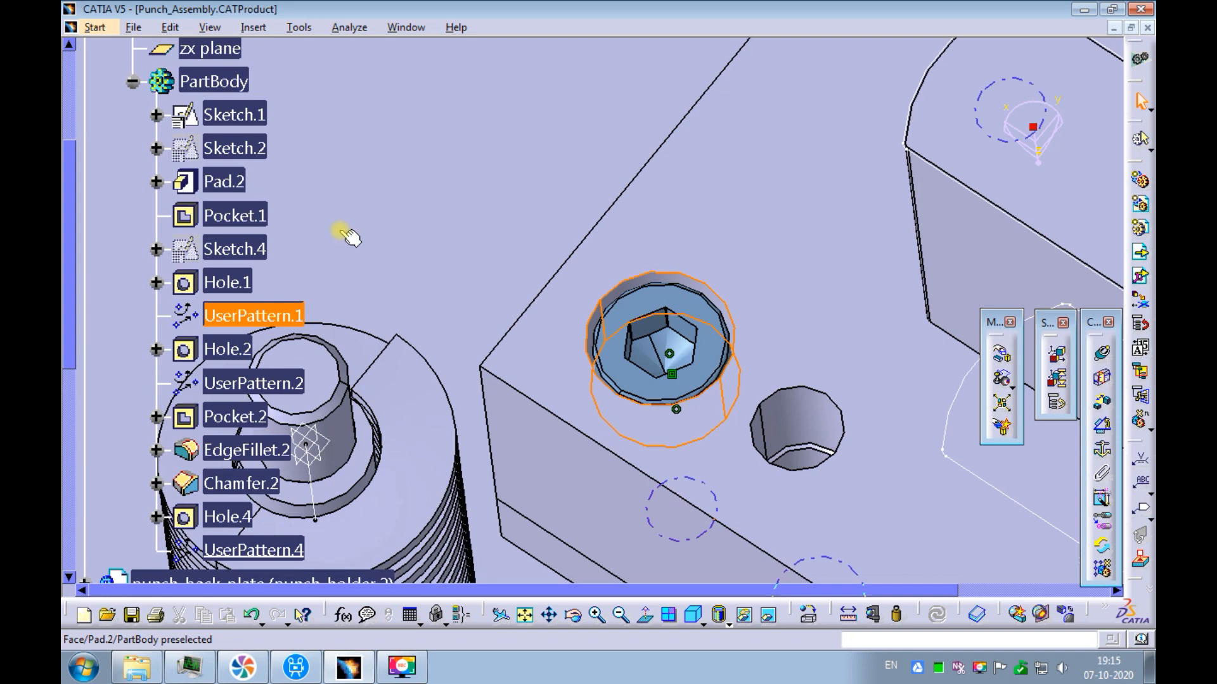
Step: Instantiate the ISO 4762 M10x50 screw on the punch holder's UserPattern.1, re-using the original component as the first instance
{"action": "left_click_drag", "start_coordinate": [71, 306], "coordinate": [72, 512]}
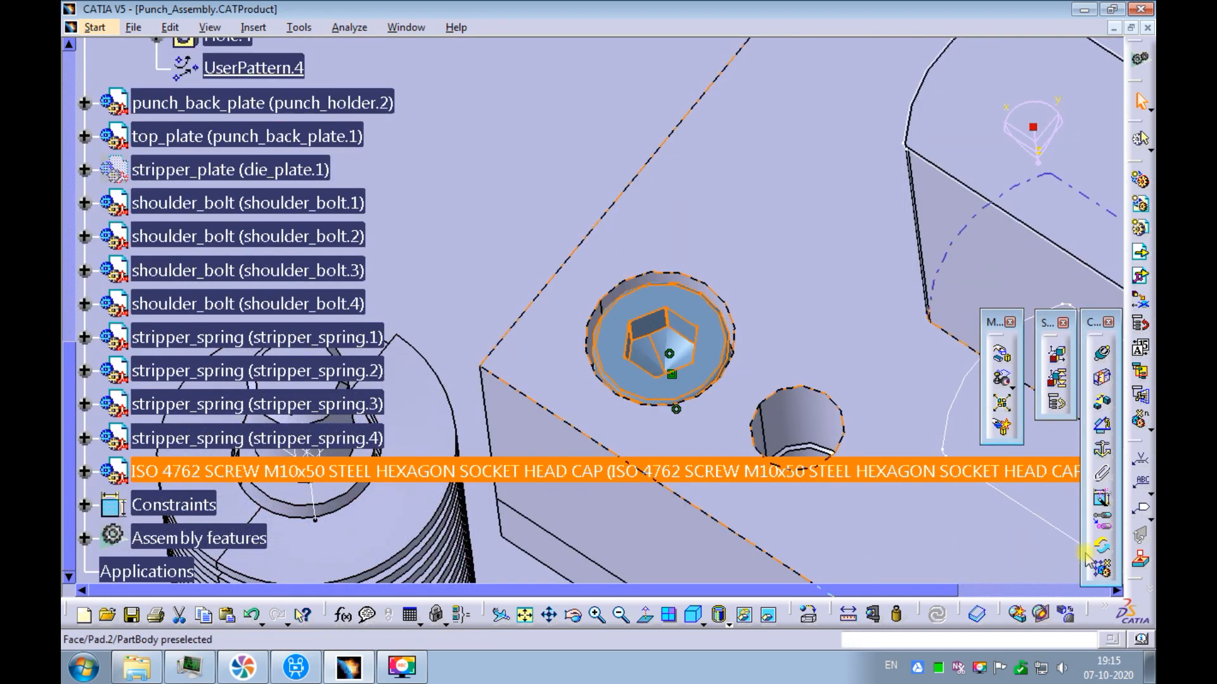
{"action": "left_click", "coordinate": [1102, 568]}
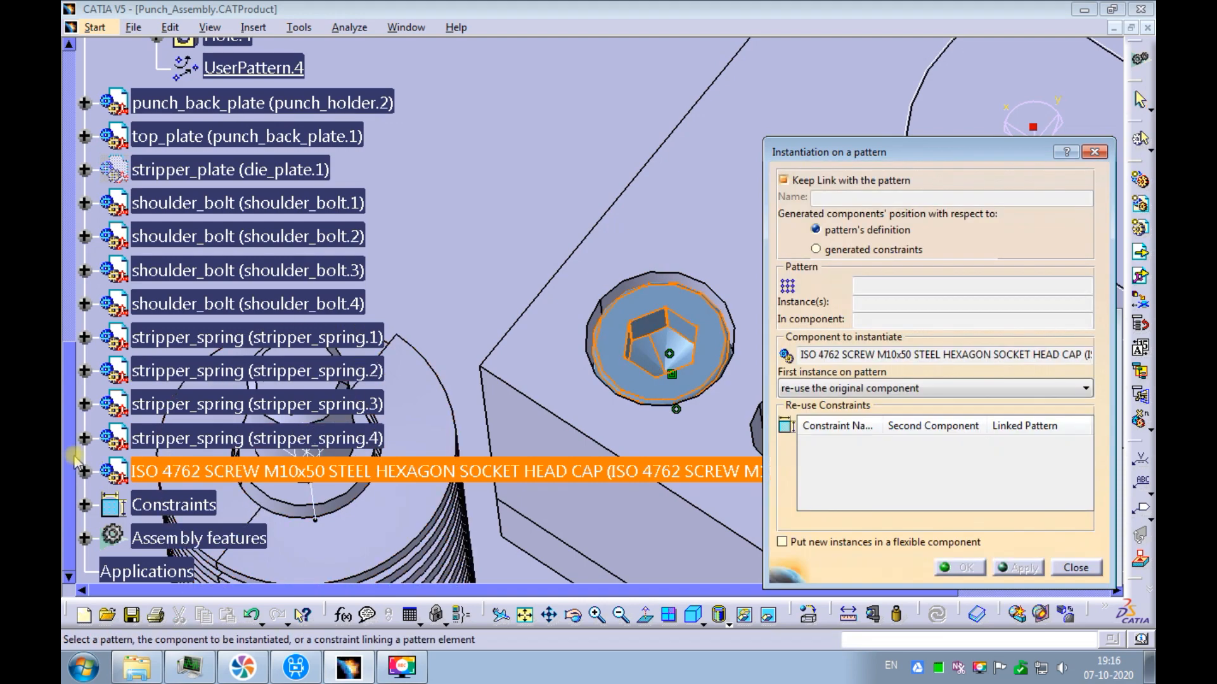
{"action": "left_click_drag", "start_coordinate": [71, 460], "coordinate": [70, 267]}
{"action": "middle_click_drag", "start_coordinate": [532, 219], "coordinate": [452, 406], "text": "ctrl"}
{"action": "middle_click_drag", "start_coordinate": [526, 261], "coordinate": [391, 211]}
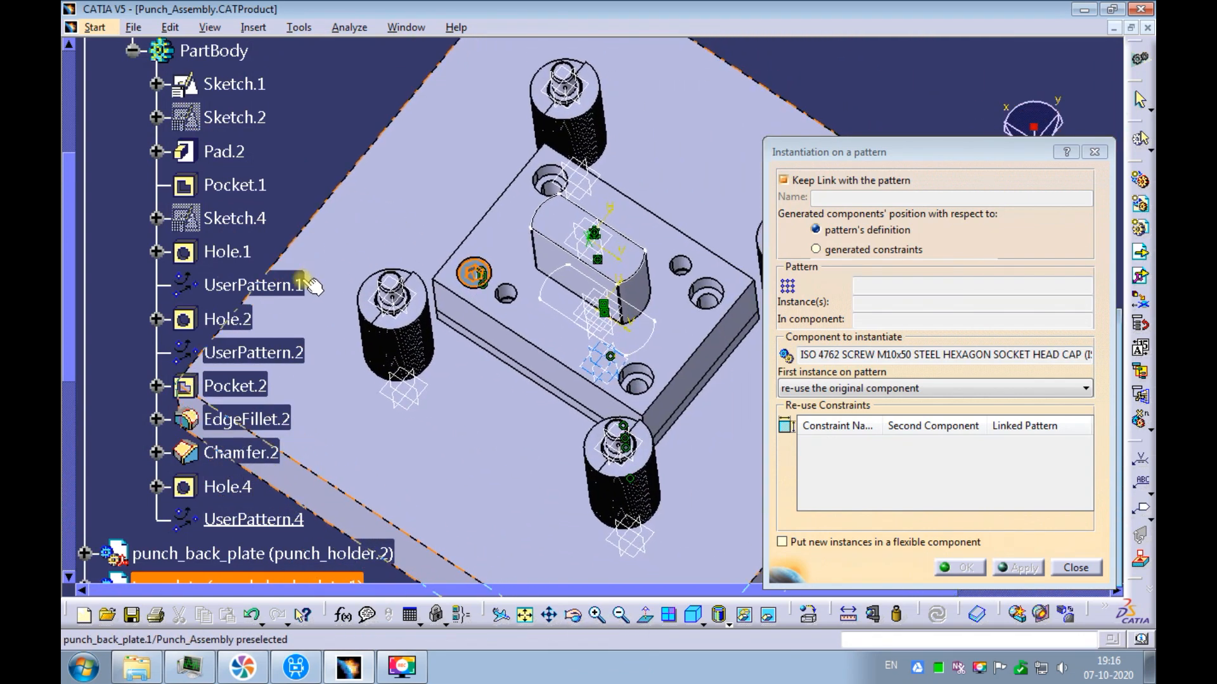
{"action": "left_click", "coordinate": [285, 286]}
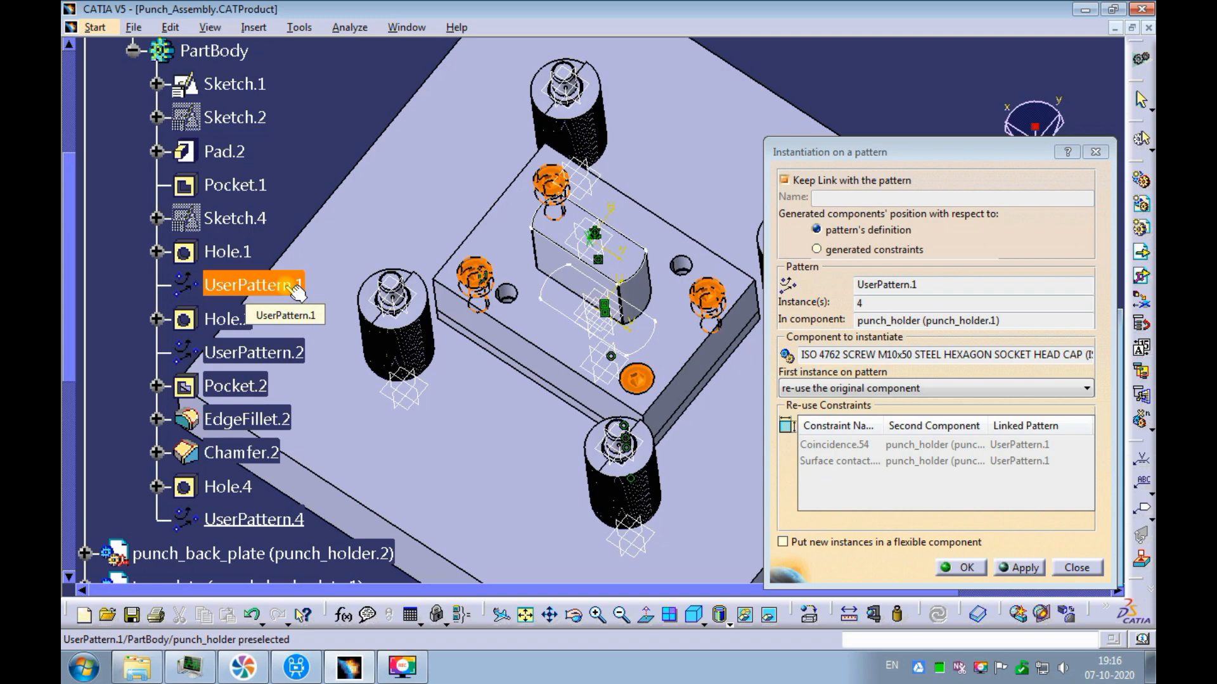
{"action": "left_click", "coordinate": [960, 567]}
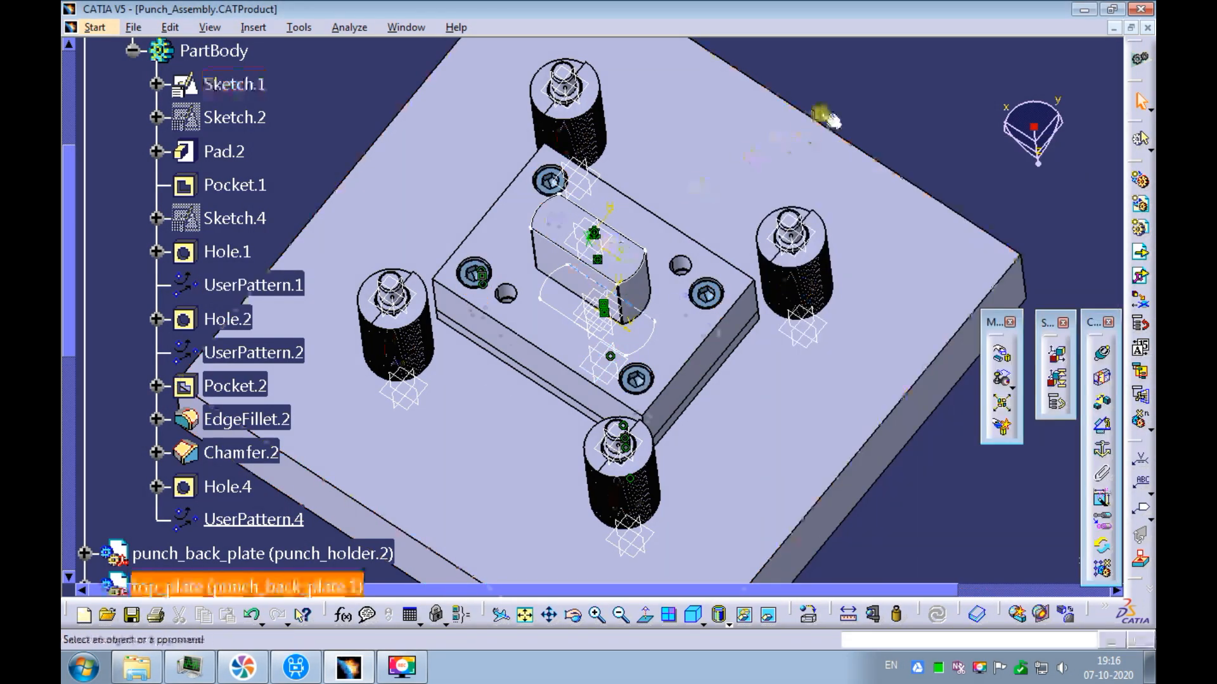
Step: Create a section normal to X with volume cut, and move its plane through a small hole in the stacked plates
{"action": "middle_click_drag", "start_coordinate": [543, 203], "coordinate": [610, 325]}
{"action": "middle_click_drag", "start_coordinate": [626, 235], "coordinate": [628, 222]}
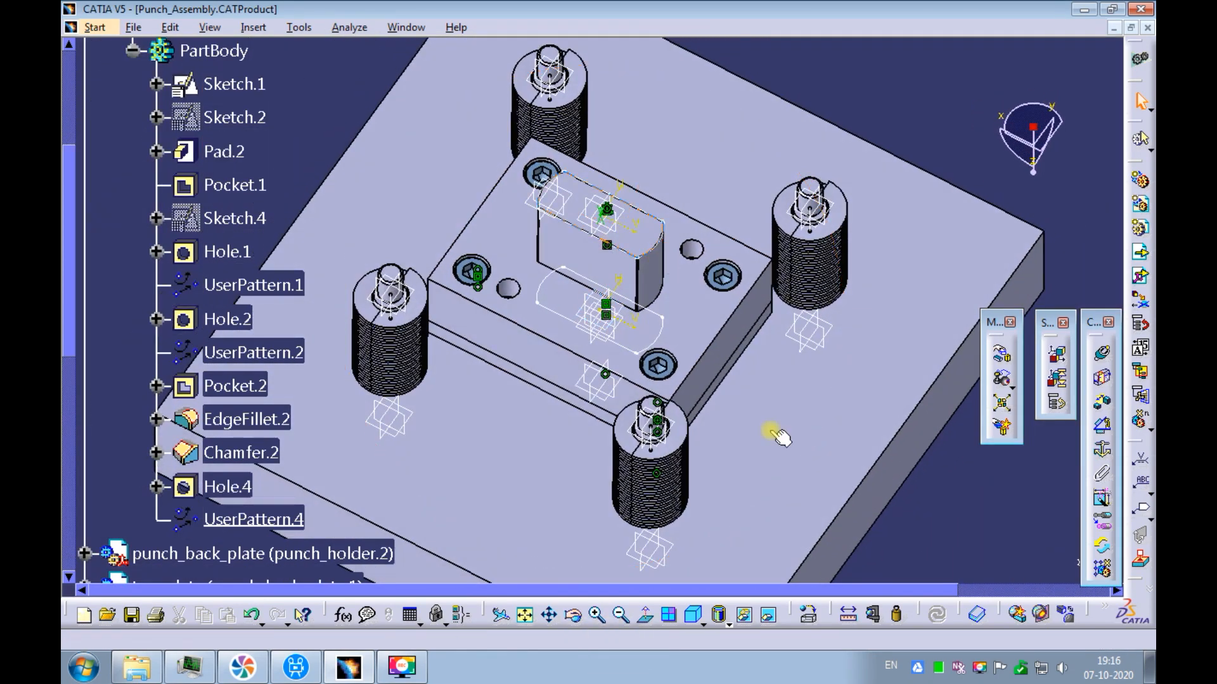
{"action": "left_click", "coordinate": [1040, 614]}
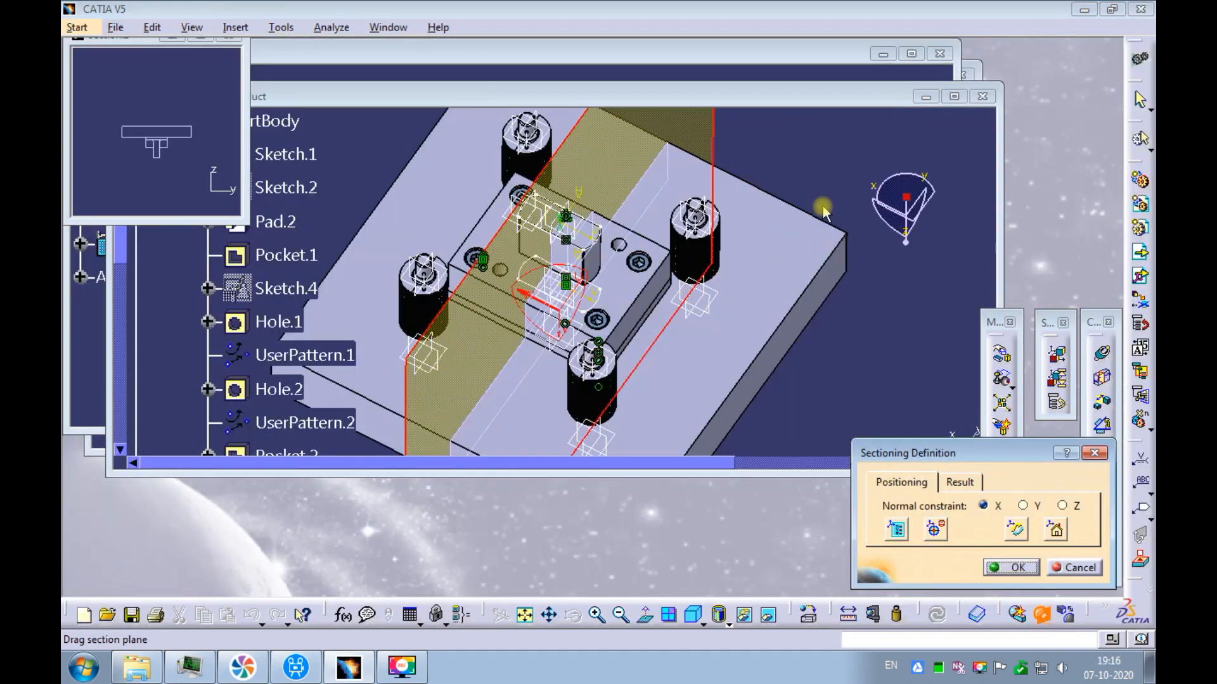
{"action": "left_click", "coordinate": [955, 96]}
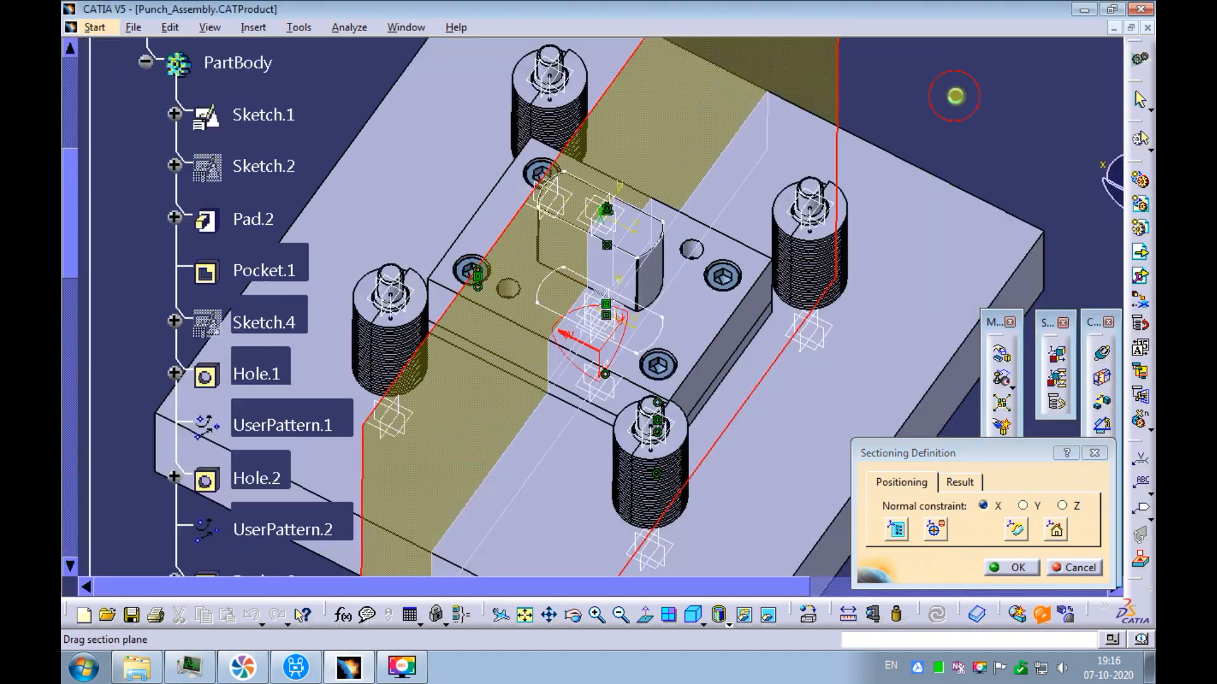
{"action": "left_click", "coordinate": [959, 483]}
{"action": "left_click", "coordinate": [882, 516]}
{"action": "left_click_drag", "start_coordinate": [689, 328], "coordinate": [625, 316]}
{"action": "middle_click_drag", "start_coordinate": [577, 405], "coordinate": [480, 224]}
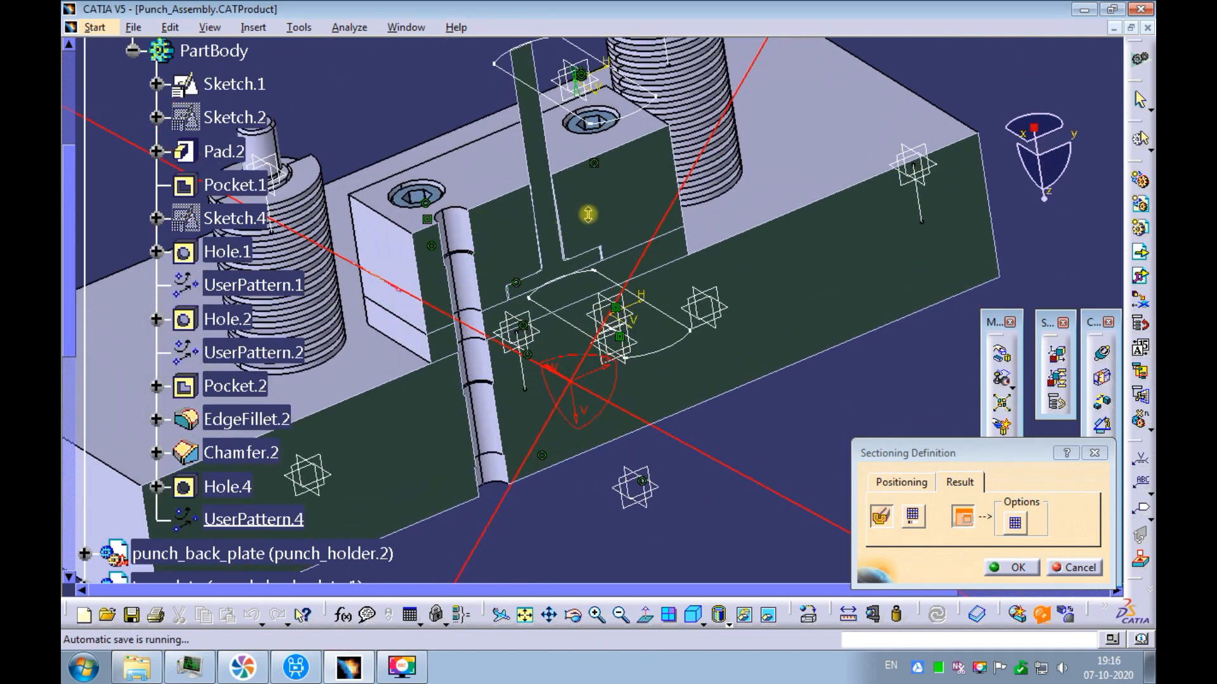
{"action": "middle_click_drag", "start_coordinate": [600, 206], "coordinate": [498, 292]}
{"action": "middle_click_drag", "start_coordinate": [869, 312], "coordinate": [595, 195]}
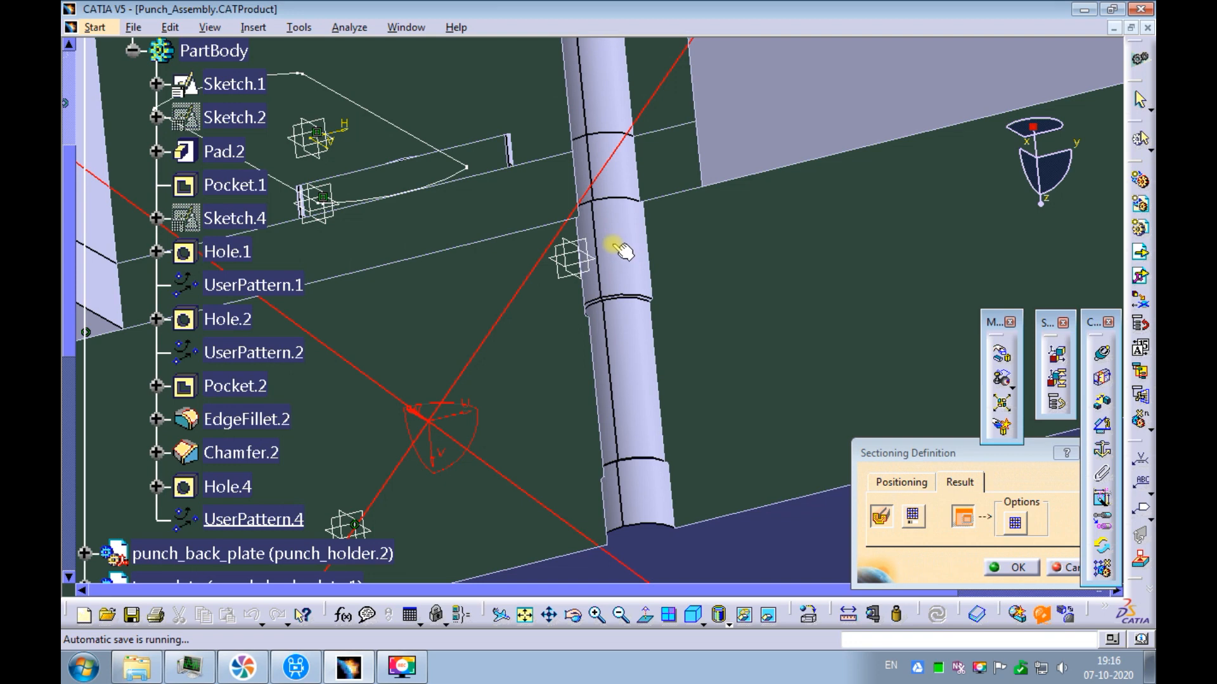
{"action": "middle_click_drag", "start_coordinate": [632, 242], "coordinate": [622, 279], "text": "ctrl"}
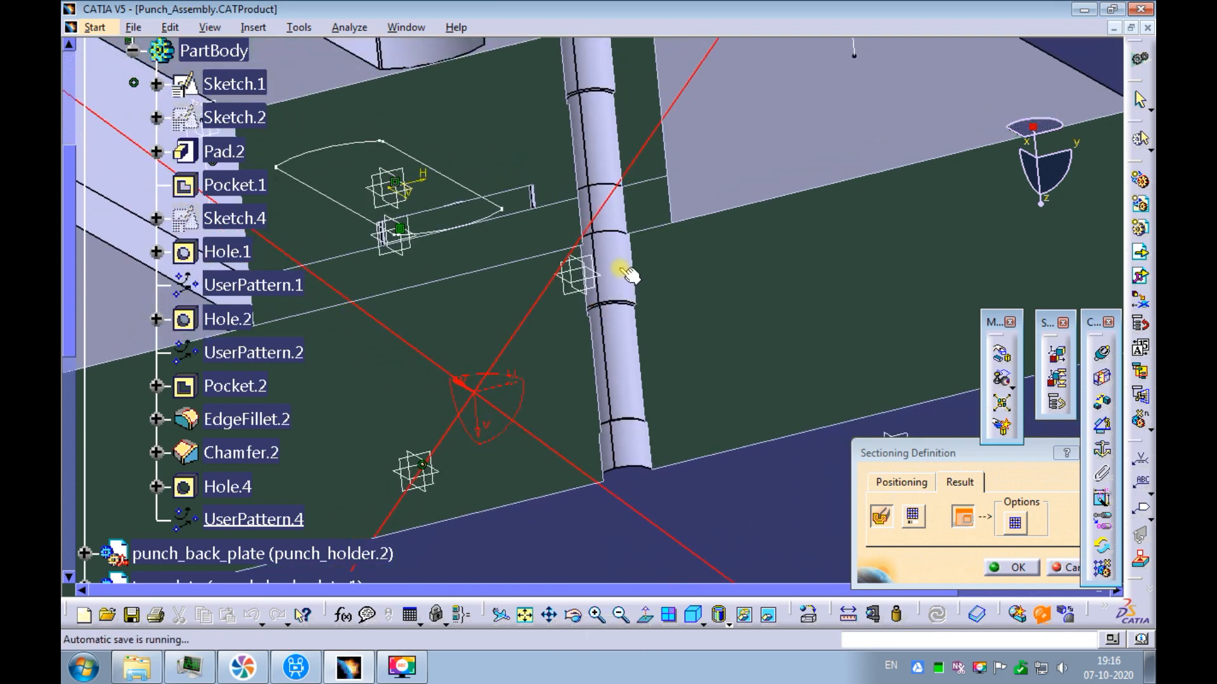
{"action": "left_click", "coordinate": [990, 564]}
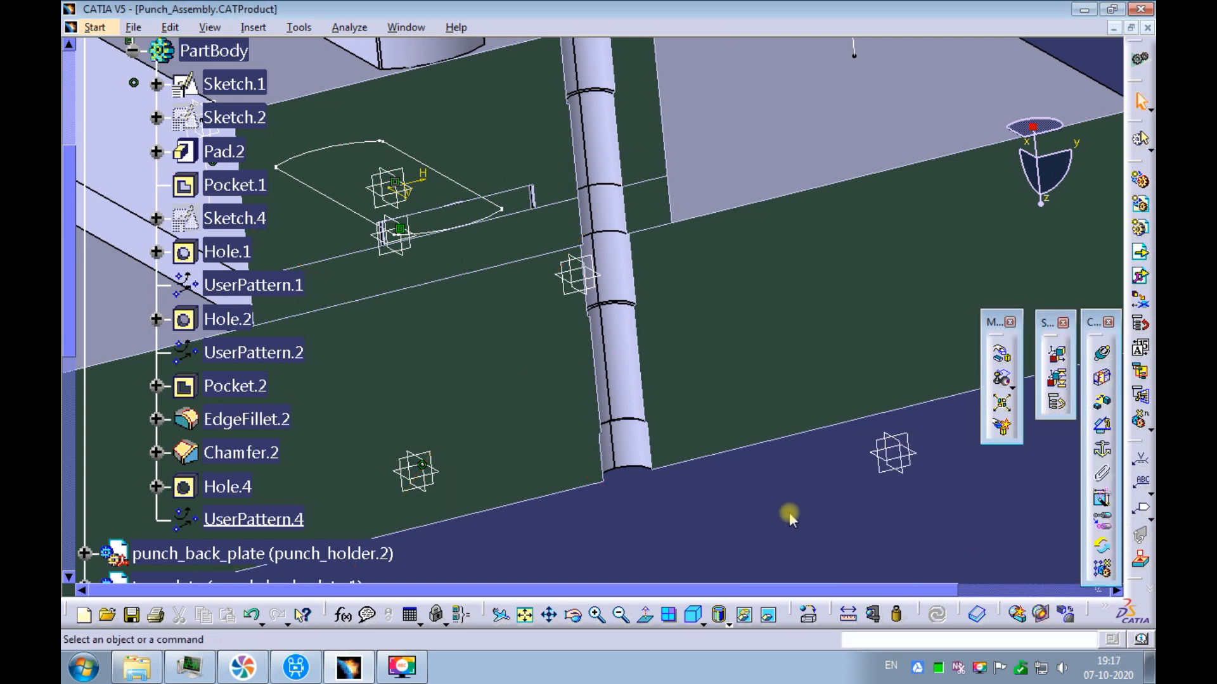
Step: Locate the top plate's hole feature in the tree from the sectioned hole and open the top plate in a new window
{"action": "right_click", "coordinate": [610, 264]}
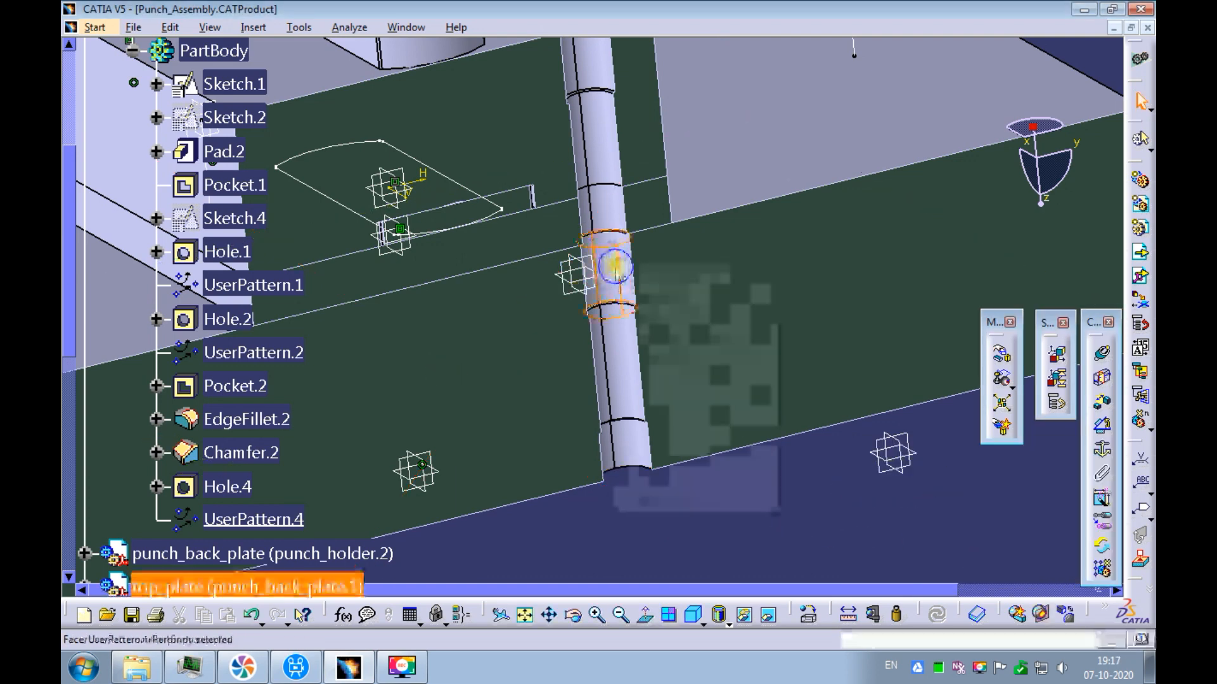
{"action": "left_click", "coordinate": [644, 279]}
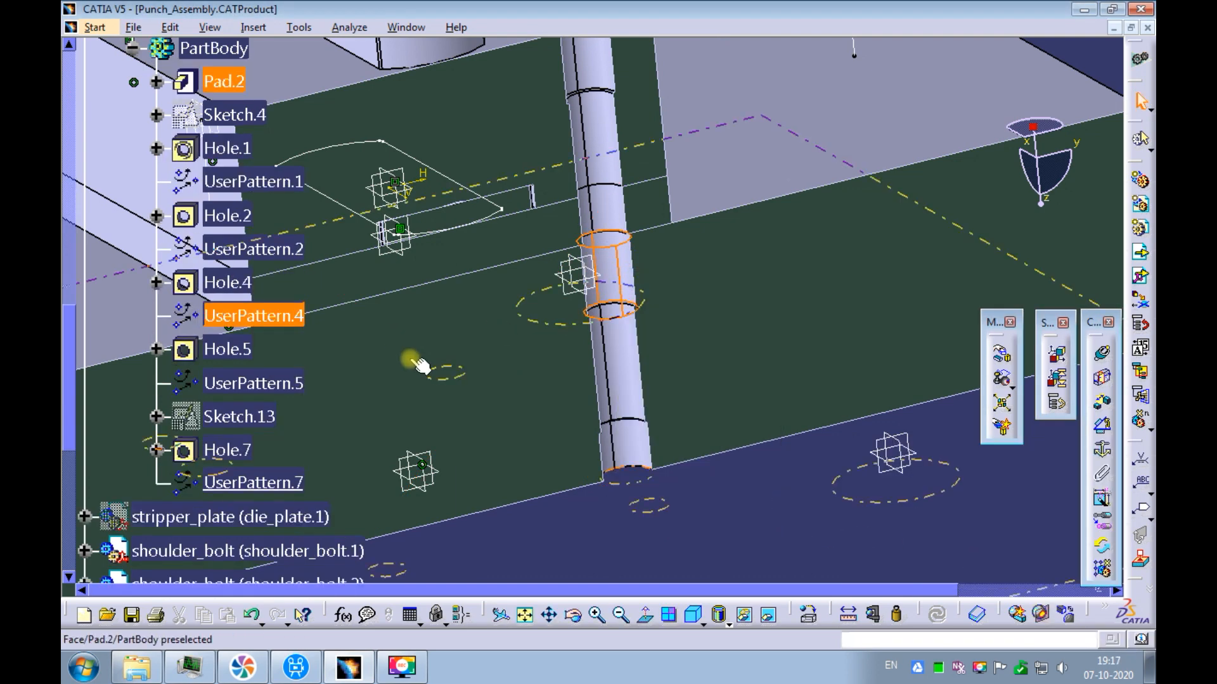
{"action": "left_click", "coordinate": [692, 519]}
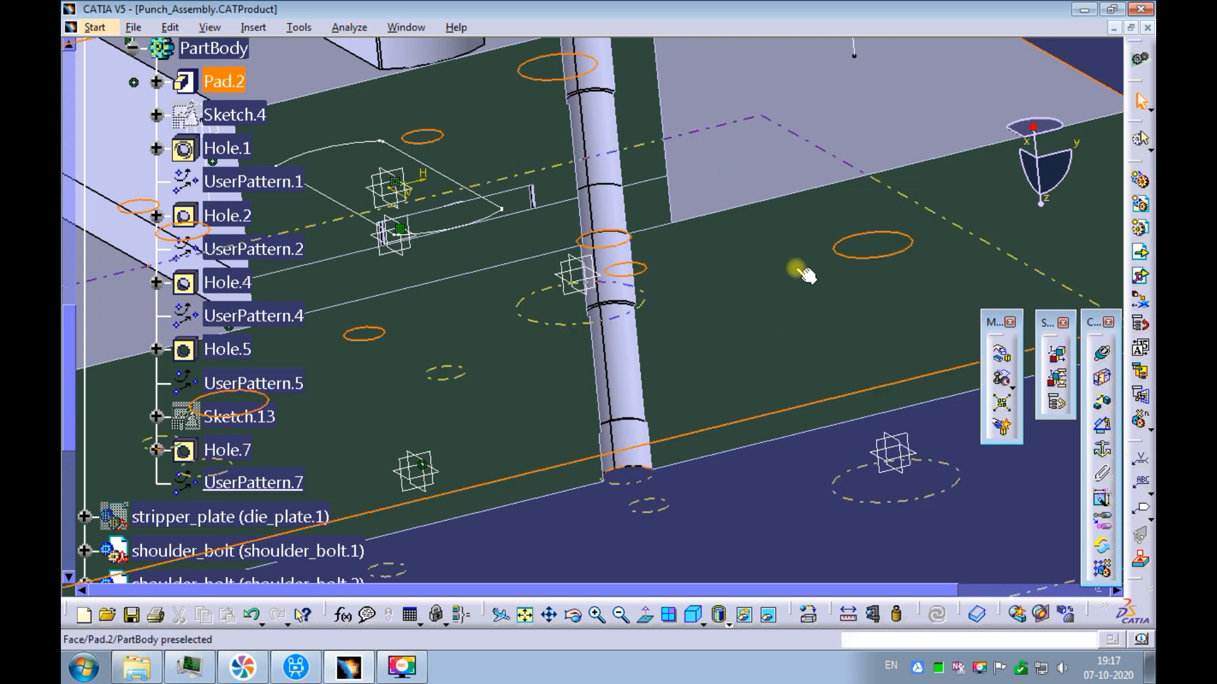
{"action": "middle_click_drag", "start_coordinate": [801, 272], "coordinate": [763, 336], "text": "ctrl"}
{"action": "right_click", "coordinate": [766, 211]}
{"action": "mouse_move", "coordinate": [818, 433]}
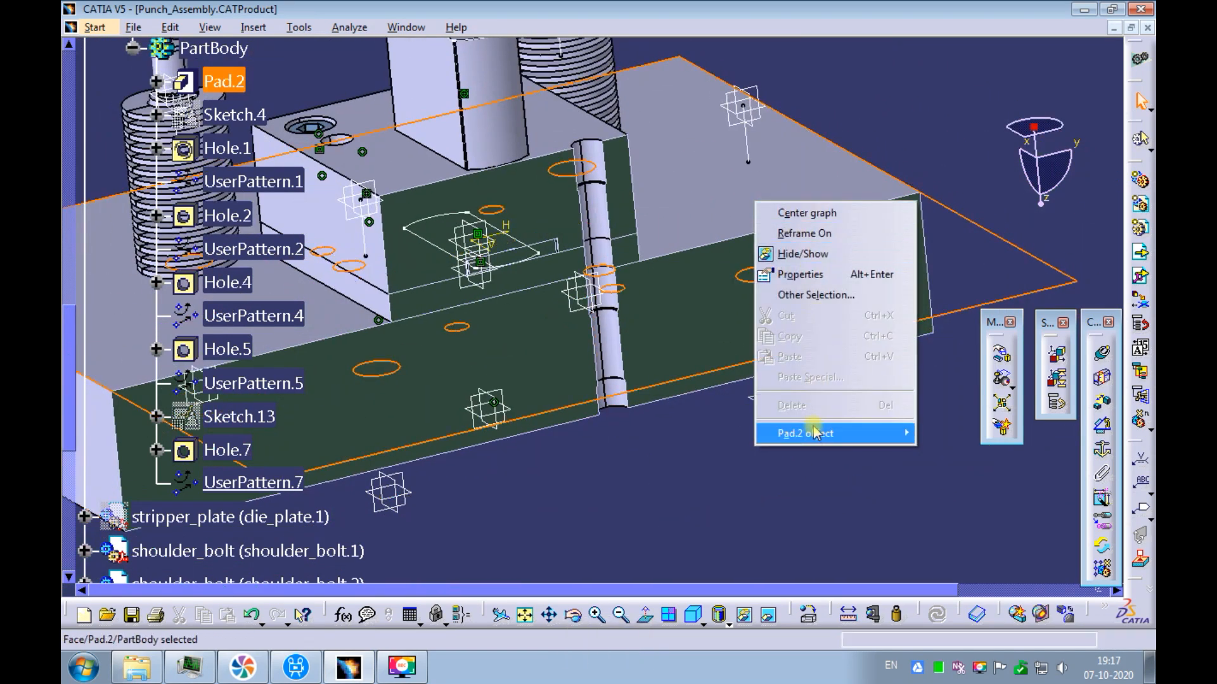
{"action": "left_click", "coordinate": [918, 450]}
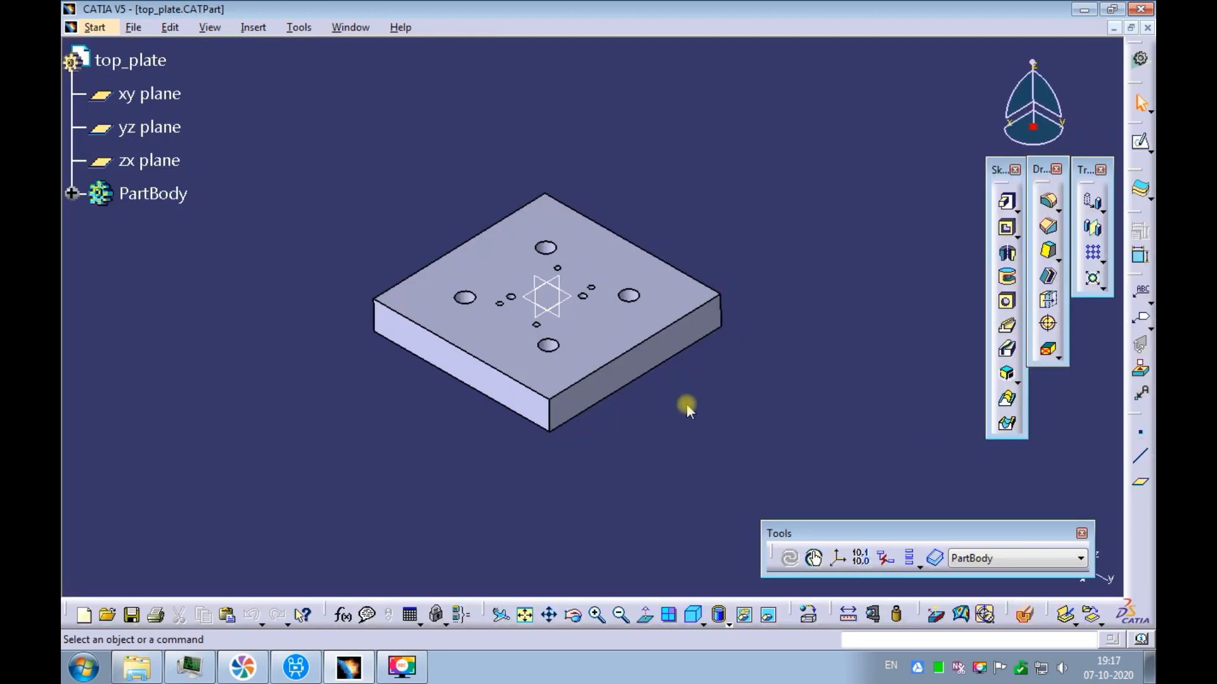
Step: Delete Hole.4 and its user pattern UserPattern.4 from the top plate, including aggregated elements
{"action": "middle_click_drag", "start_coordinate": [543, 291], "coordinate": [457, 411], "text": "ctrl"}
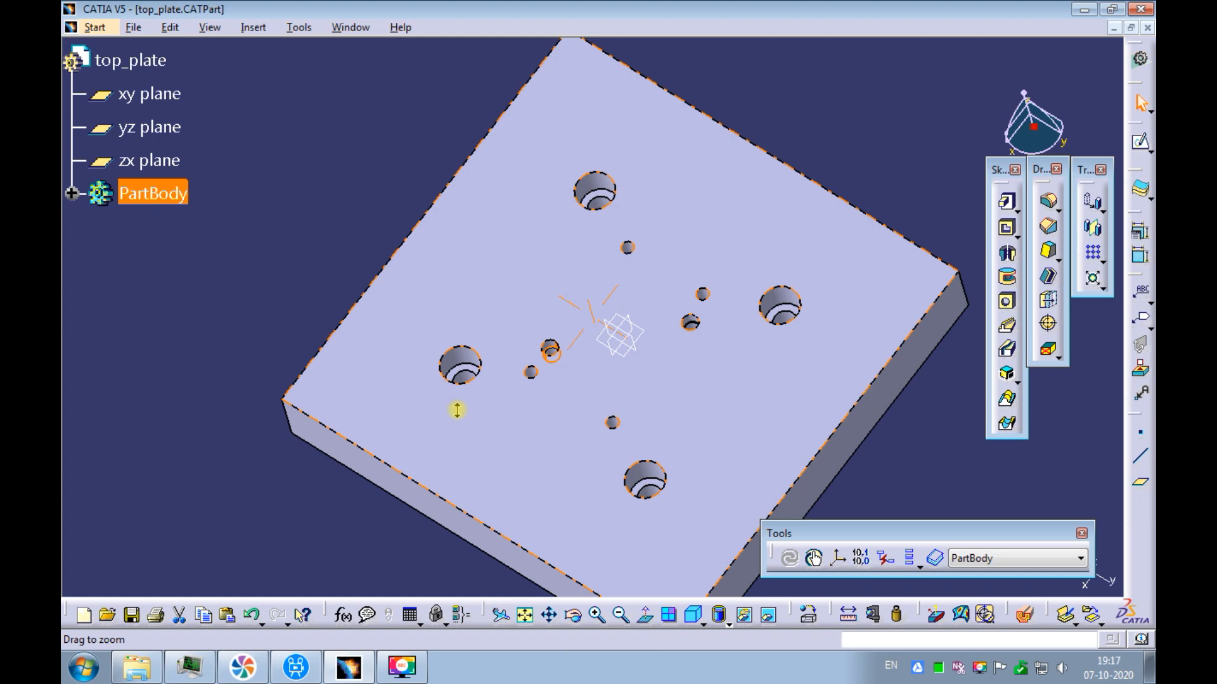
{"action": "middle_click_drag", "start_coordinate": [518, 450], "coordinate": [507, 353]}
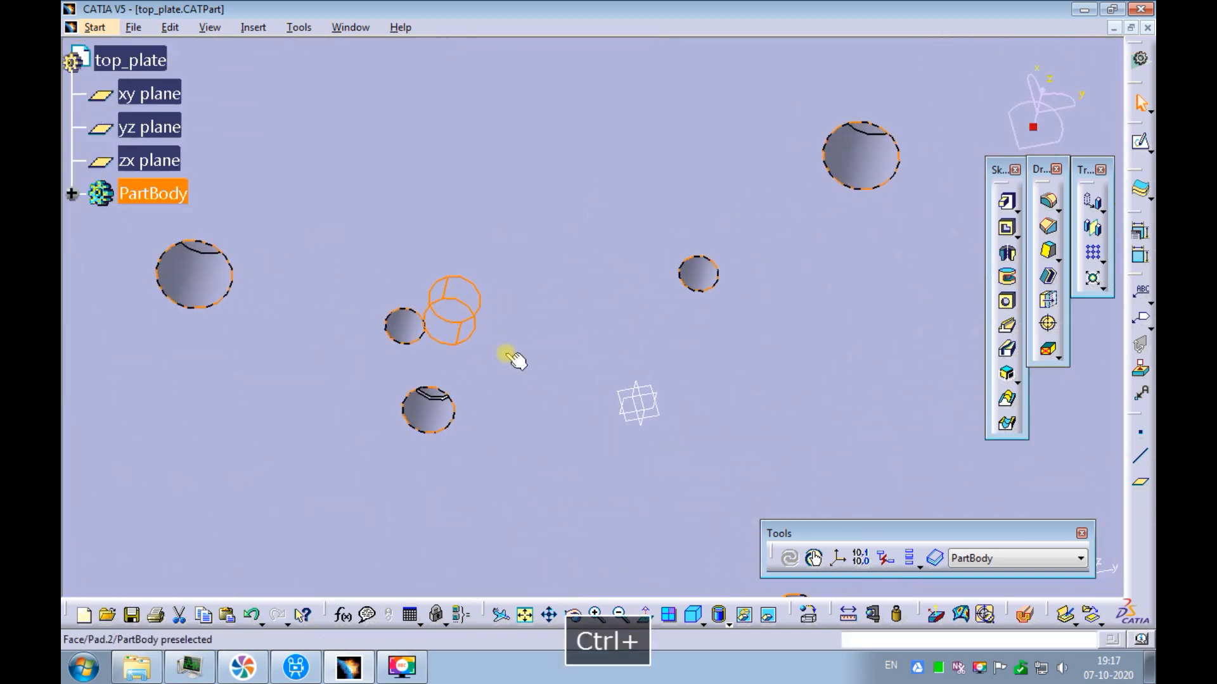
{"action": "right_click", "coordinate": [433, 413]}
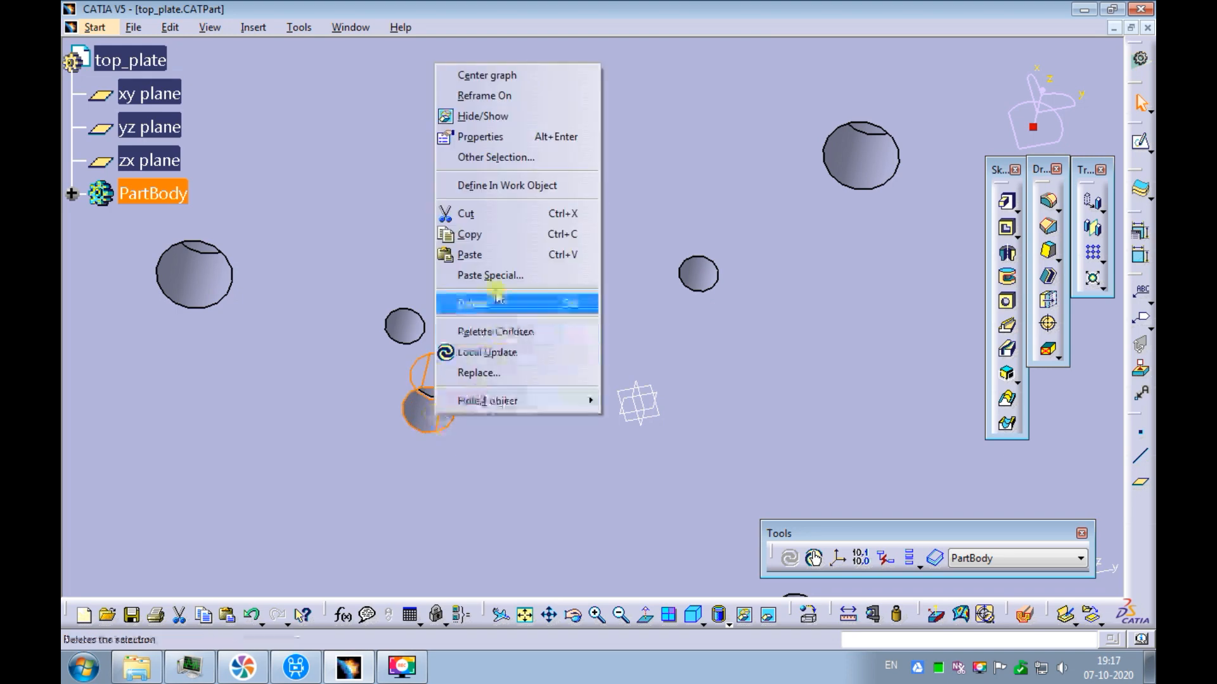
{"action": "left_click", "coordinate": [491, 76]}
{"action": "middle_click_drag", "start_coordinate": [483, 181], "coordinate": [507, 386], "text": "ctrl"}
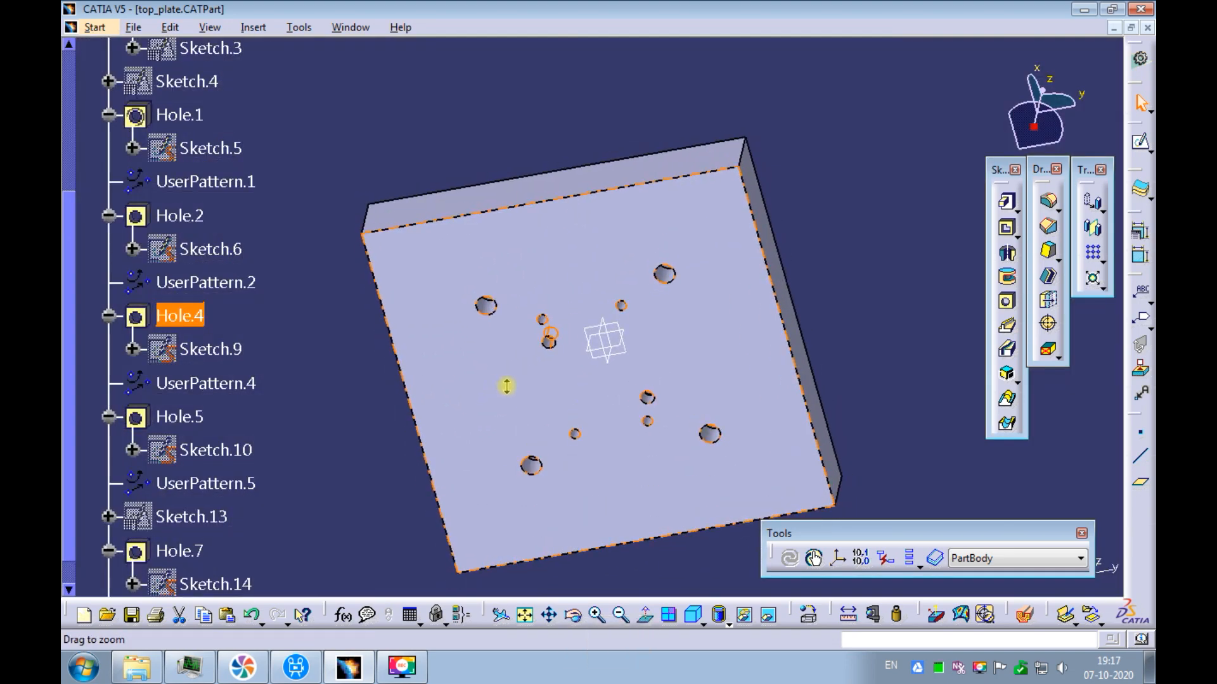
{"action": "left_click", "coordinate": [367, 423]}
{"action": "left_click", "coordinate": [198, 321]}
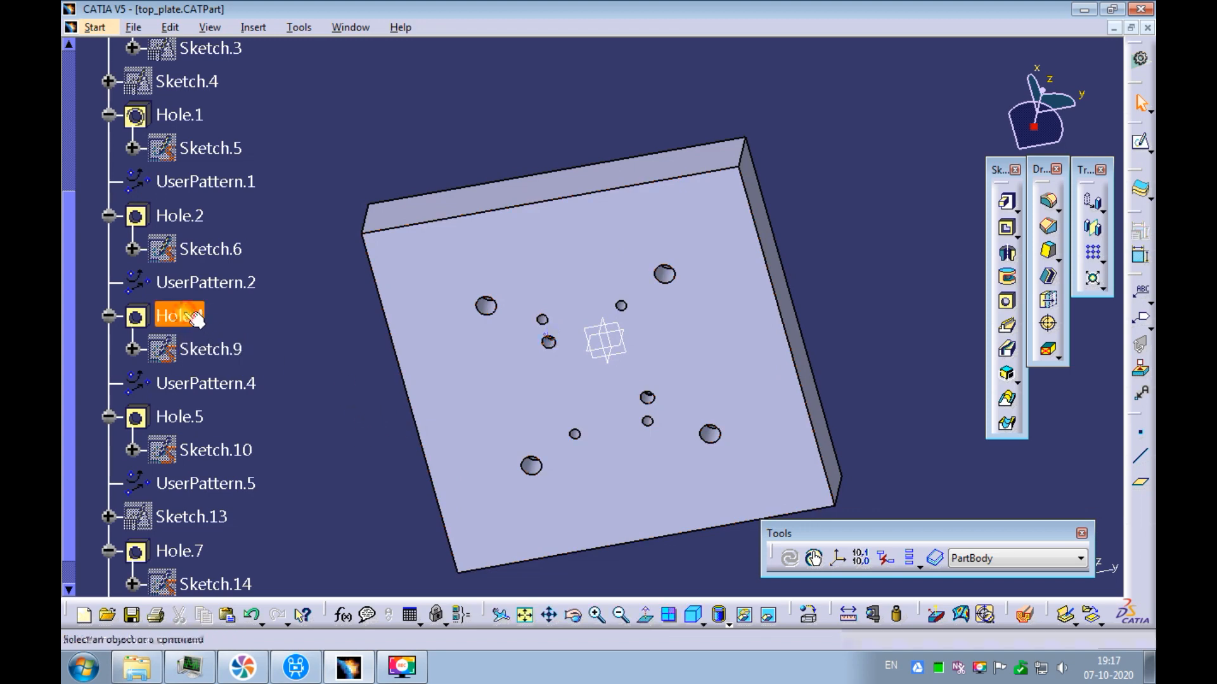
{"action": "left_click", "coordinate": [233, 383], "text": "ctrl"}
{"action": "right_click", "coordinate": [223, 380]}
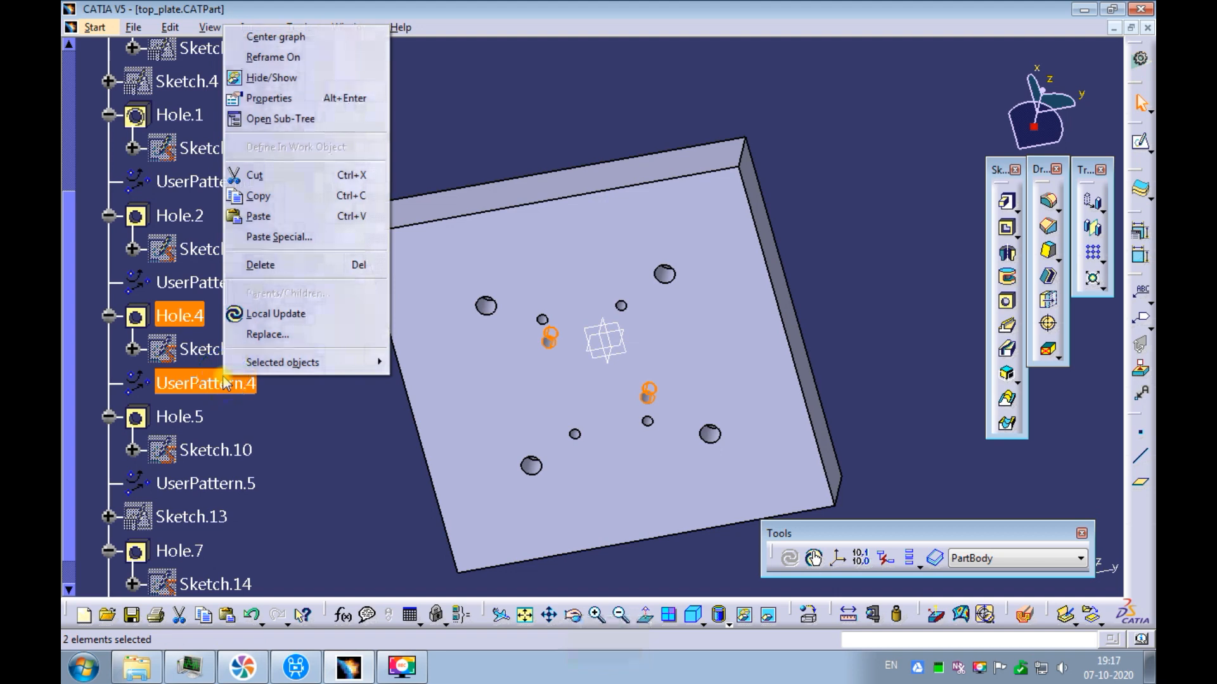
{"action": "left_click", "coordinate": [262, 269]}
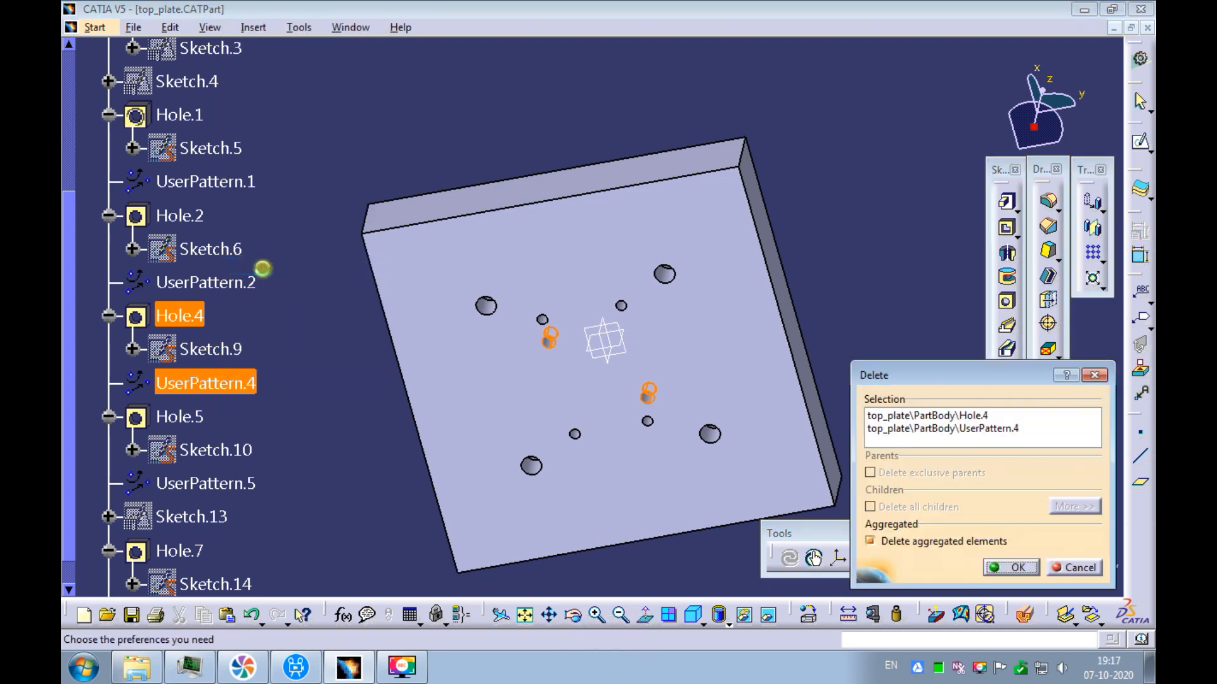
{"action": "left_click", "coordinate": [996, 565]}
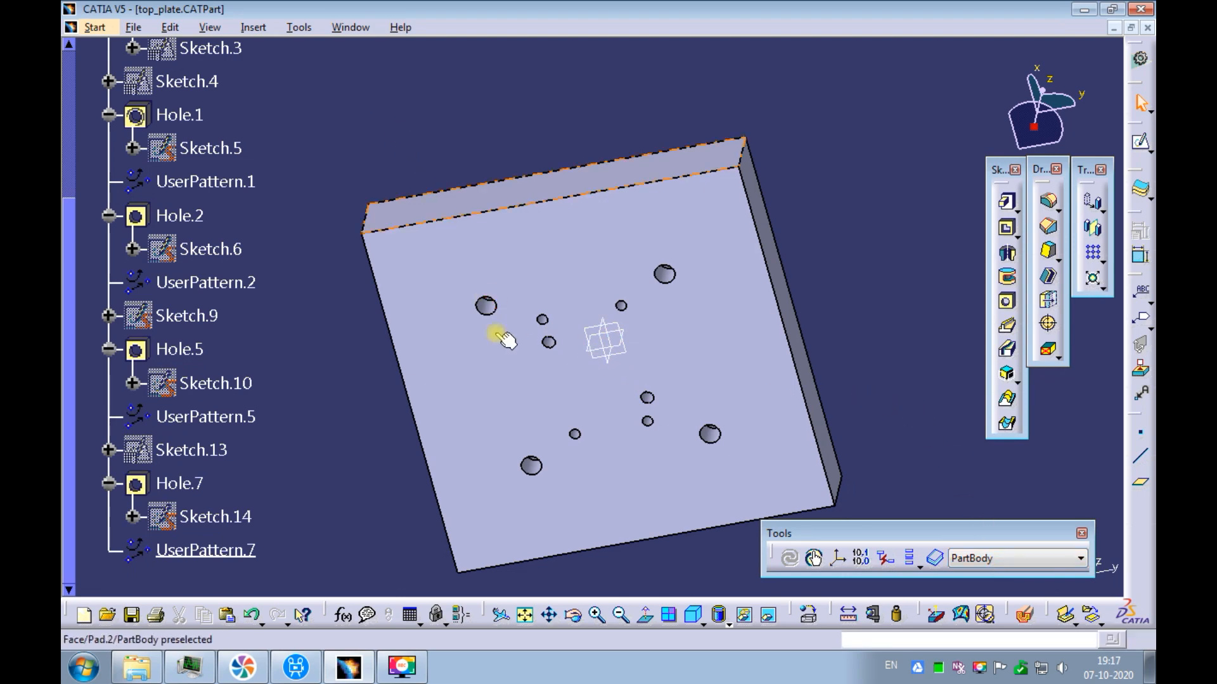
Step: Set the top plate to a fitted isometric view, return to Punch_Assembly and examine the sectioned hole through the plates
{"action": "left_click", "coordinate": [694, 616]}
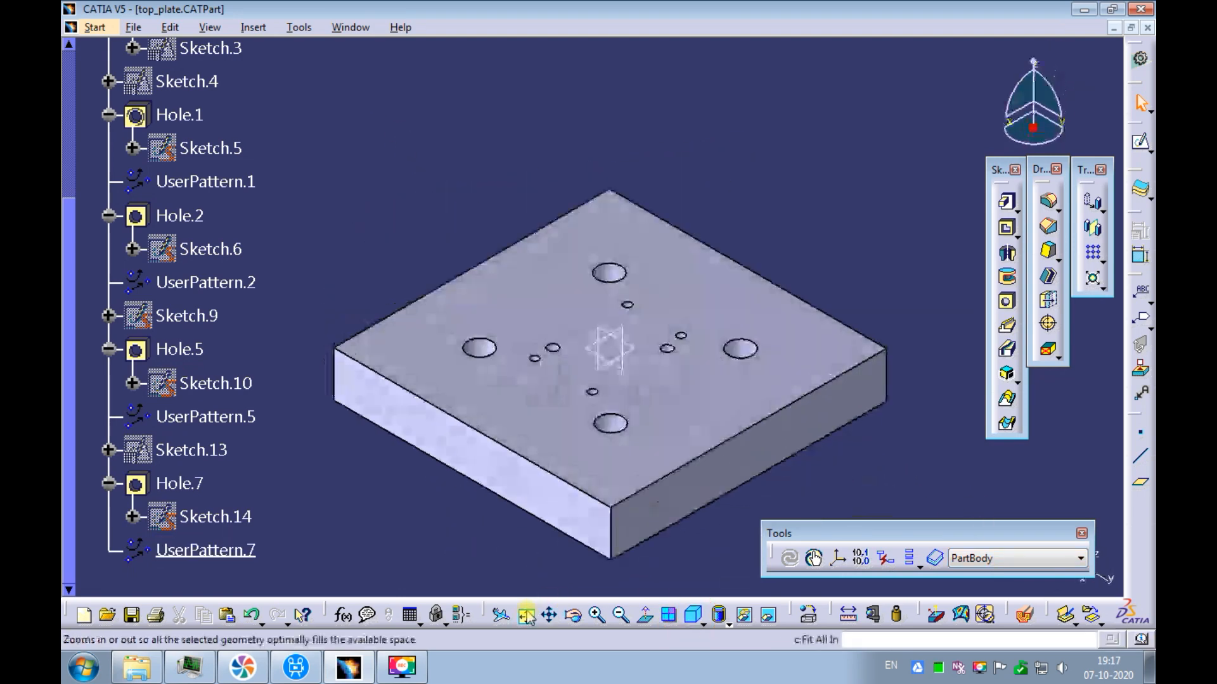
{"action": "left_click", "coordinate": [526, 614]}
{"action": "left_click", "coordinate": [350, 26]}
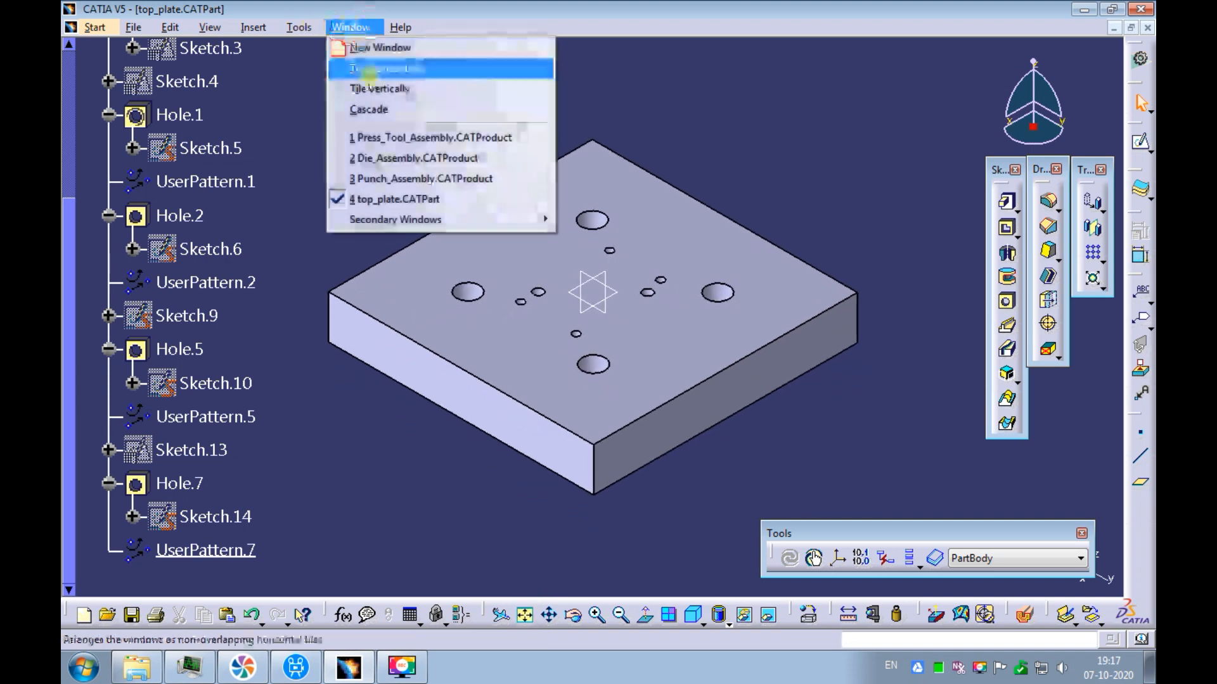
{"action": "left_click", "coordinate": [382, 178]}
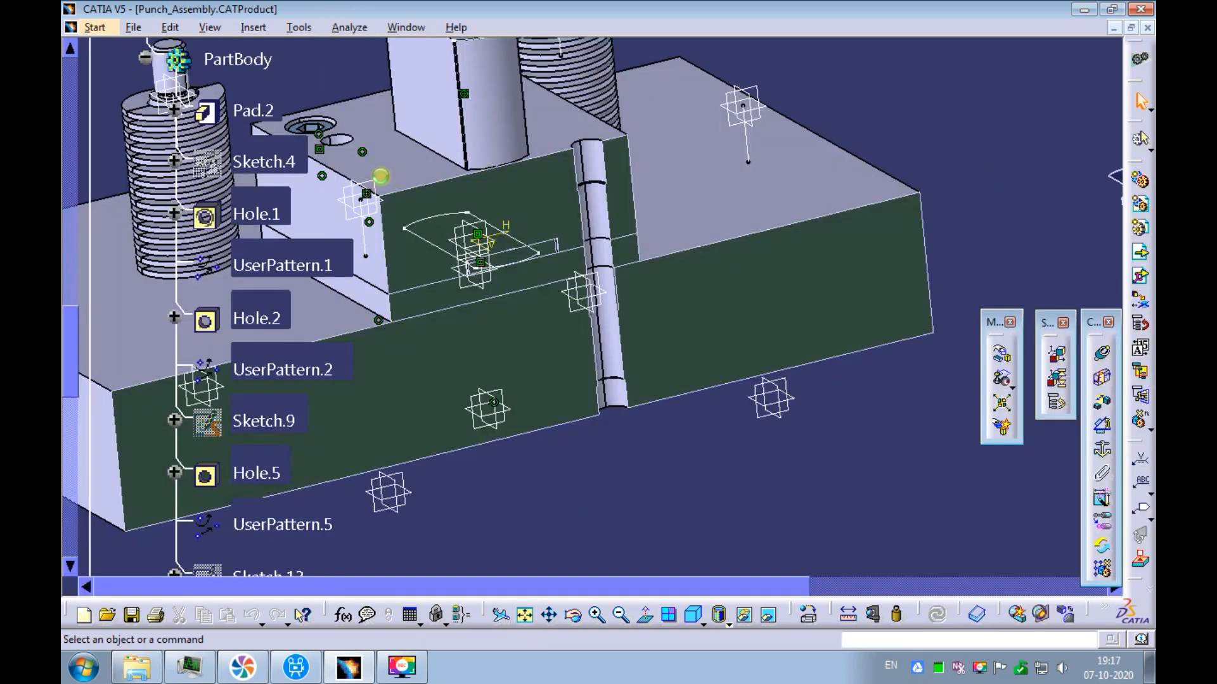
{"action": "left_click", "coordinate": [571, 264]}
{"action": "middle_click_drag", "start_coordinate": [570, 264], "coordinate": [587, 156], "text": "ctrl"}
{"action": "key", "text": "Escape"}
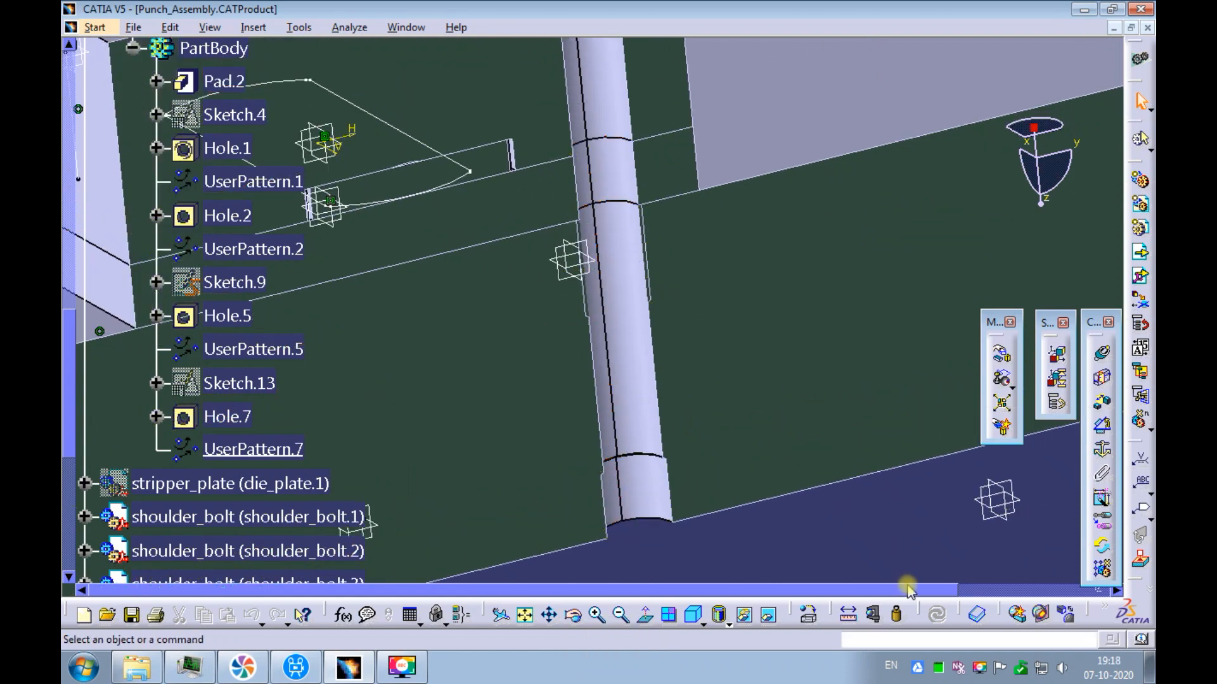
{"action": "middle_click_drag", "start_coordinate": [828, 492], "coordinate": [743, 437]}
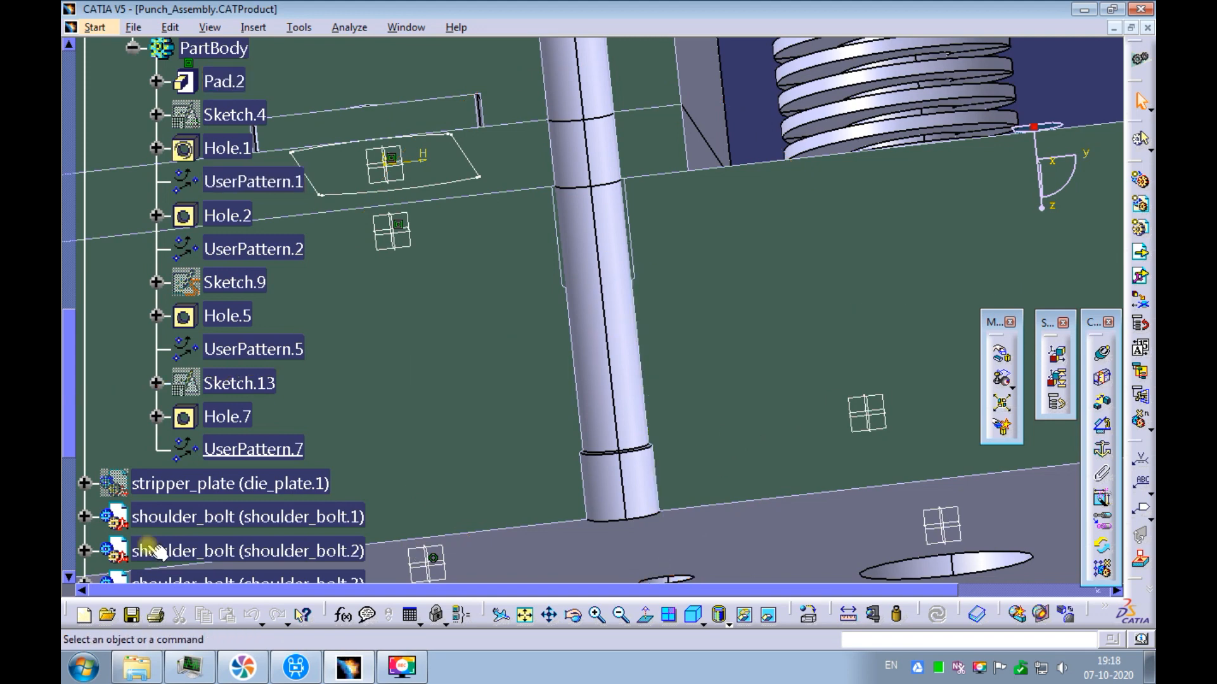
Step: Expand the Applications and Sections branches of the assembly tree and open the definition of Section.1
{"action": "left_click", "coordinate": [70, 556]}
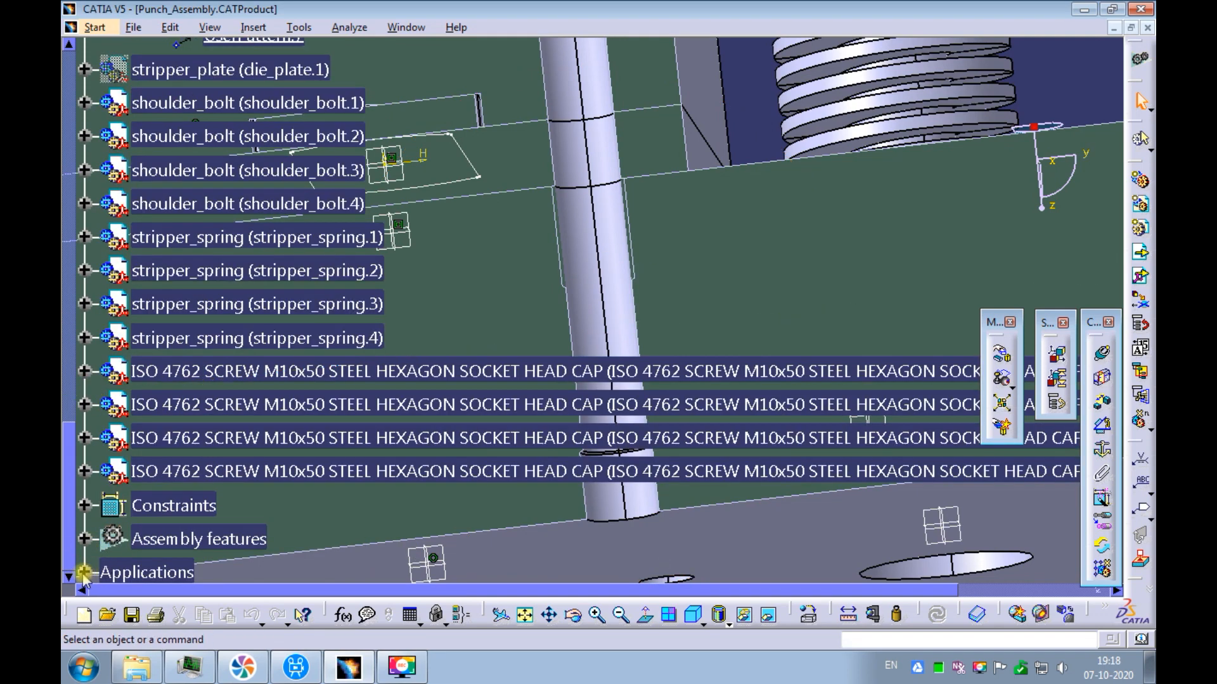
{"action": "left_click", "coordinate": [83, 572]}
{"action": "left_click", "coordinate": [109, 582]}
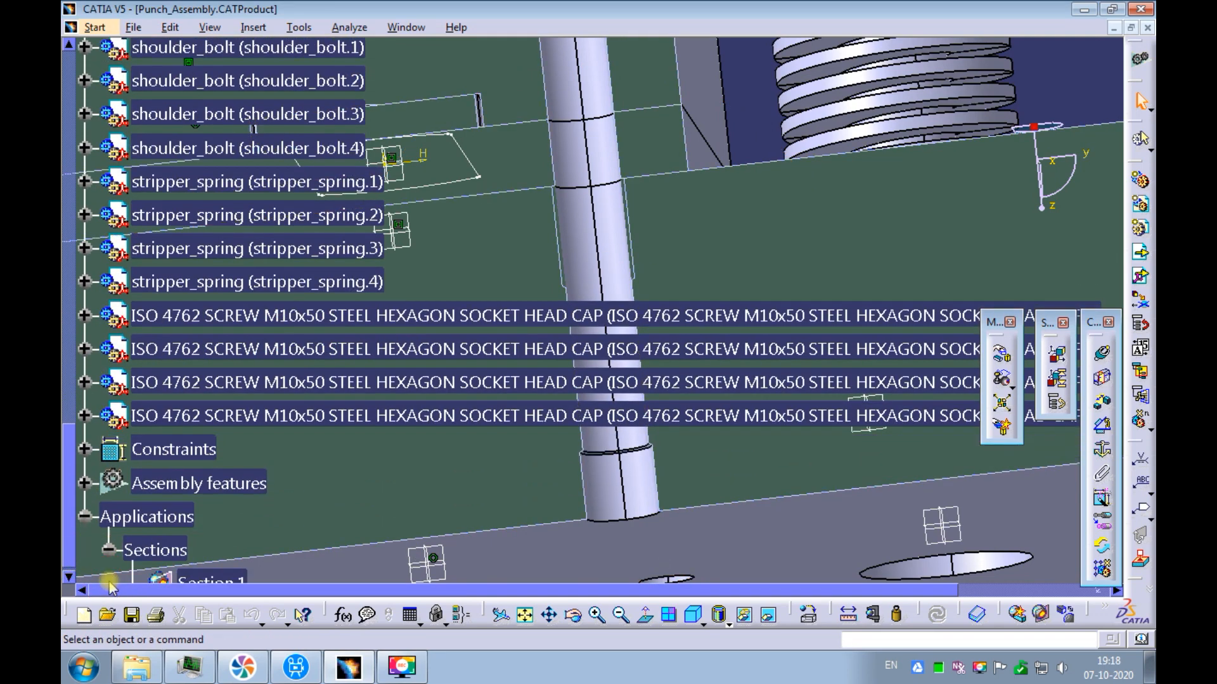
{"action": "left_click_drag", "start_coordinate": [64, 524], "coordinate": [66, 559]}
{"action": "right_click", "coordinate": [194, 570]}
{"action": "mouse_move", "coordinate": [219, 566]}
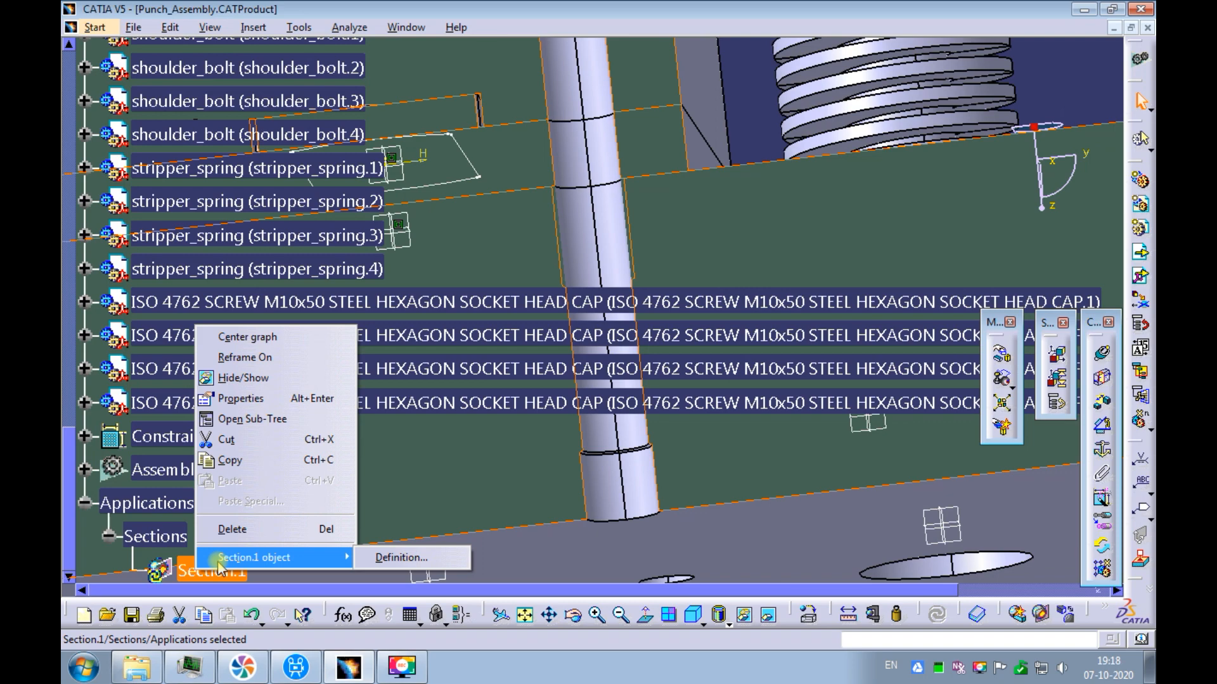
{"action": "left_click", "coordinate": [393, 557]}
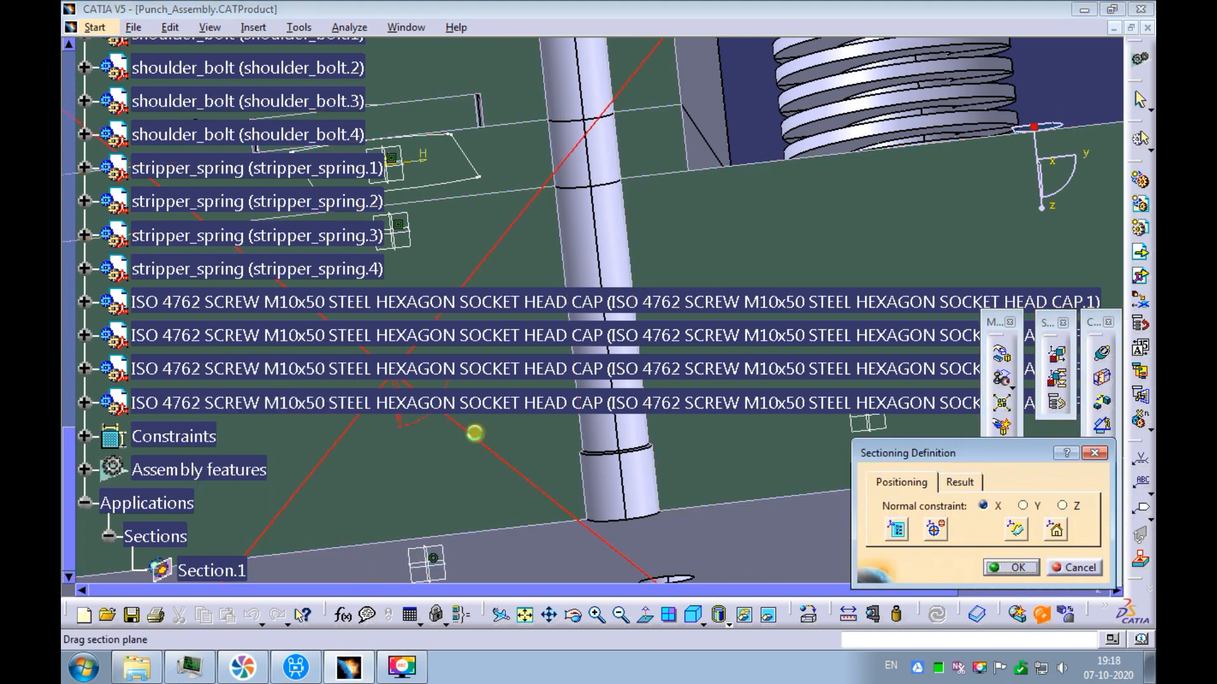
Step: Measure from the top plate's sectioned upper edge to the step edge deep in its small hole, and close the section definition
{"action": "middle_click_drag", "start_coordinate": [635, 147], "coordinate": [611, 213], "text": "ctrl"}
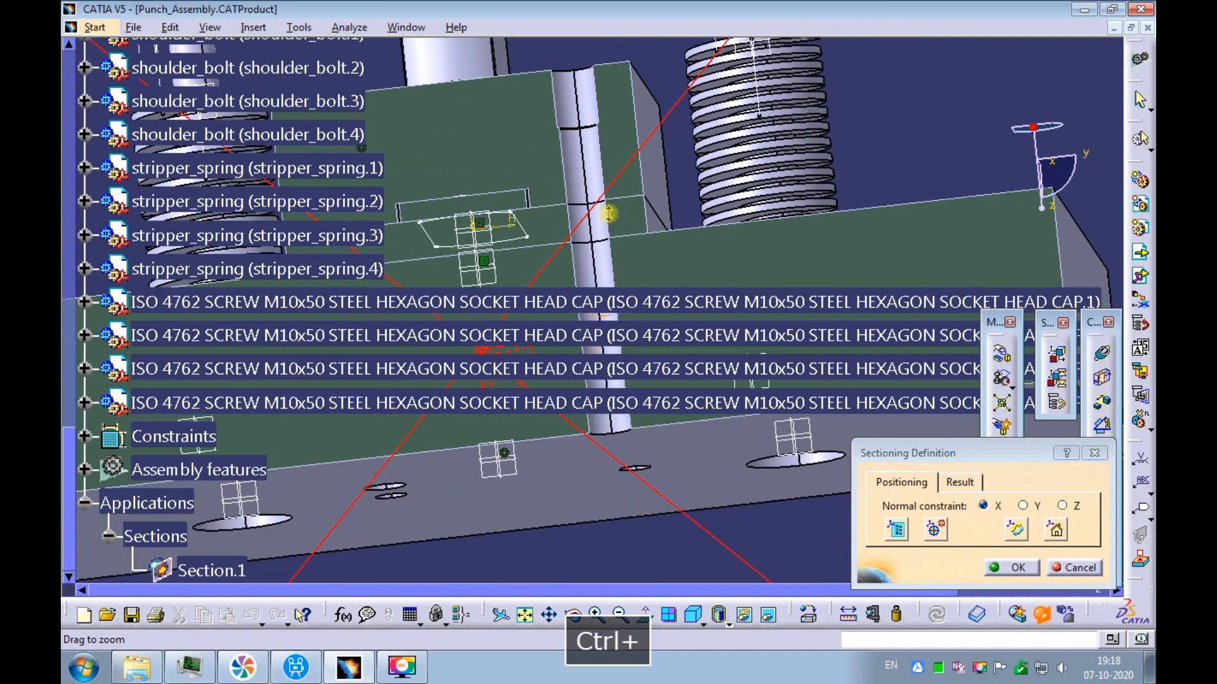
{"action": "key", "text": "F3"}
{"action": "mouse_move", "coordinate": [579, 198]}
{"action": "middle_mouse_down"}
{"action": "mouse_move", "coordinate": [538, 211]}
{"action": "mouse_move", "coordinate": [566, 220]}
{"action": "mouse_move", "coordinate": [576, 187]}
{"action": "mouse_move", "coordinate": [574, 151]}
{"action": "mouse_move", "coordinate": [549, 150]}
{"action": "mouse_move", "coordinate": [578, 171]}
{"action": "mouse_move", "coordinate": [563, 289]}
{"action": "mouse_move", "coordinate": [575, 213]}
{"action": "middle_mouse_up"}
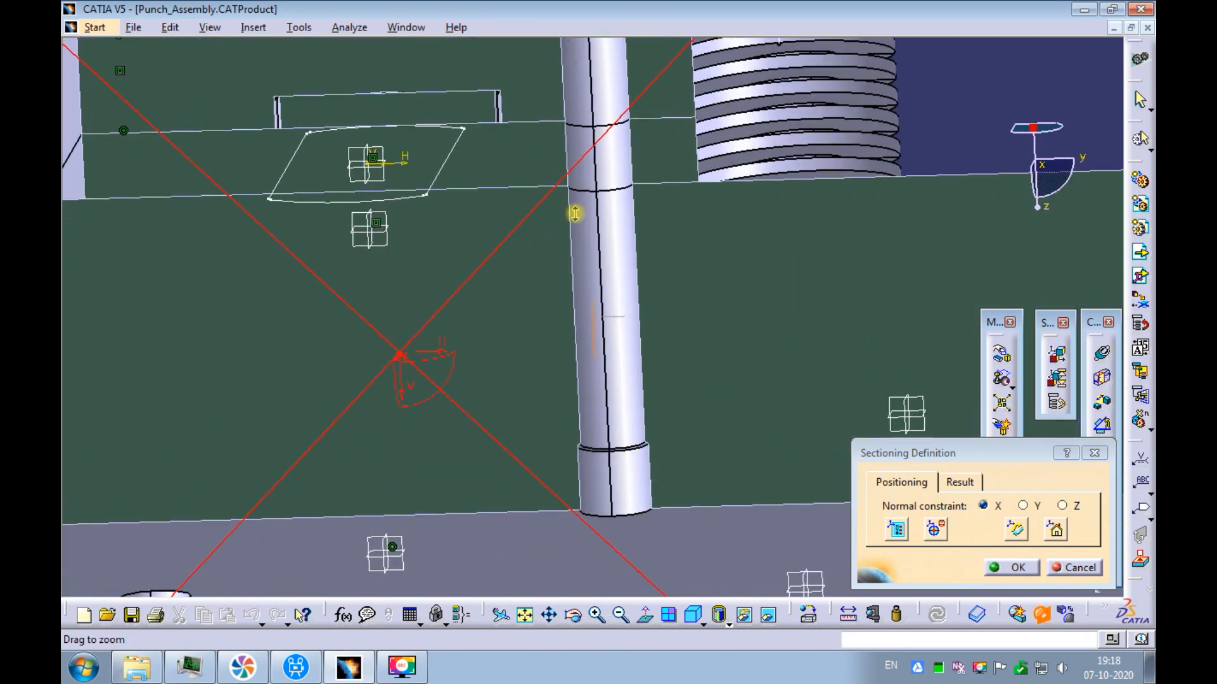
{"action": "left_click", "coordinate": [843, 612]}
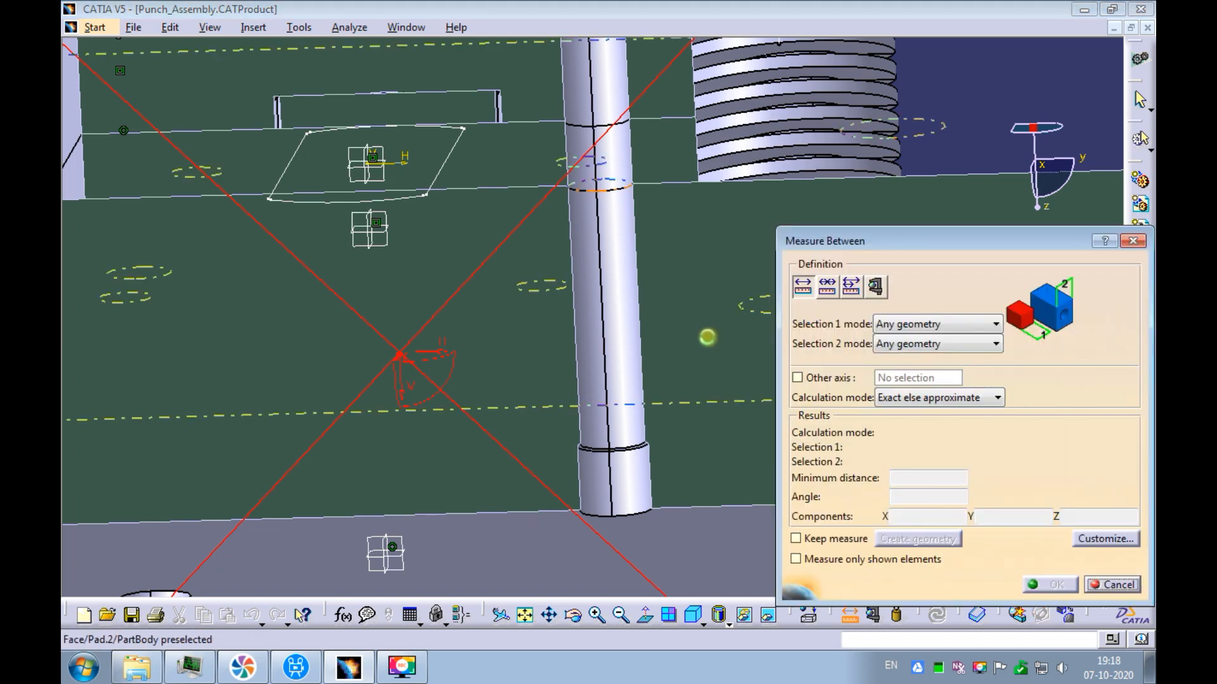
{"action": "left_click", "coordinate": [657, 185]}
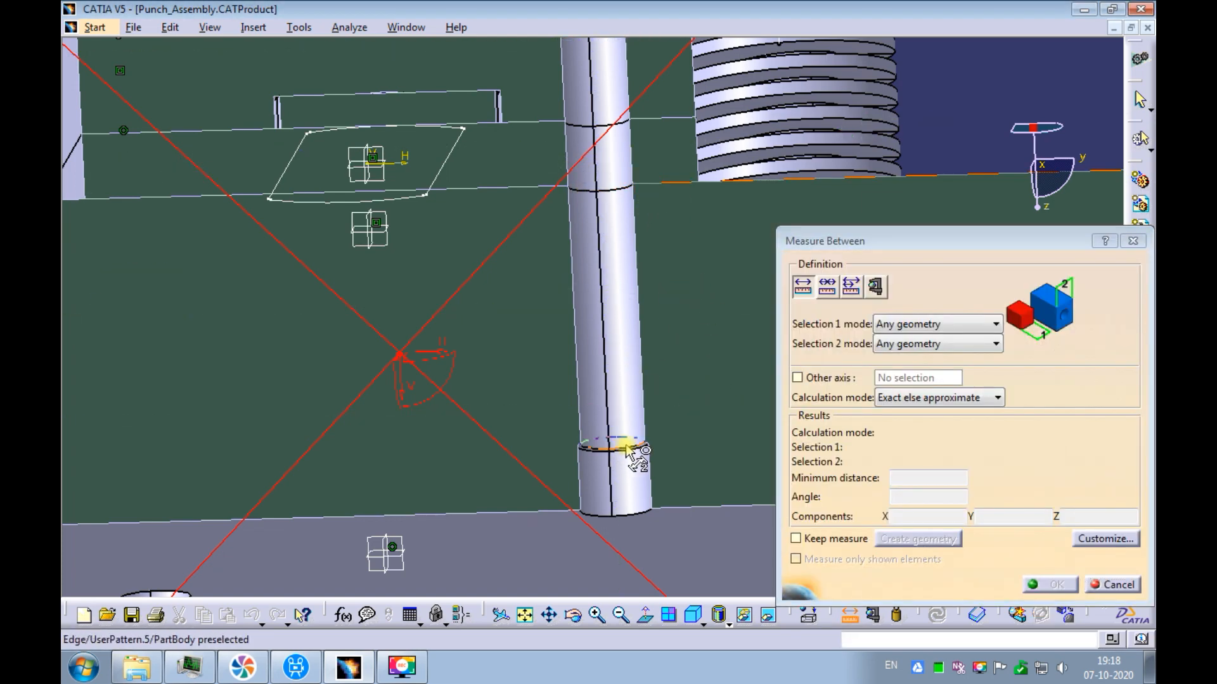
{"action": "left_click", "coordinate": [664, 401]}
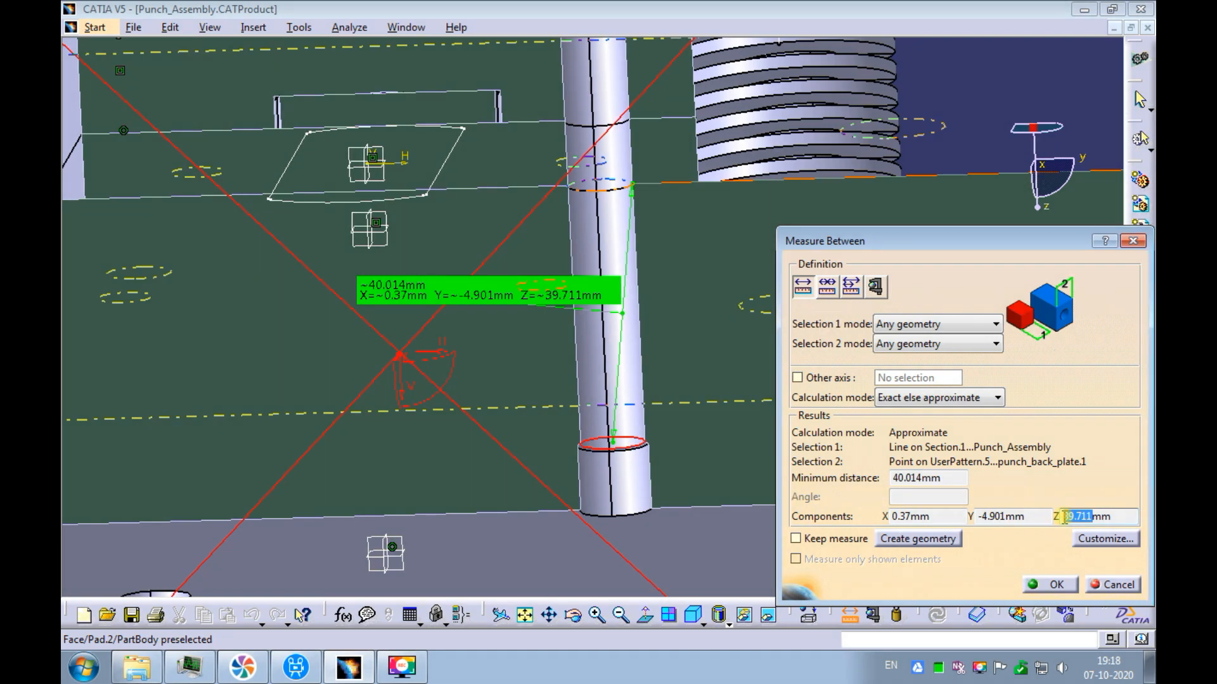
{"action": "left_click", "coordinate": [1115, 587]}
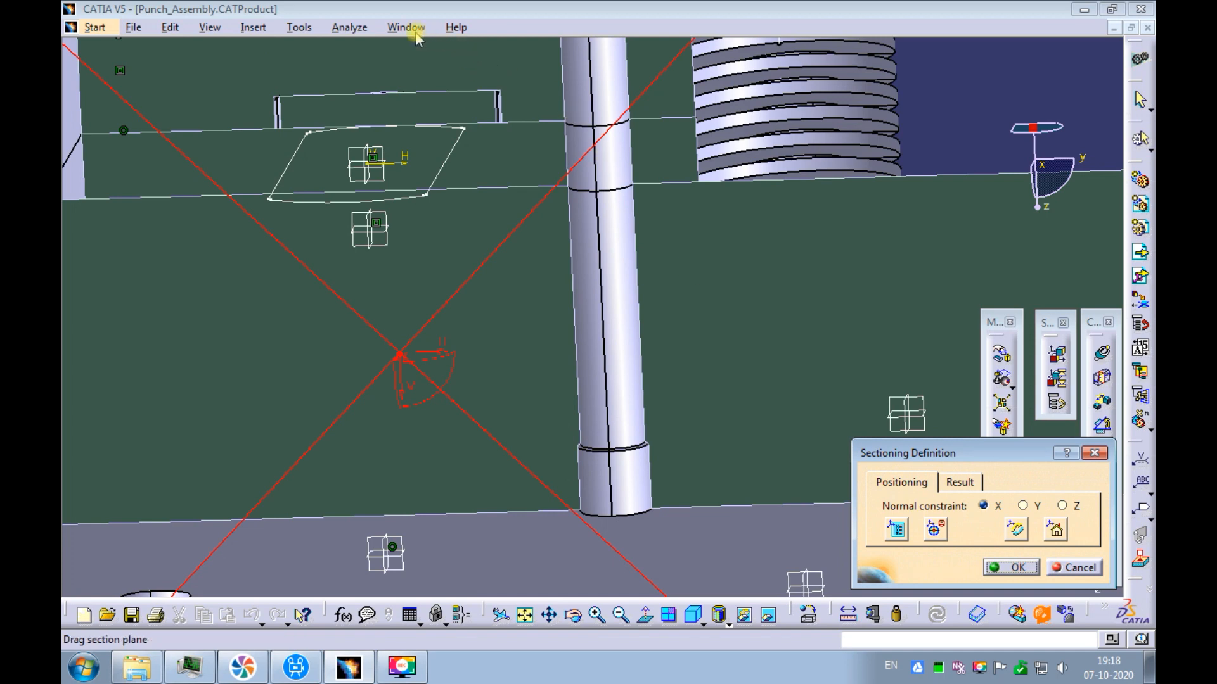
{"action": "key", "text": "Escape"}
Step: In the top_plate part window, set the depth of the 11 mm blind Hole.5 to 10+25 mm
{"action": "left_click", "coordinate": [408, 27]}
{"action": "left_click", "coordinate": [453, 200]}
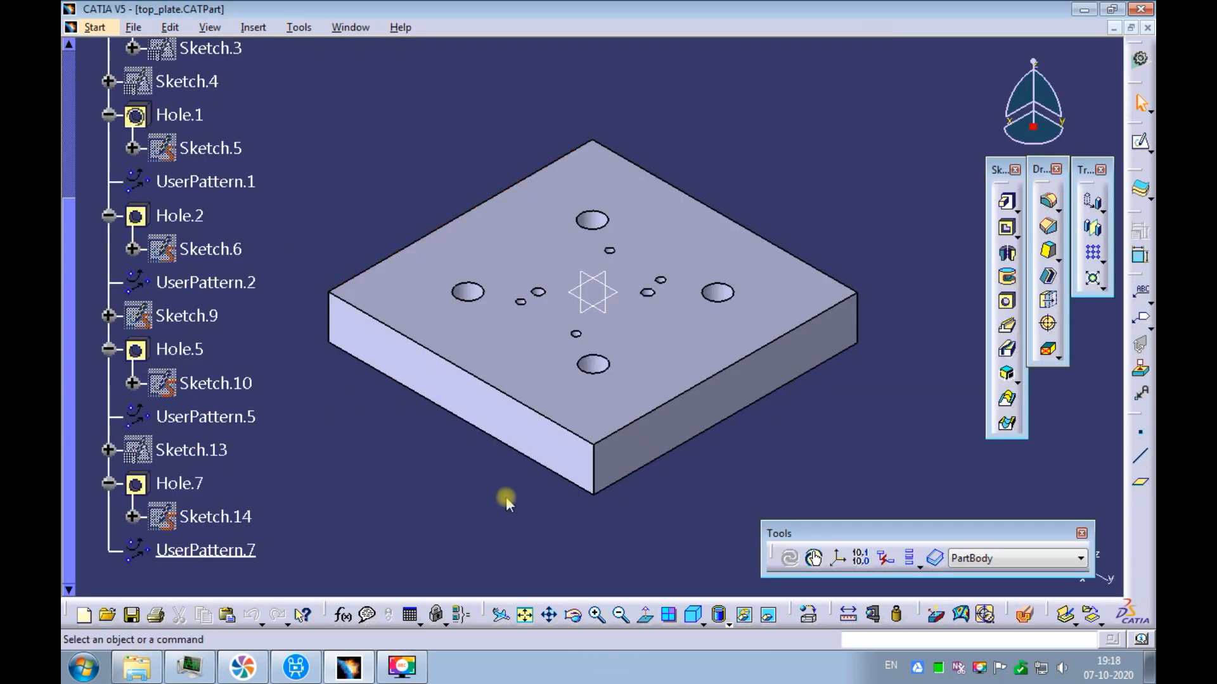
{"action": "middle_click_drag", "start_coordinate": [502, 247], "coordinate": [507, 361]}
{"action": "middle_click_drag", "start_coordinate": [525, 325], "coordinate": [644, 301], "text": "ctrl"}
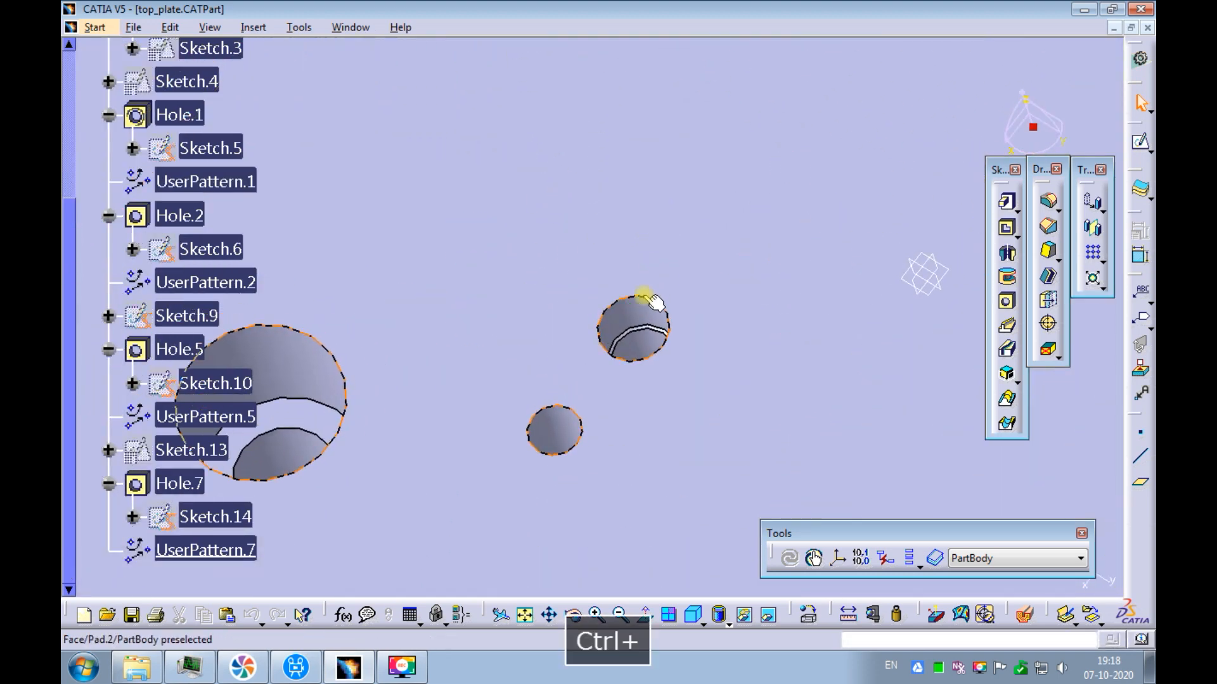
{"action": "double_click", "coordinate": [637, 324]}
{"action": "middle_click_drag", "start_coordinate": [573, 294], "coordinate": [557, 209]}
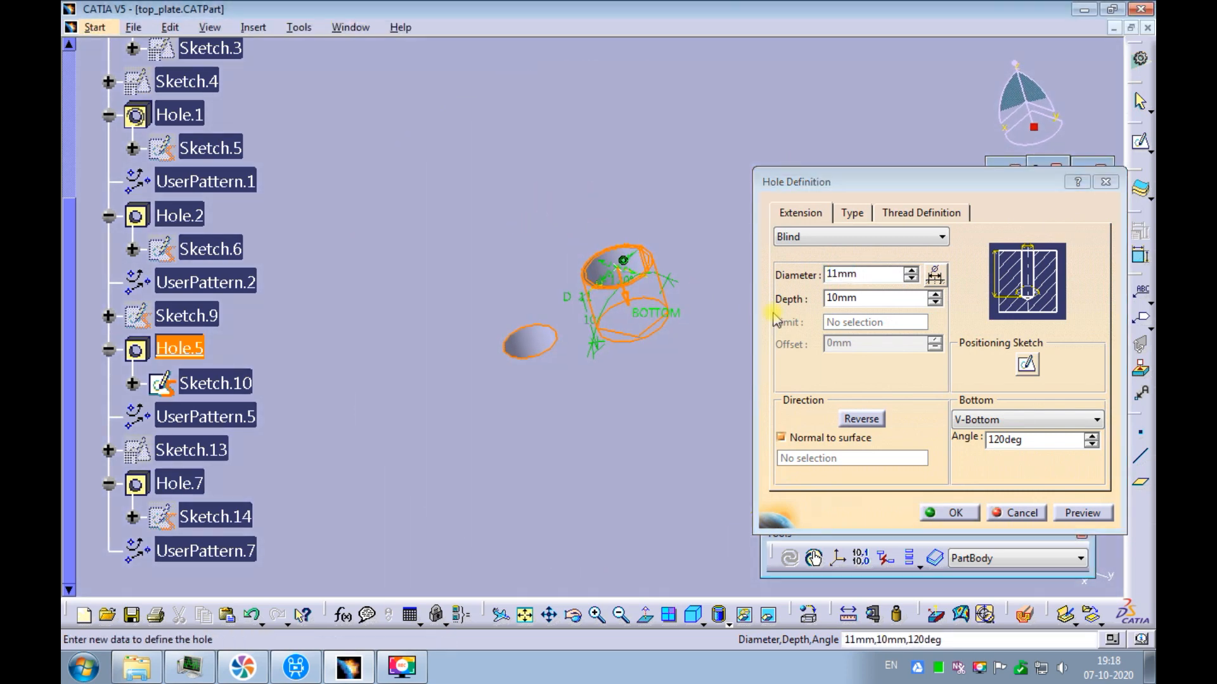
{"action": "left_click_drag", "start_coordinate": [841, 299], "coordinate": [906, 294]}
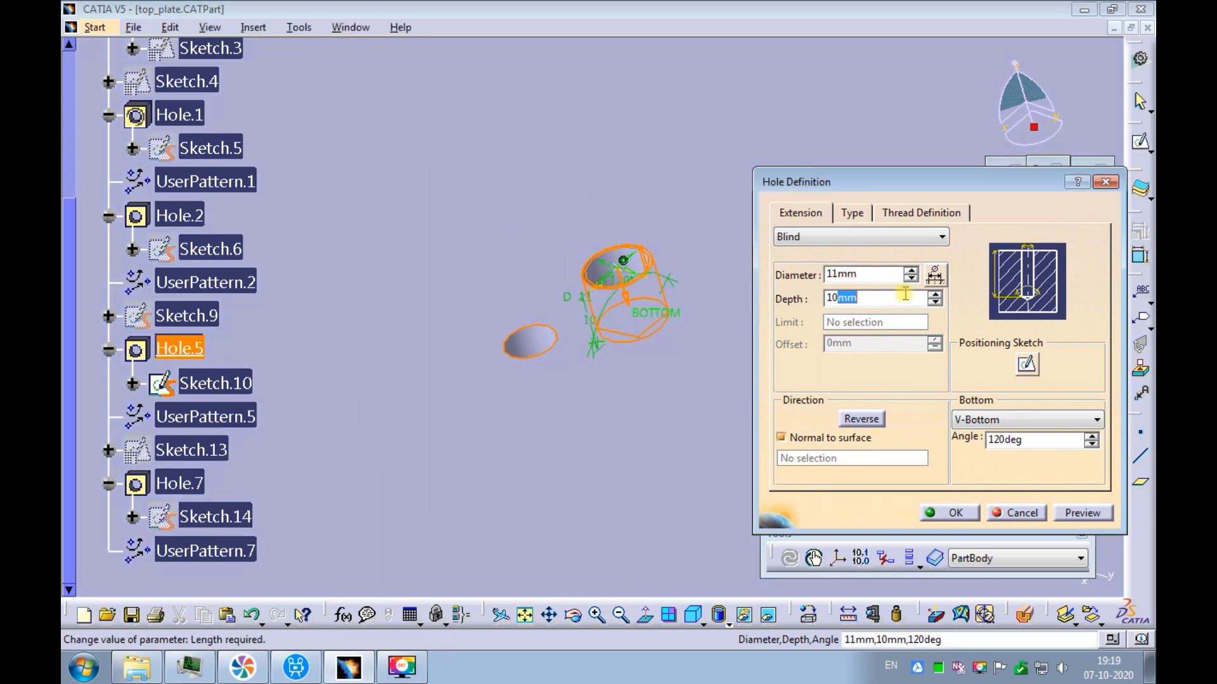
{"action": "type", "text": "+25"}
{"action": "key", "text": "Return"}
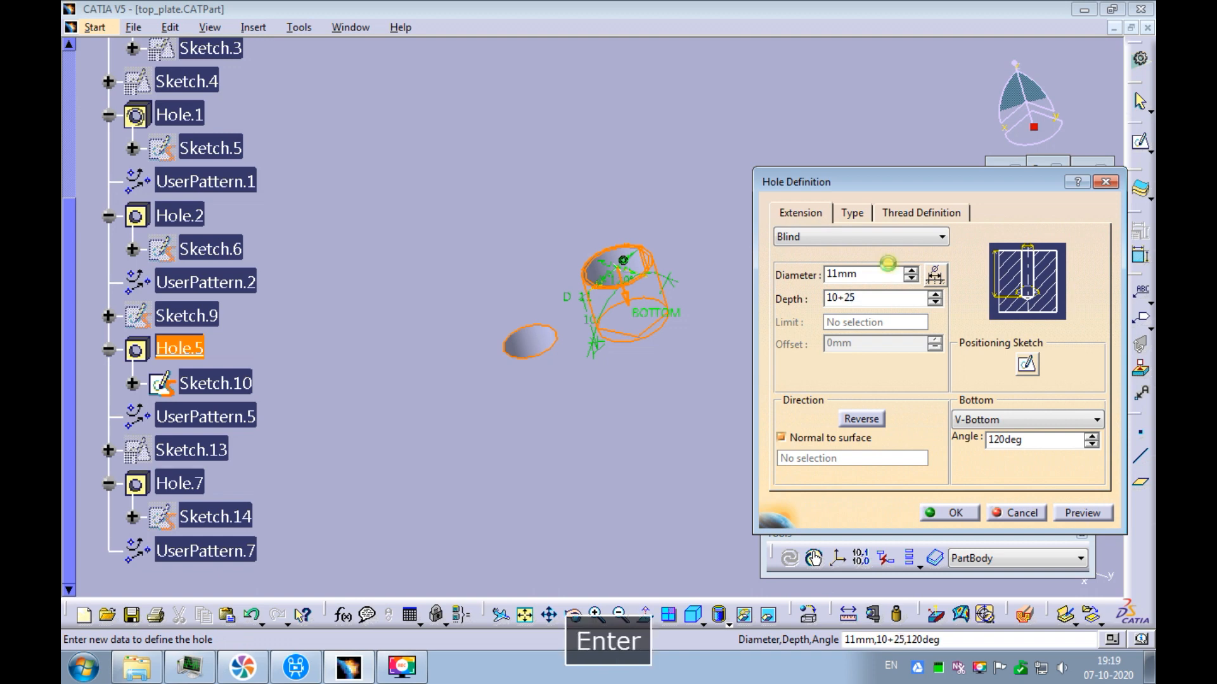
Step: Set the top plate to a standard isometric view and return to Punch_Assembly
{"action": "middle_click_drag", "start_coordinate": [636, 215], "coordinate": [569, 376], "text": "ctrl"}
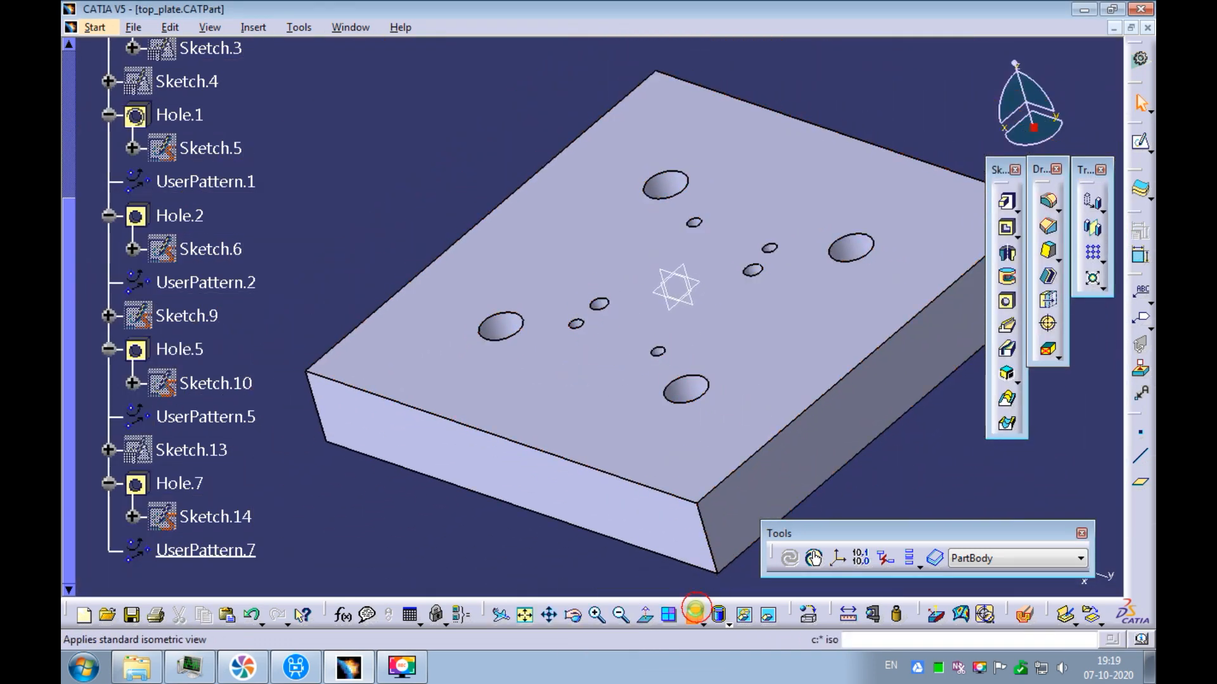
{"action": "left_click", "coordinate": [696, 610]}
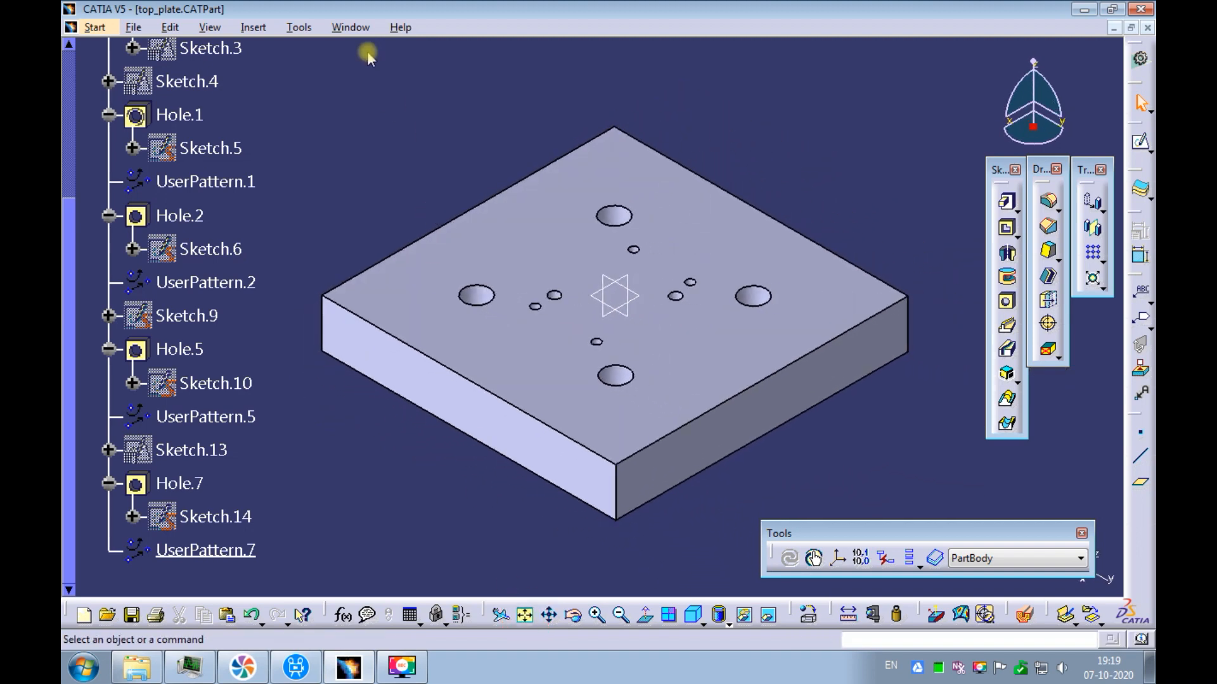
{"action": "left_click", "coordinate": [348, 27]}
{"action": "left_click", "coordinate": [394, 176]}
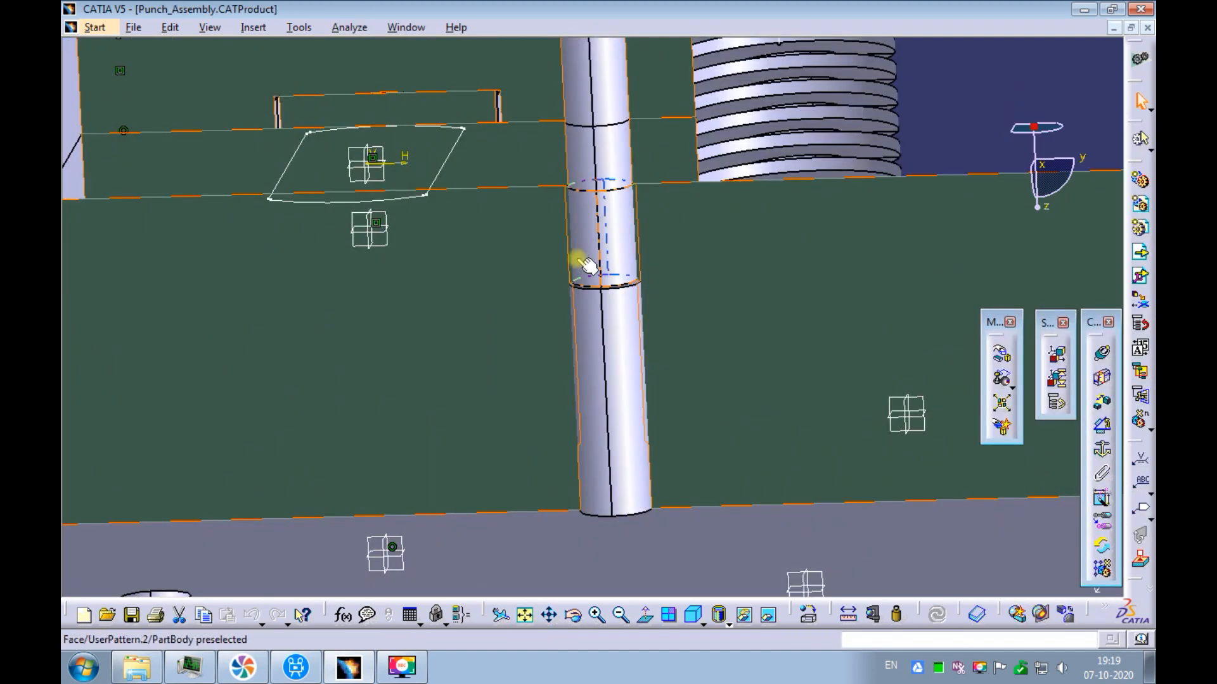
Step: Measure from the top plate's sectioned upper edge to the step edge of the edited hole
{"action": "middle_click_drag", "start_coordinate": [506, 274], "coordinate": [619, 272]}
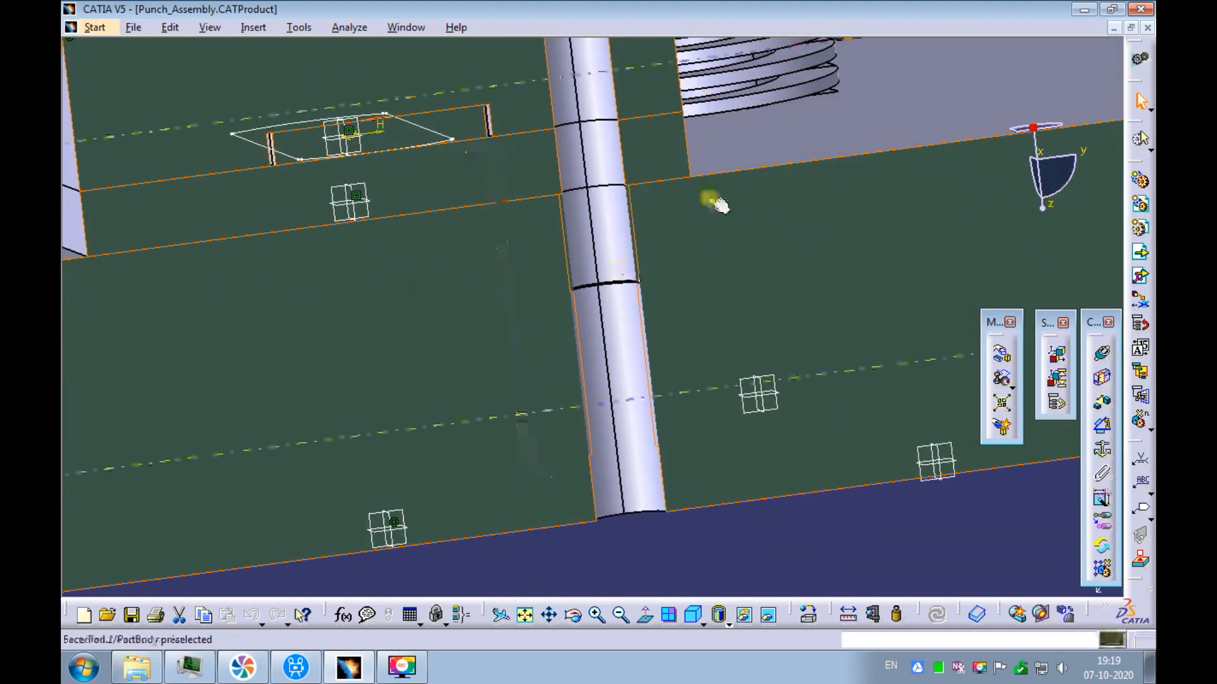
{"action": "left_click", "coordinate": [848, 613]}
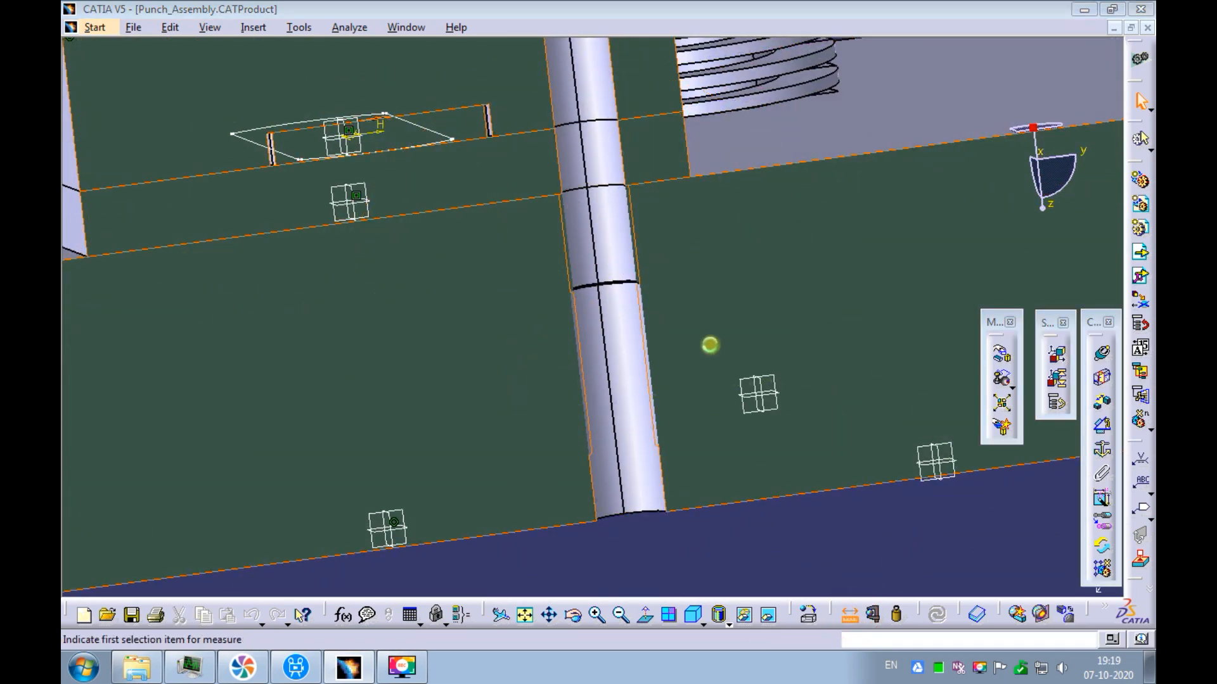
{"action": "left_click", "coordinate": [656, 181]}
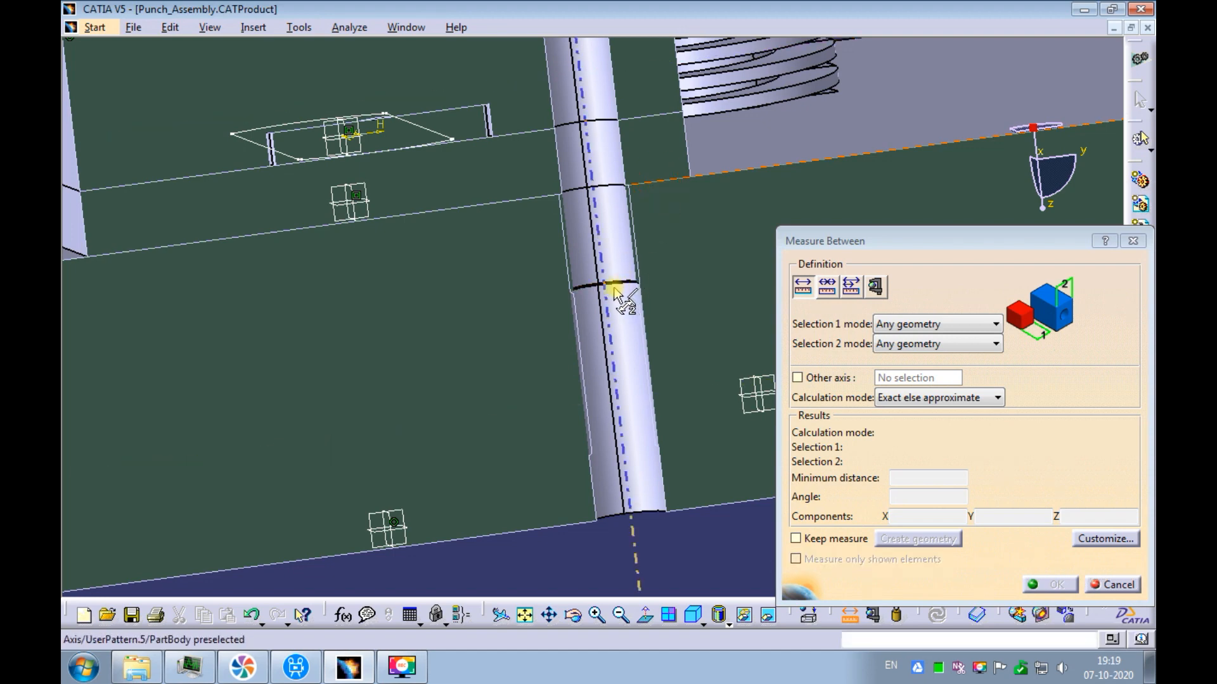
{"action": "left_click", "coordinate": [587, 286]}
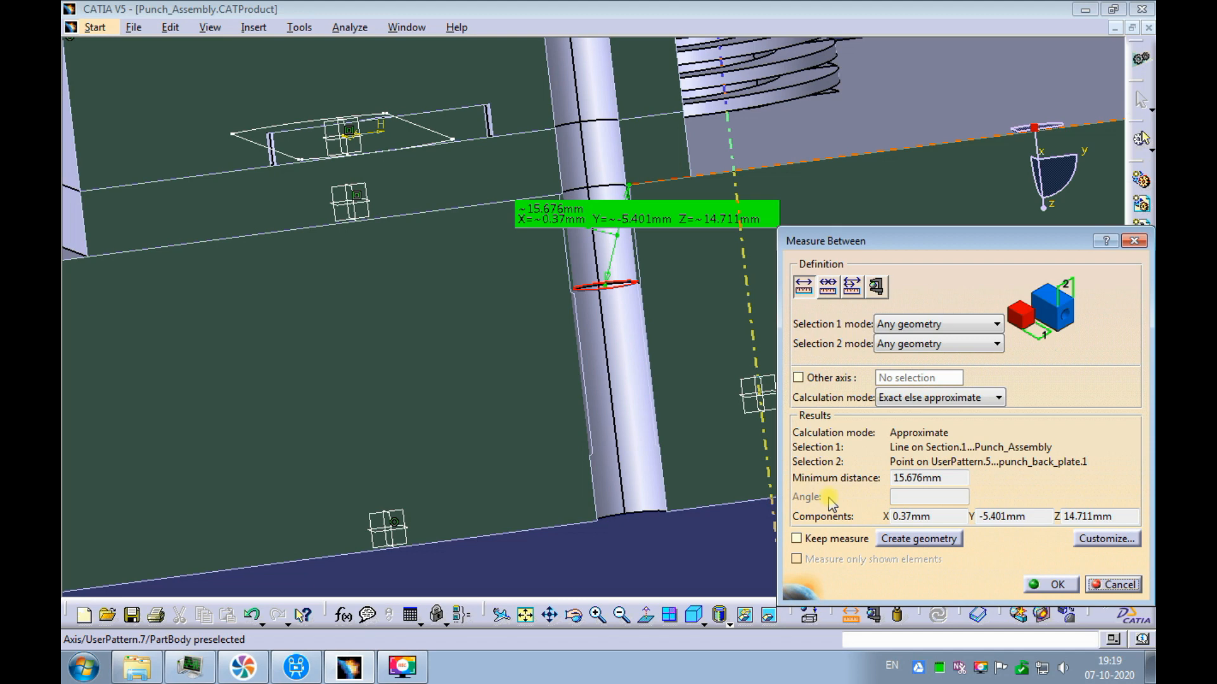
{"action": "key", "text": "Escape"}
Step: Measure between the step edge in the punch holder's small hole and the step edge in the top plate's hole
{"action": "mouse_move", "coordinate": [674, 375]}
{"action": "middle_mouse_down", "text": "ctrl"}
{"action": "mouse_move", "coordinate": [725, 263]}
{"action": "mouse_move", "coordinate": [715, 322]}
{"action": "middle_mouse_up", "text": "ctrl"}
{"action": "middle_click_drag", "start_coordinate": [570, 238], "coordinate": [624, 326], "text": "ctrl"}
{"action": "left_click", "coordinate": [847, 613]}
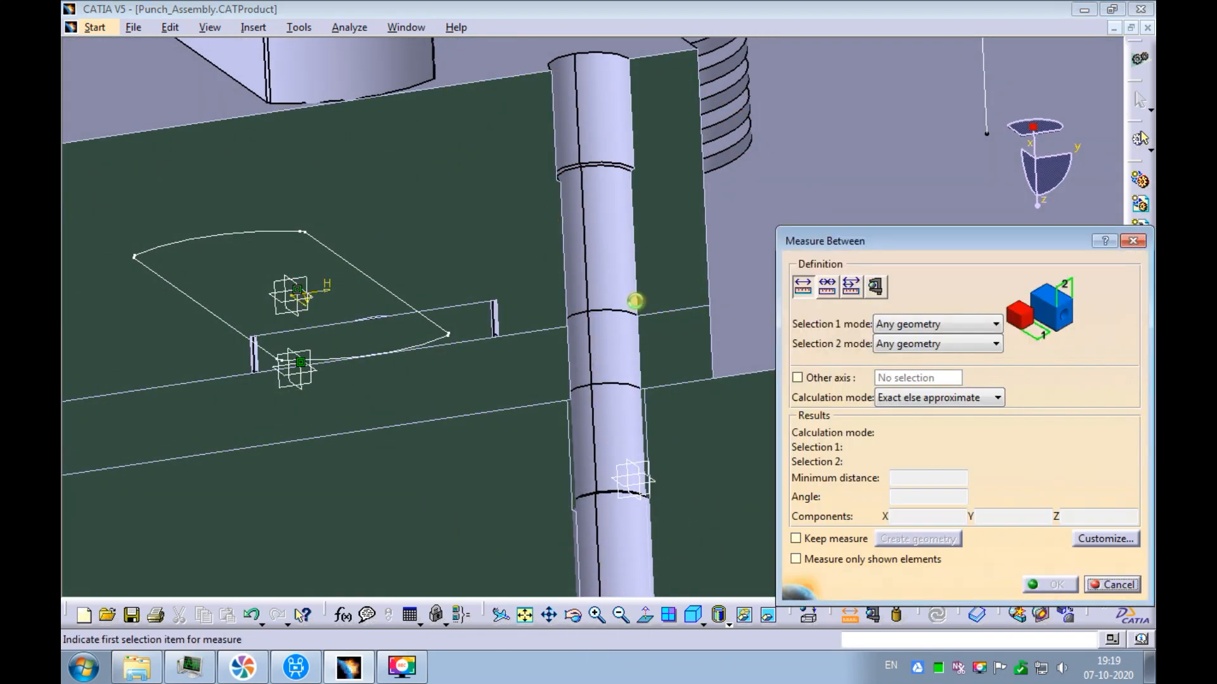
{"action": "left_click", "coordinate": [609, 169]}
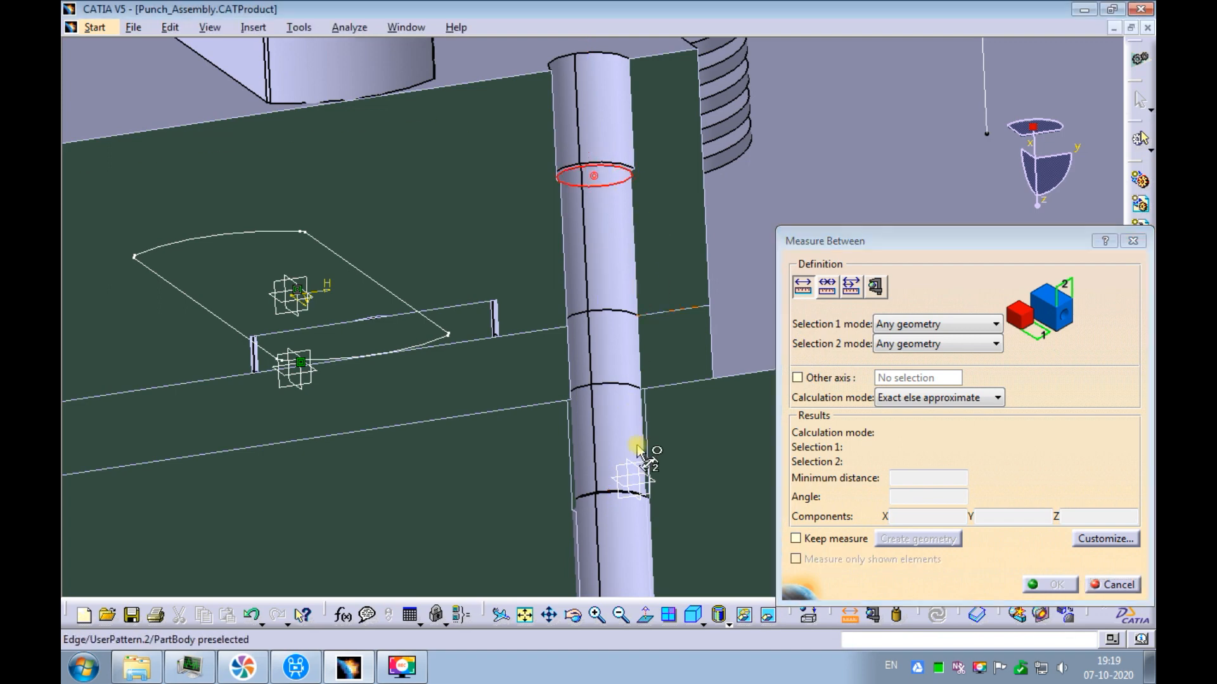
{"action": "left_click", "coordinate": [608, 494]}
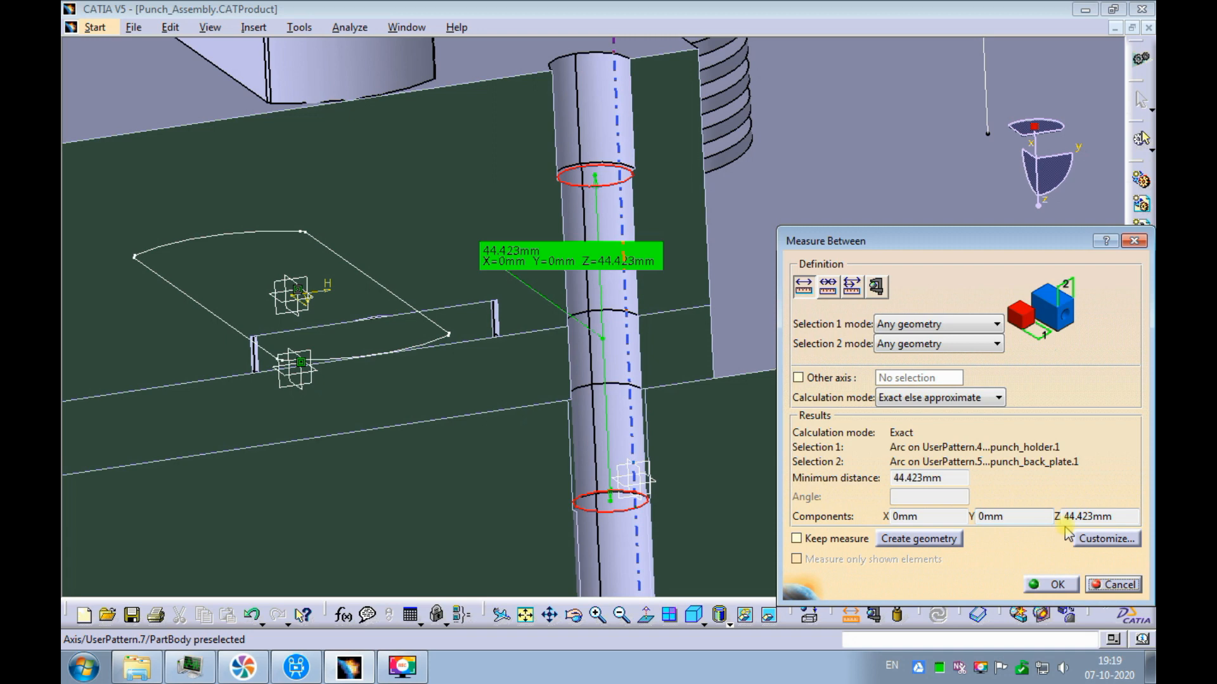
{"action": "left_click", "coordinate": [1112, 584]}
Step: Measure from the punch holder's top face to the step edge inside its small hole
{"action": "middle_click_drag", "start_coordinate": [611, 158], "coordinate": [572, 281], "text": "ctrl"}
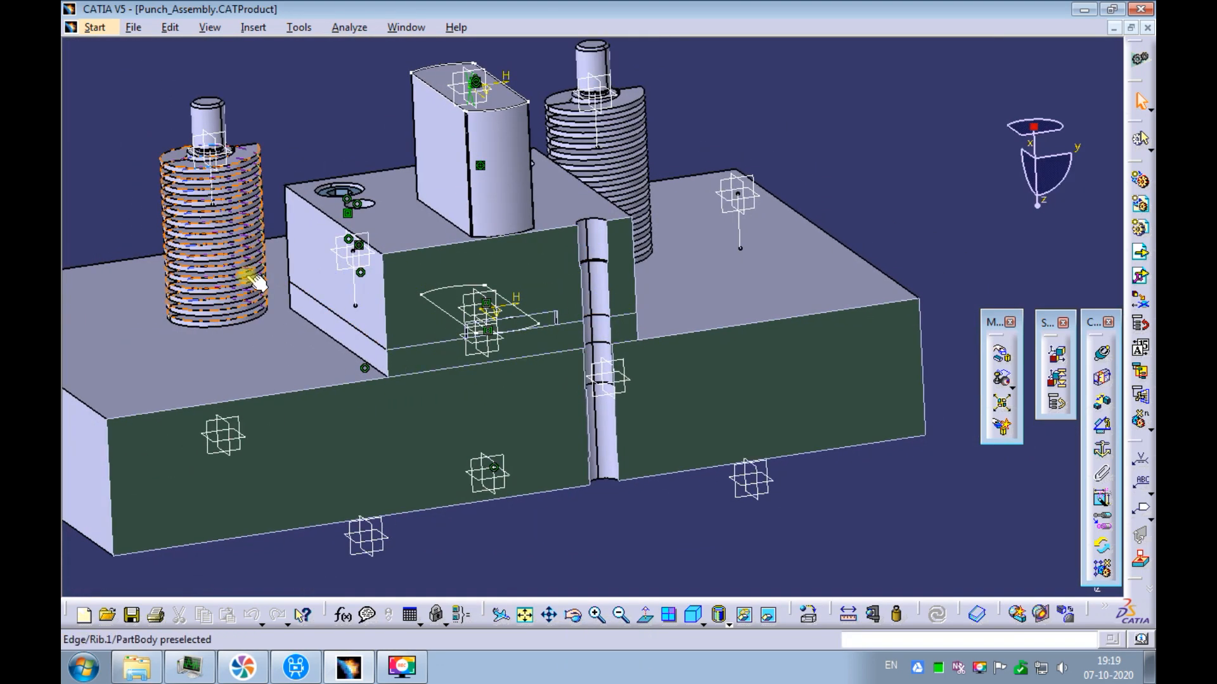
{"action": "key", "text": "F3"}
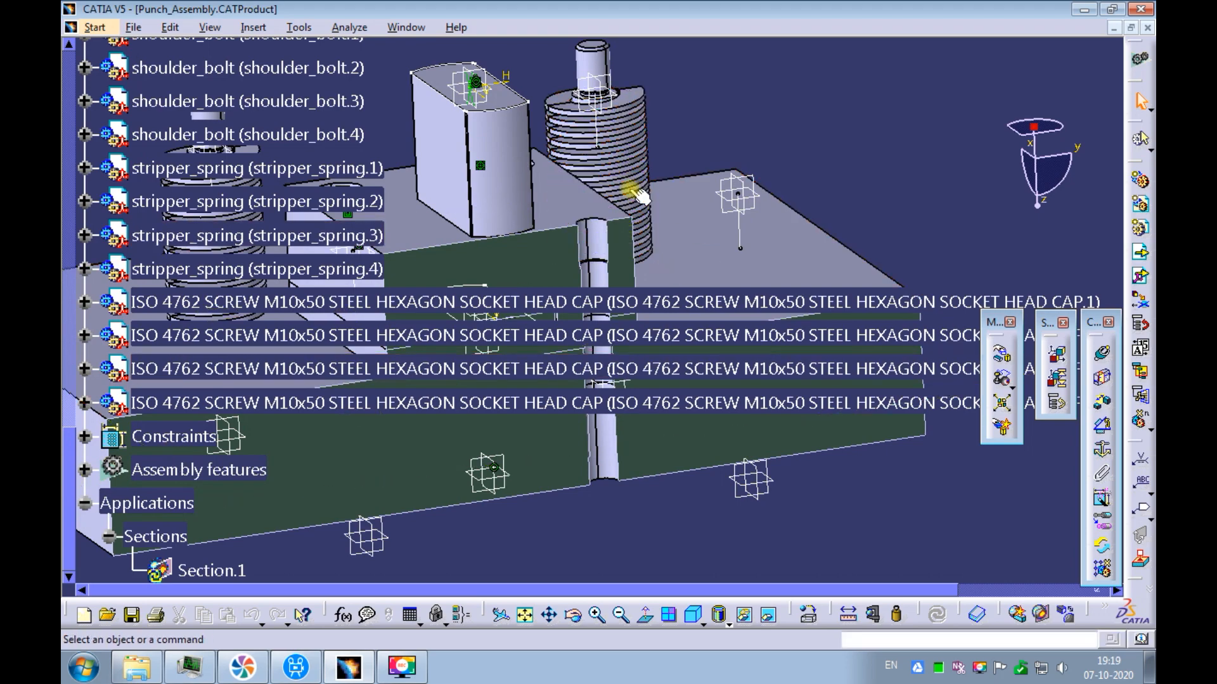
{"action": "middle_click_drag", "start_coordinate": [626, 193], "coordinate": [647, 95]}
{"action": "key", "text": "Escape"}
{"action": "left_click", "coordinate": [848, 615]}
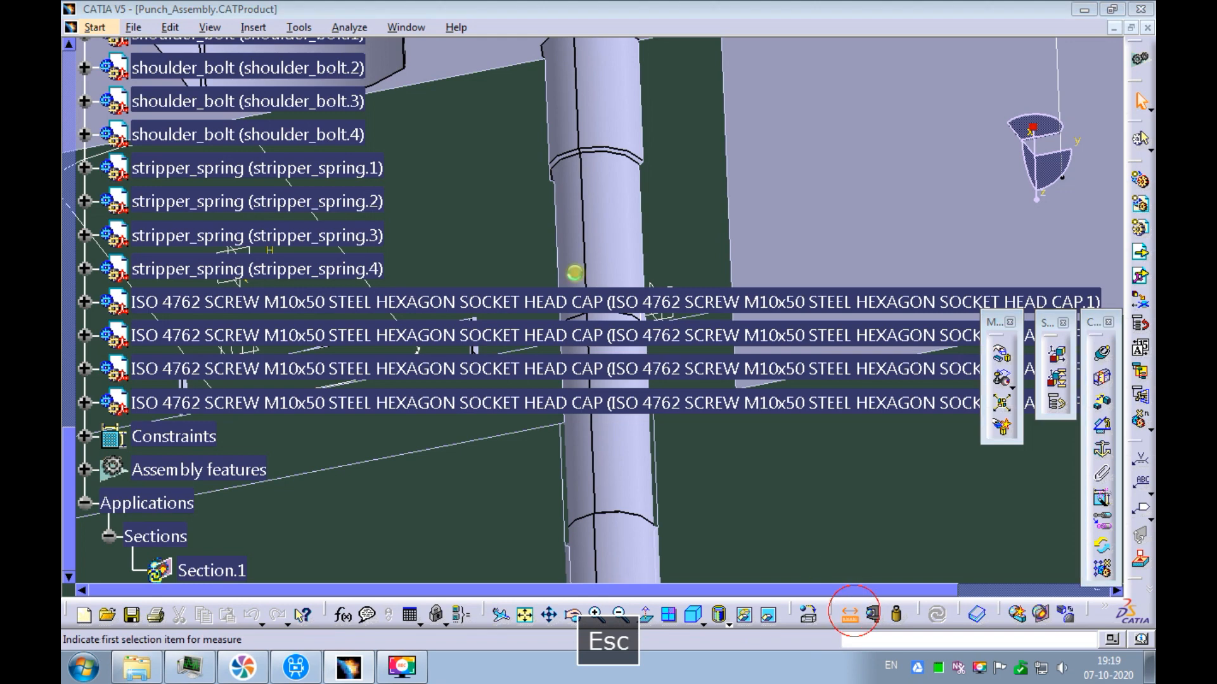
{"action": "left_click", "coordinate": [482, 58]}
{"action": "left_click", "coordinate": [549, 162]}
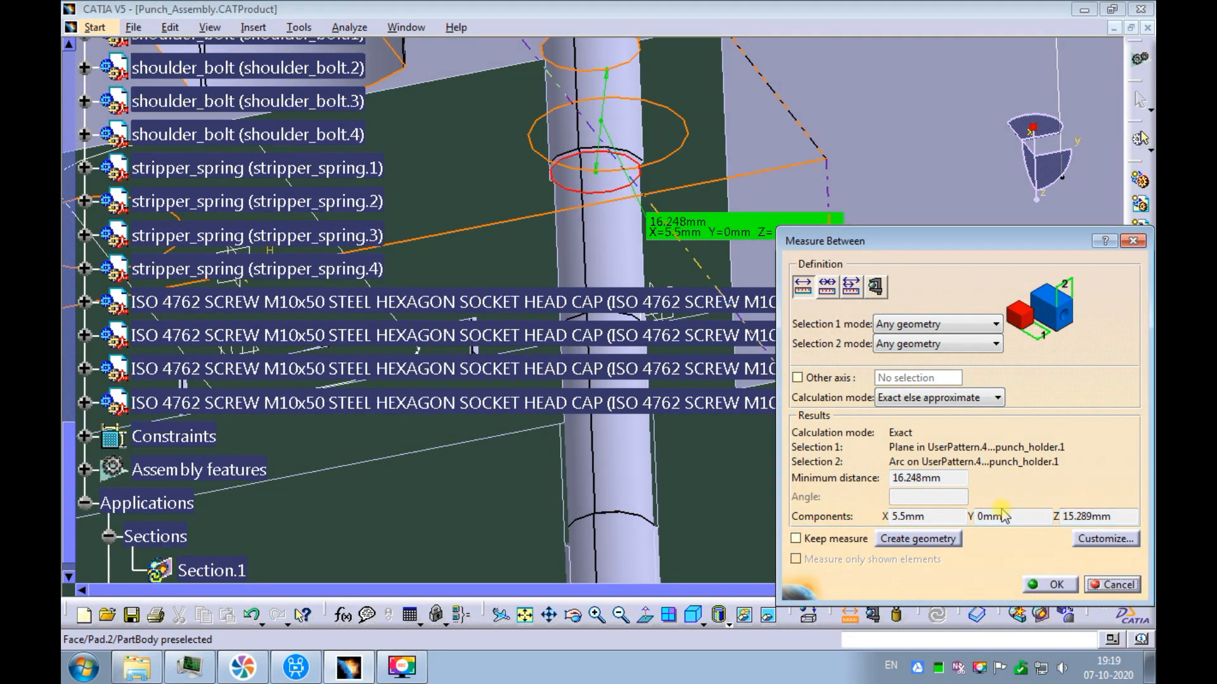
{"action": "key", "text": "Escape"}
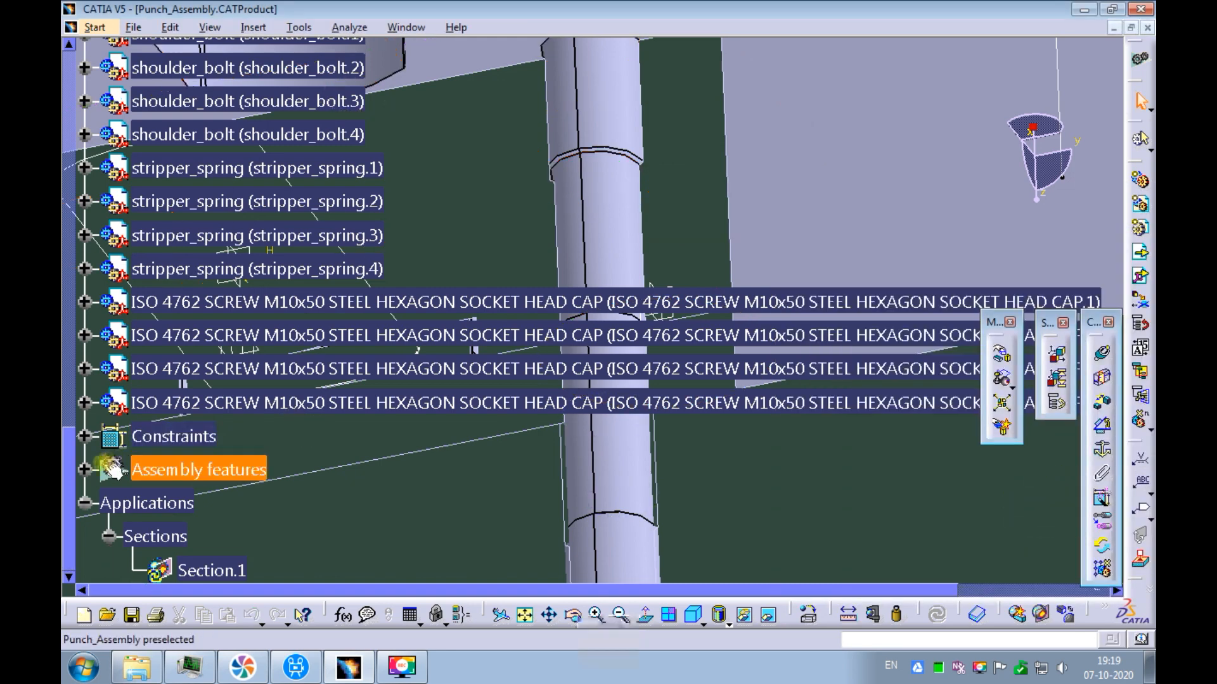
Step: Delete Section.1 from the assembly to restore the uncut plates
{"action": "right_click", "coordinate": [211, 574]}
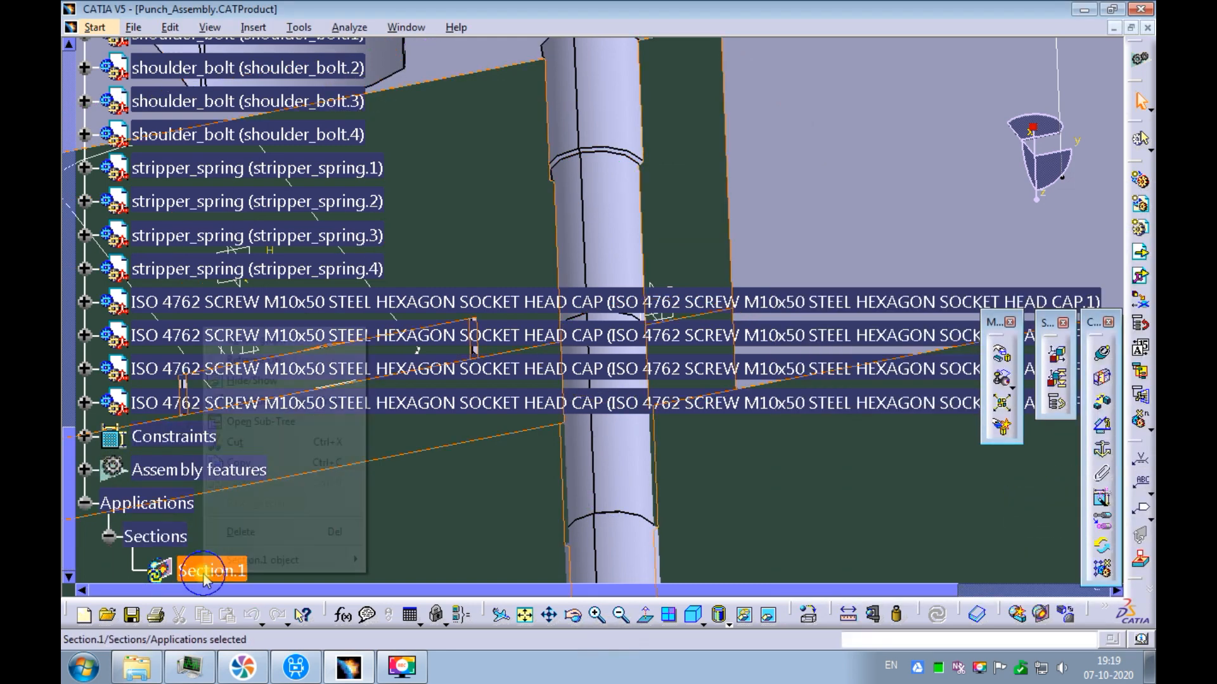
{"action": "left_click", "coordinate": [244, 536]}
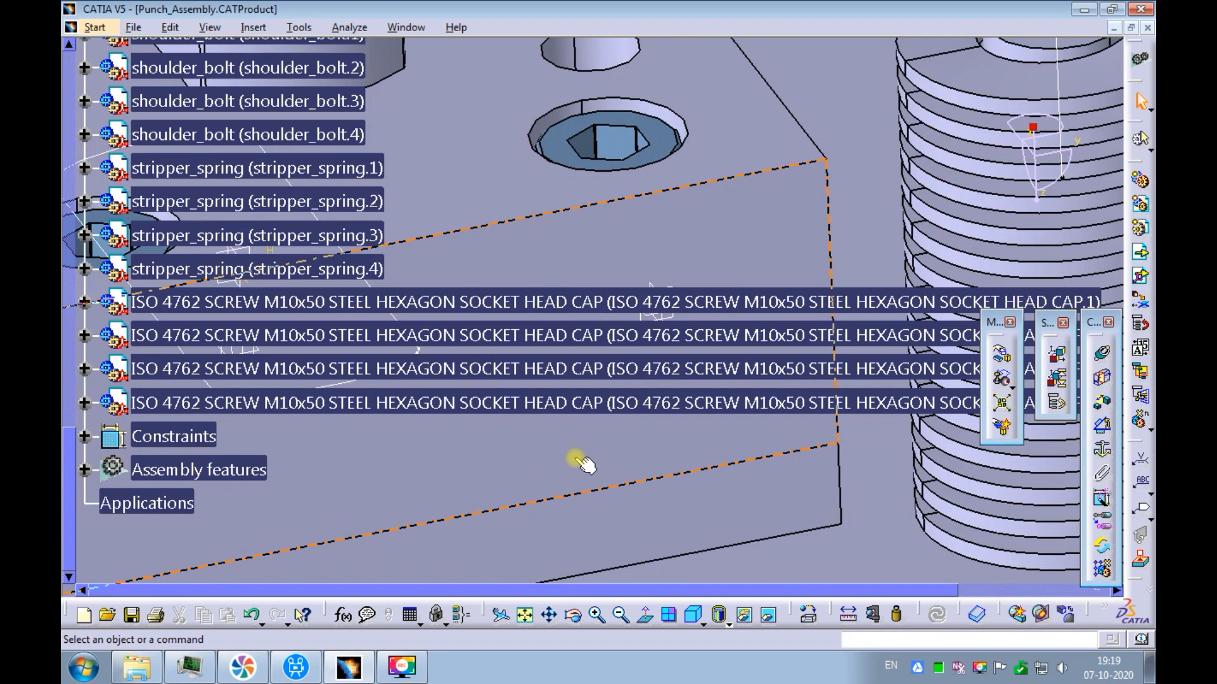
{"action": "middle_click_drag", "start_coordinate": [570, 175], "coordinate": [602, 272], "text": "ctrl"}
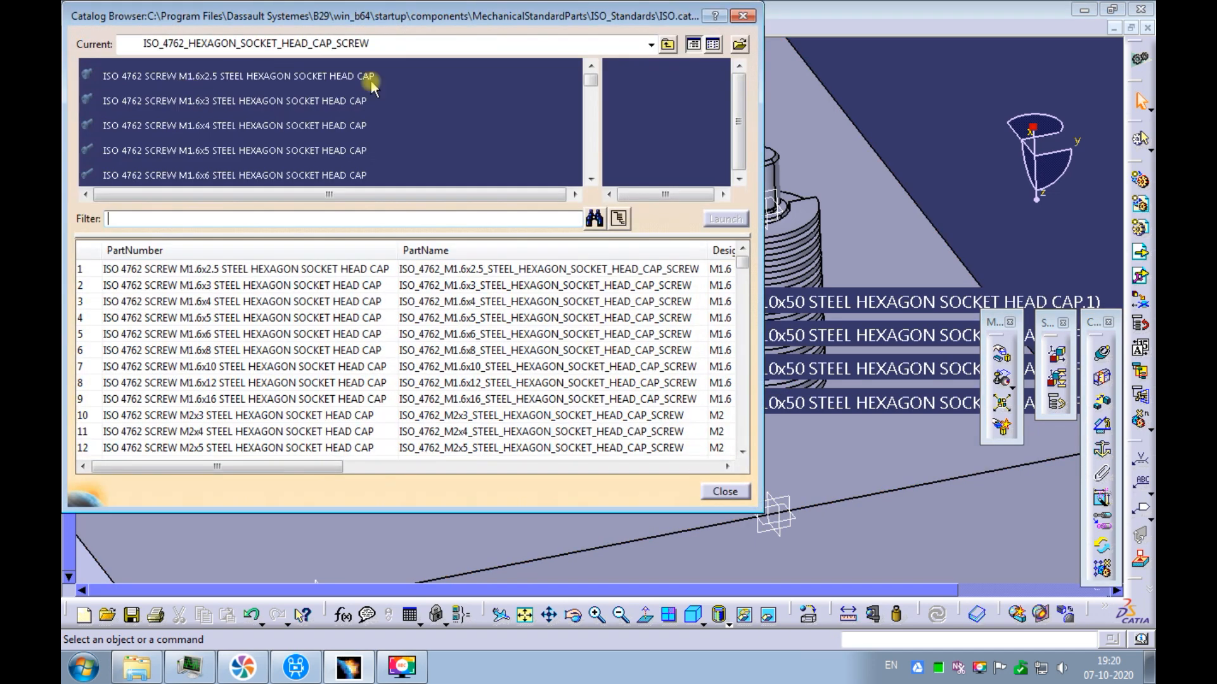
Step: Open the ISO_2338_PARALLEL_PIN family under Pins in the ISO Standards catalog
{"action": "left_click", "coordinate": [668, 45]}
{"action": "left_click", "coordinate": [667, 45]}
{"action": "left_click", "coordinate": [131, 322]}
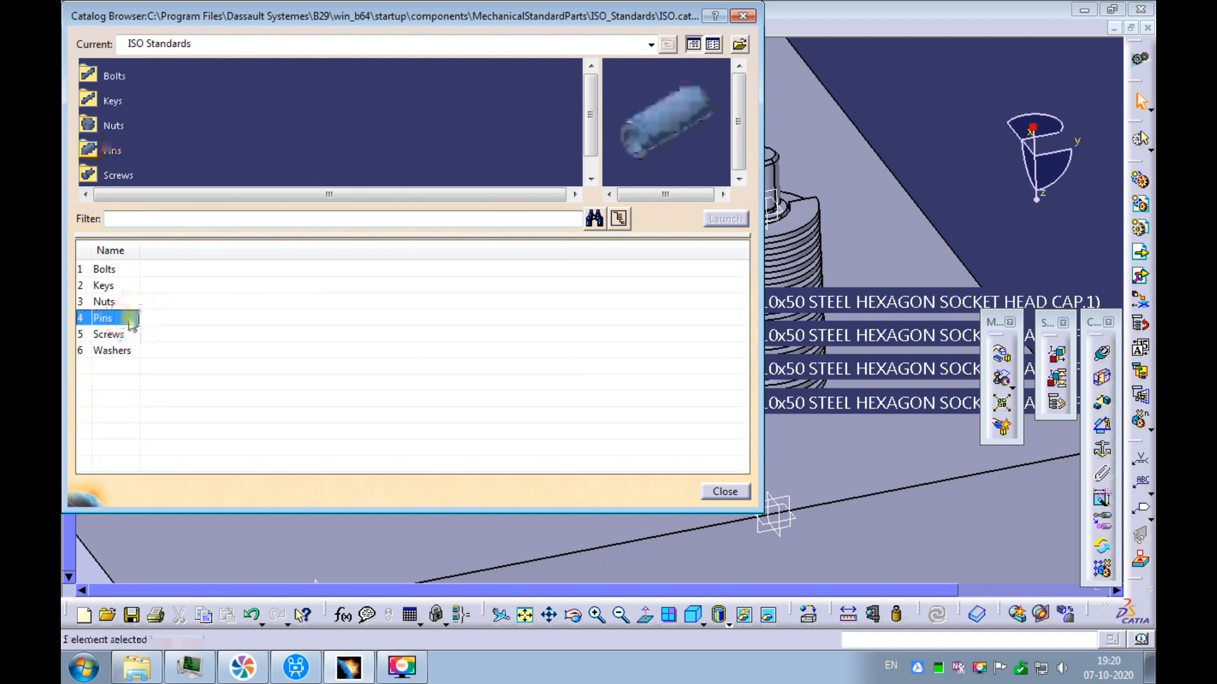
{"action": "double_click", "coordinate": [114, 152]}
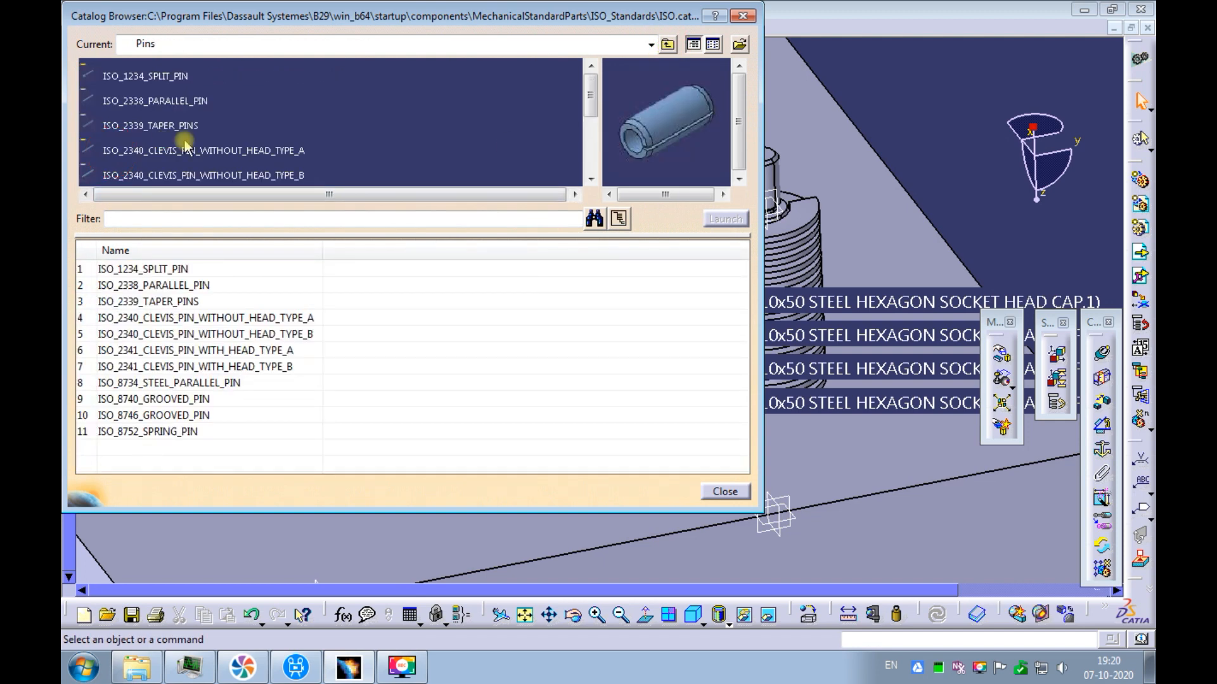
{"action": "double_click", "coordinate": [198, 102]}
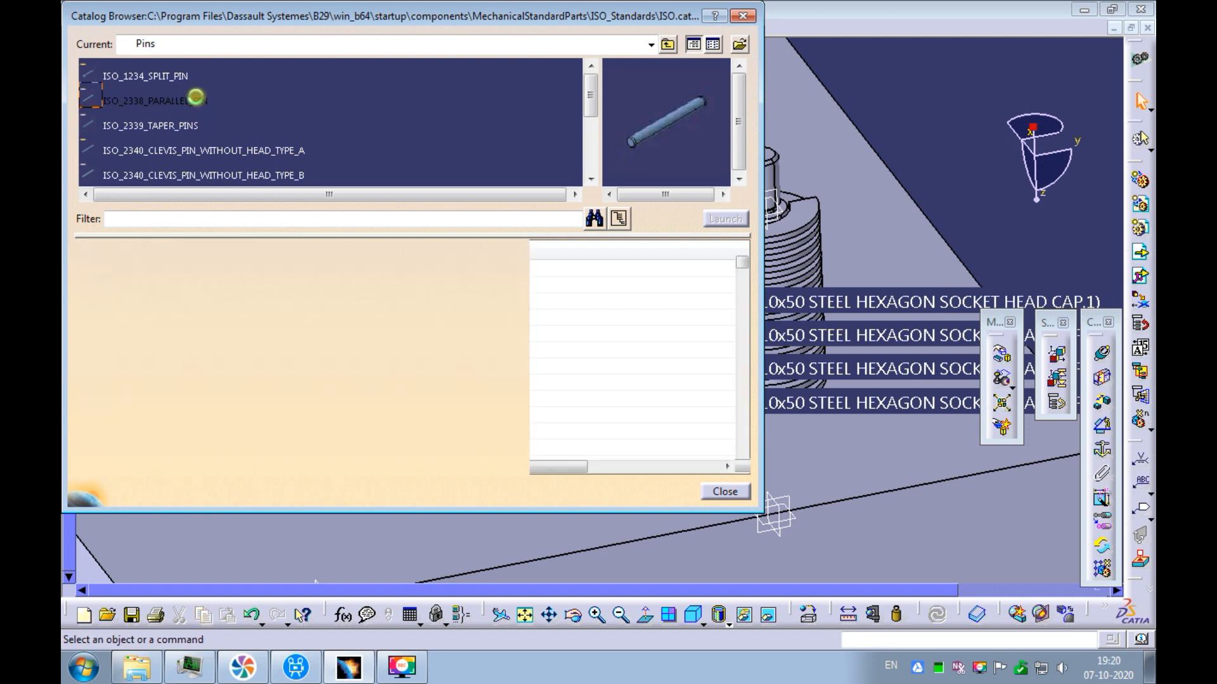
Step: Insert the ISO 2338 parallel pin with 10 mm diameter and 45 mm length into the assembly and close the catalog
{"action": "left_click_drag", "start_coordinate": [546, 469], "coordinate": [682, 471]}
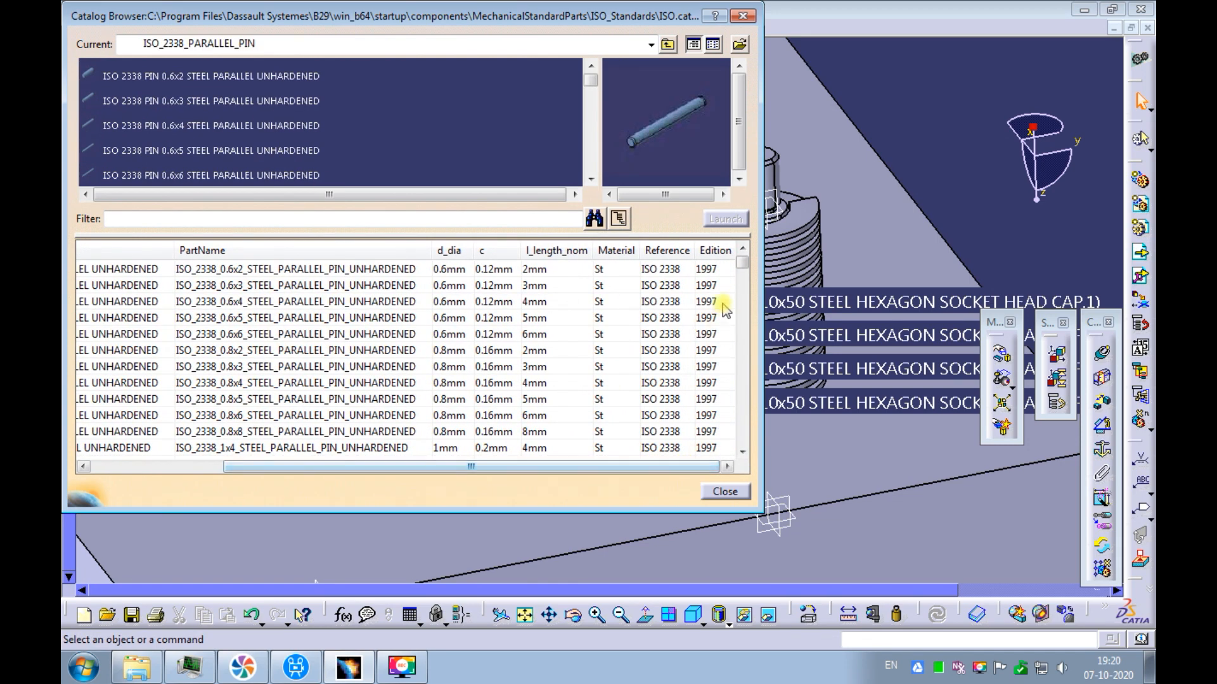
{"action": "left_click_drag", "start_coordinate": [747, 272], "coordinate": [742, 355]}
{"action": "left_click", "coordinate": [454, 447]}
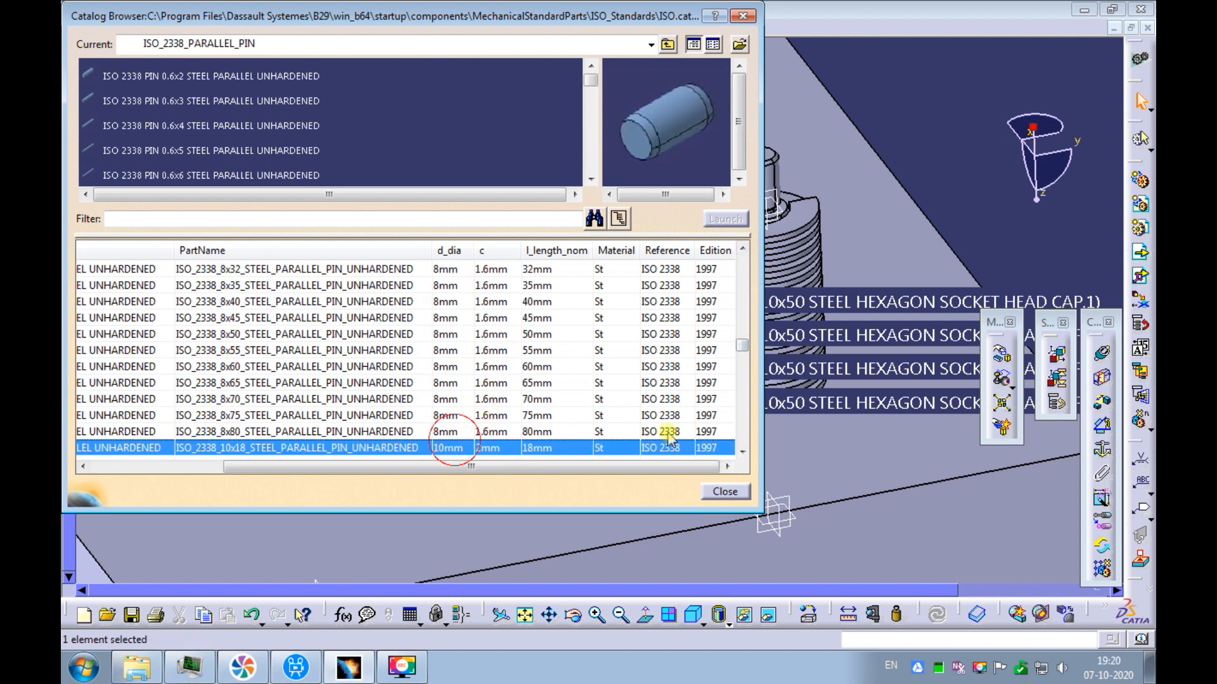
{"action": "left_click", "coordinate": [743, 452]}
{"action": "left_click", "coordinate": [744, 452]}
{"action": "left_click", "coordinate": [744, 451]}
{"action": "left_click", "coordinate": [744, 451]}
{"action": "left_click", "coordinate": [743, 450]}
{"action": "left_click", "coordinate": [743, 450]}
{"action": "left_click", "coordinate": [538, 415]}
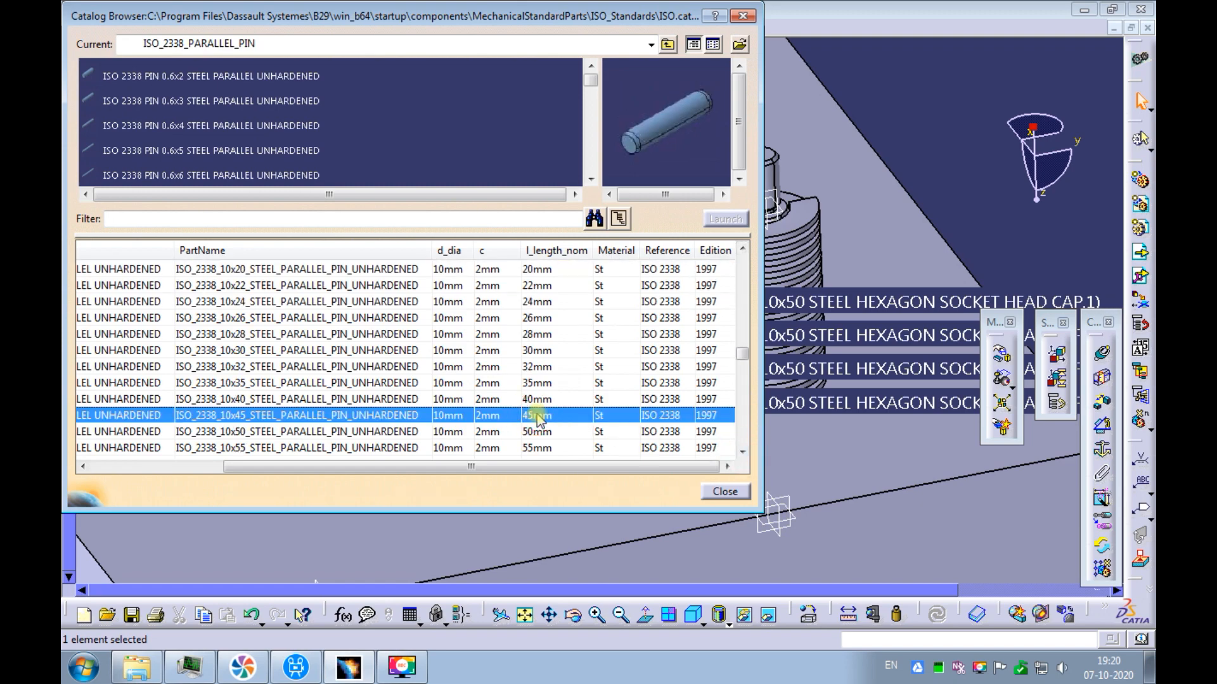
{"action": "double_click", "coordinate": [537, 415]}
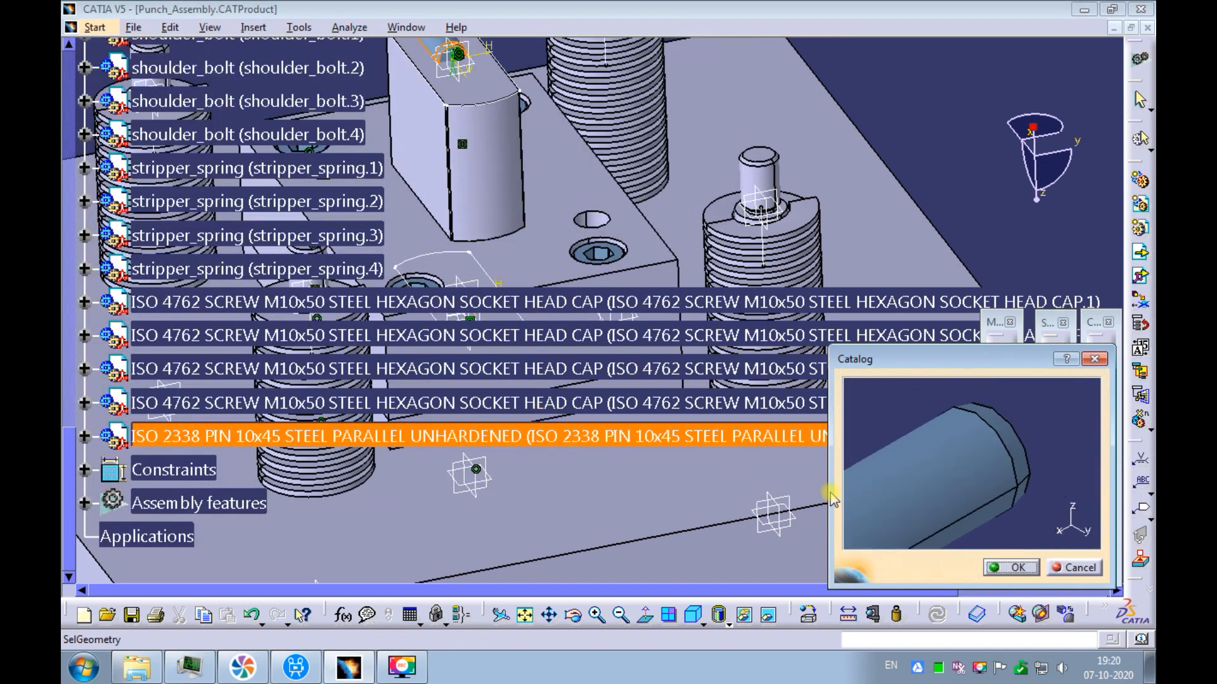
{"action": "left_click", "coordinate": [1007, 567]}
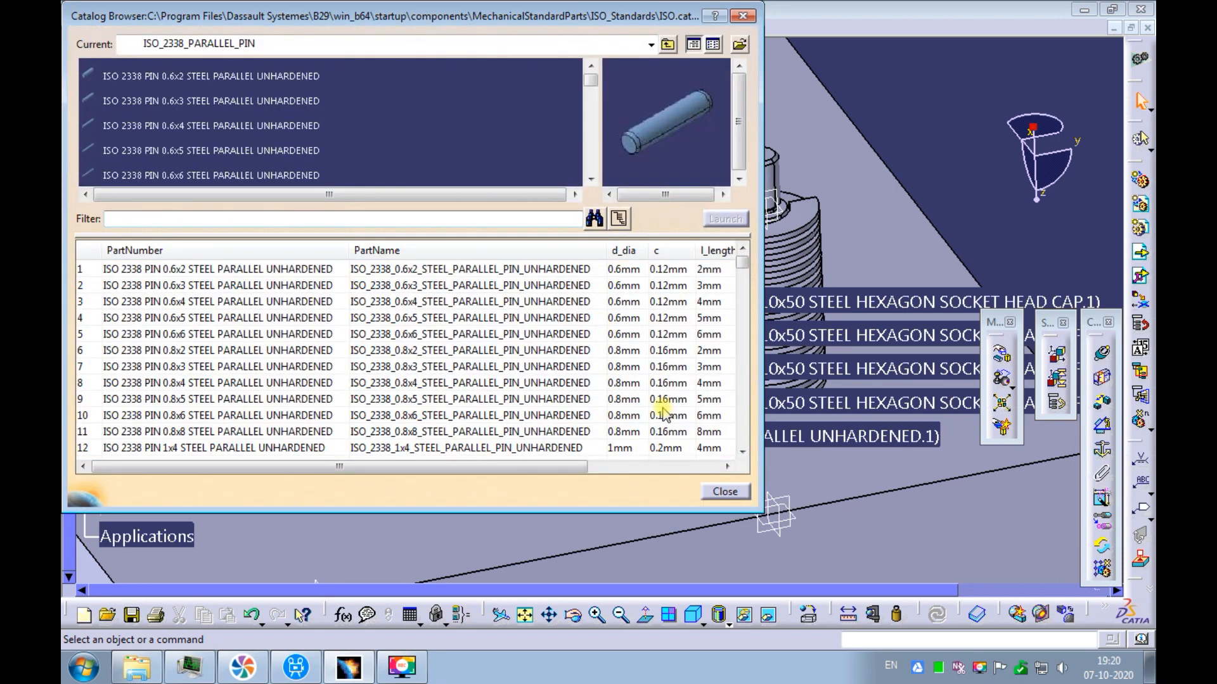
{"action": "left_click", "coordinate": [714, 491]}
Step: Manipulate the inserted pin along the X axis until it stands clear of the punch plates
{"action": "middle_click_drag", "start_coordinate": [665, 158], "coordinate": [470, 189], "text": "ctrl"}
{"action": "key", "text": "F3"}
{"action": "left_click", "coordinate": [1002, 356]}
{"action": "left_click_drag", "start_coordinate": [538, 247], "coordinate": [405, 83]}
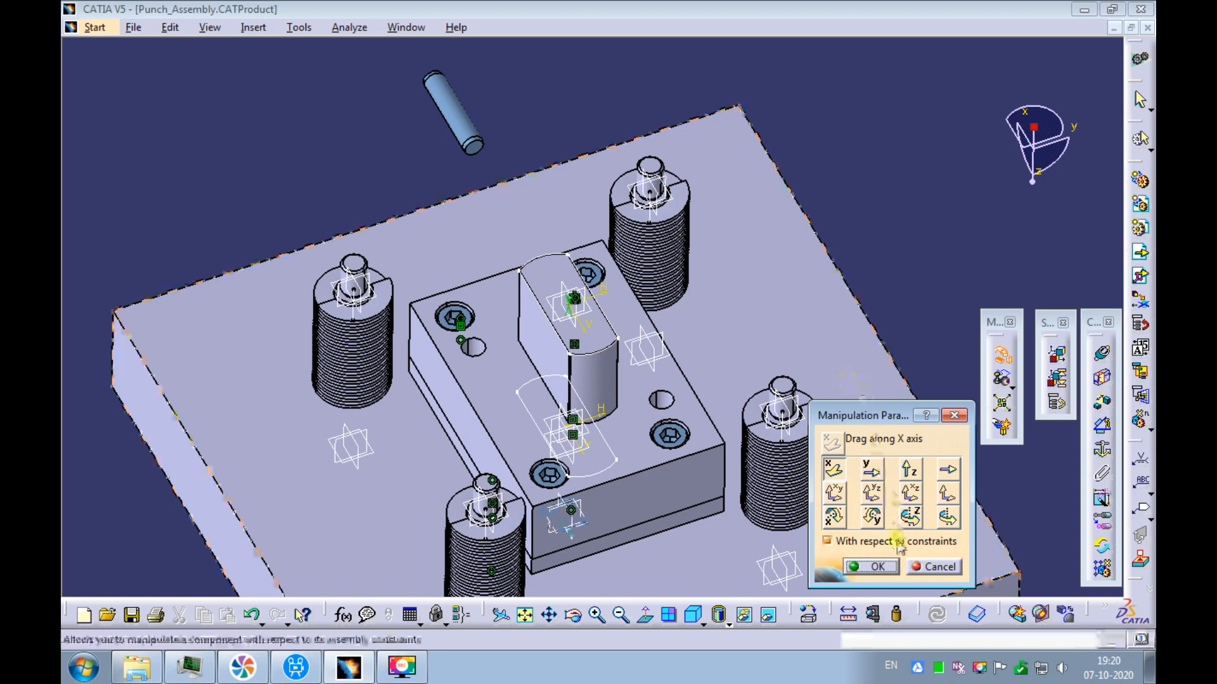
{"action": "left_click", "coordinate": [870, 566]}
Step: Add a coincidence constraint between the pin's axis and the axis of the punch holder's small hole
{"action": "left_click", "coordinate": [1102, 353]}
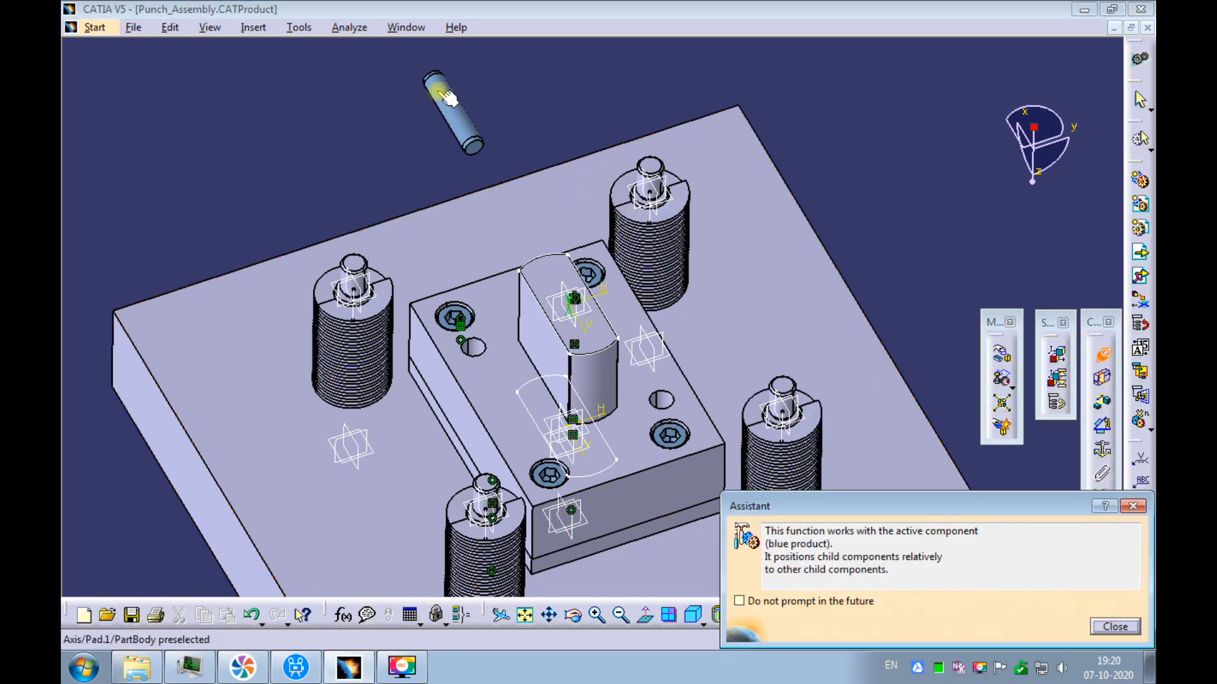
{"action": "left_click", "coordinate": [453, 111]}
{"action": "mouse_move", "coordinate": [434, 315]}
{"action": "middle_mouse_down", "text": "ctrl"}
{"action": "mouse_move", "coordinate": [482, 232]}
{"action": "mouse_move", "coordinate": [418, 310]}
{"action": "middle_mouse_up", "text": "ctrl"}
{"action": "left_click", "coordinate": [385, 371]}
{"action": "left_click", "coordinate": [361, 153]}
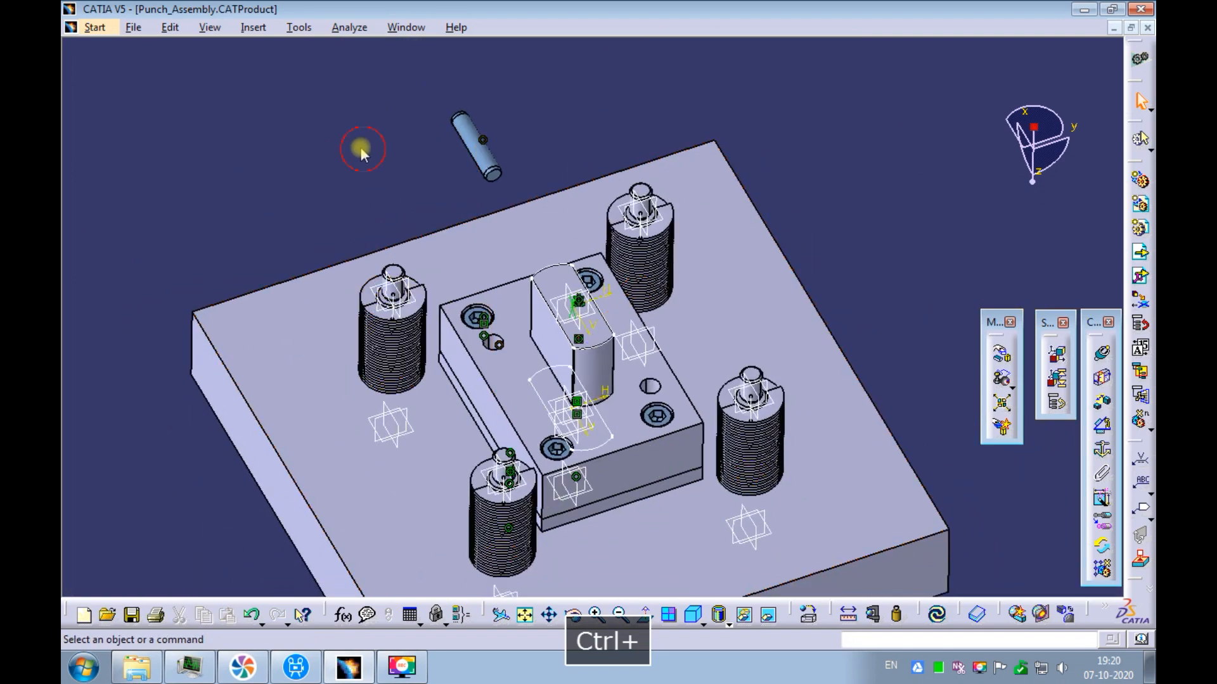
Step: Constrain the pin's end face at a 15 mm offset from the punch holder's top face with Same orientation and update the assembly
{"action": "left_click", "coordinate": [1102, 402]}
{"action": "middle_click_drag", "start_coordinate": [550, 227], "coordinate": [532, 164], "text": "ctrl"}
{"action": "left_click", "coordinate": [476, 141]}
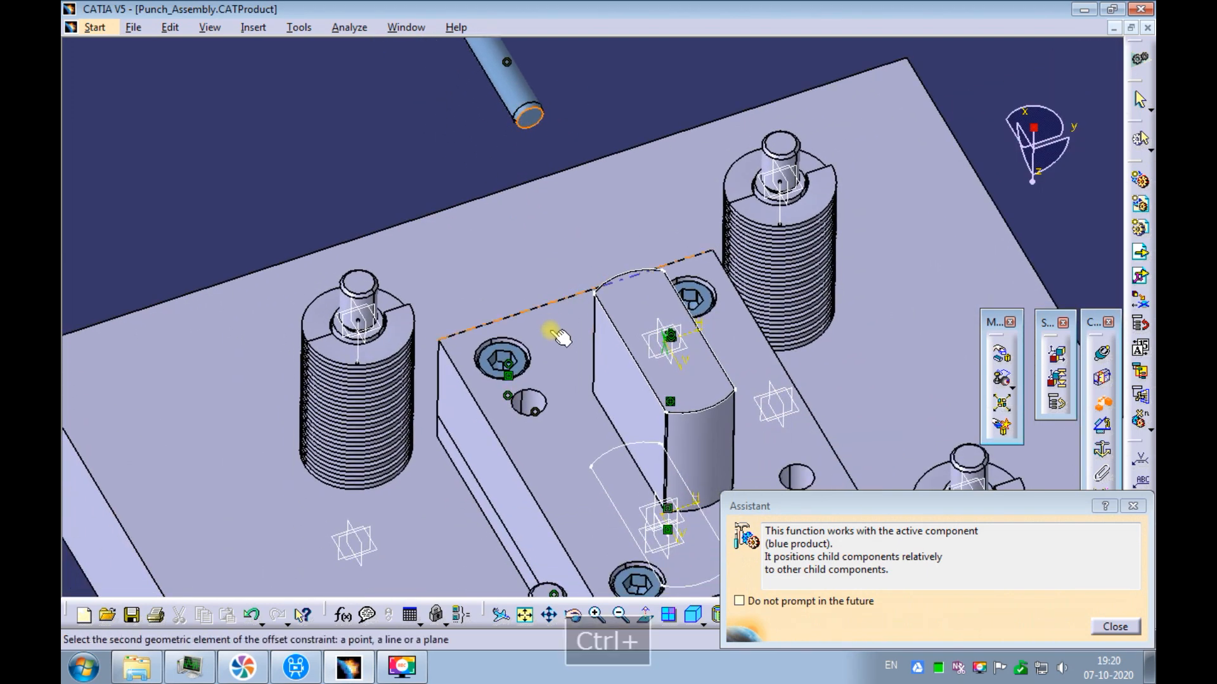
{"action": "left_click", "coordinate": [559, 329]}
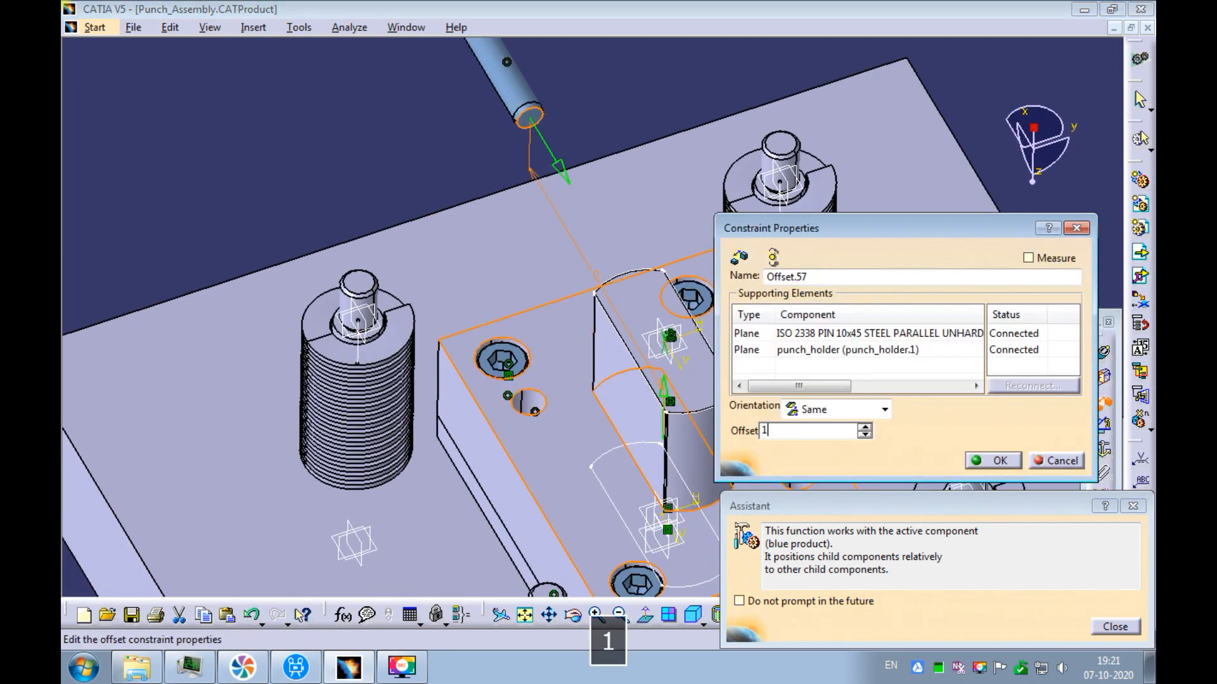
{"action": "left_click", "coordinate": [990, 468]}
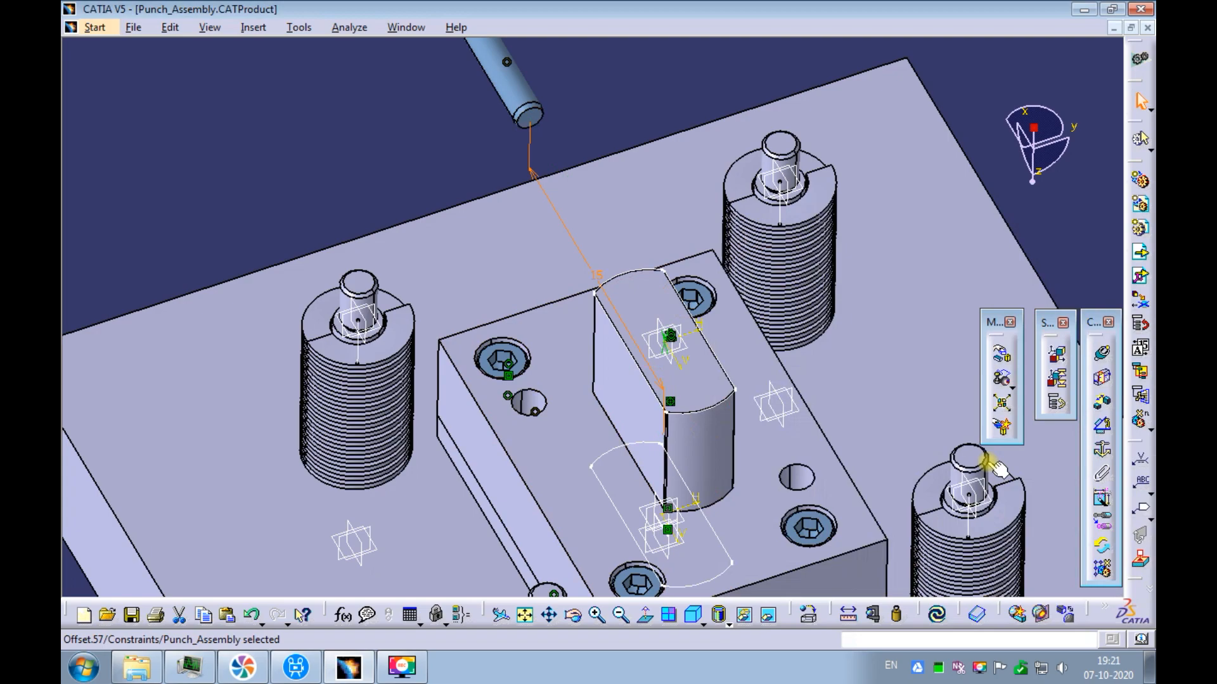
{"action": "left_click", "coordinate": [937, 615]}
Step: Check the pin's seating with a temporary volume-cut section through its hole, discarding the section when done
{"action": "middle_click_drag", "start_coordinate": [557, 407], "coordinate": [587, 393]}
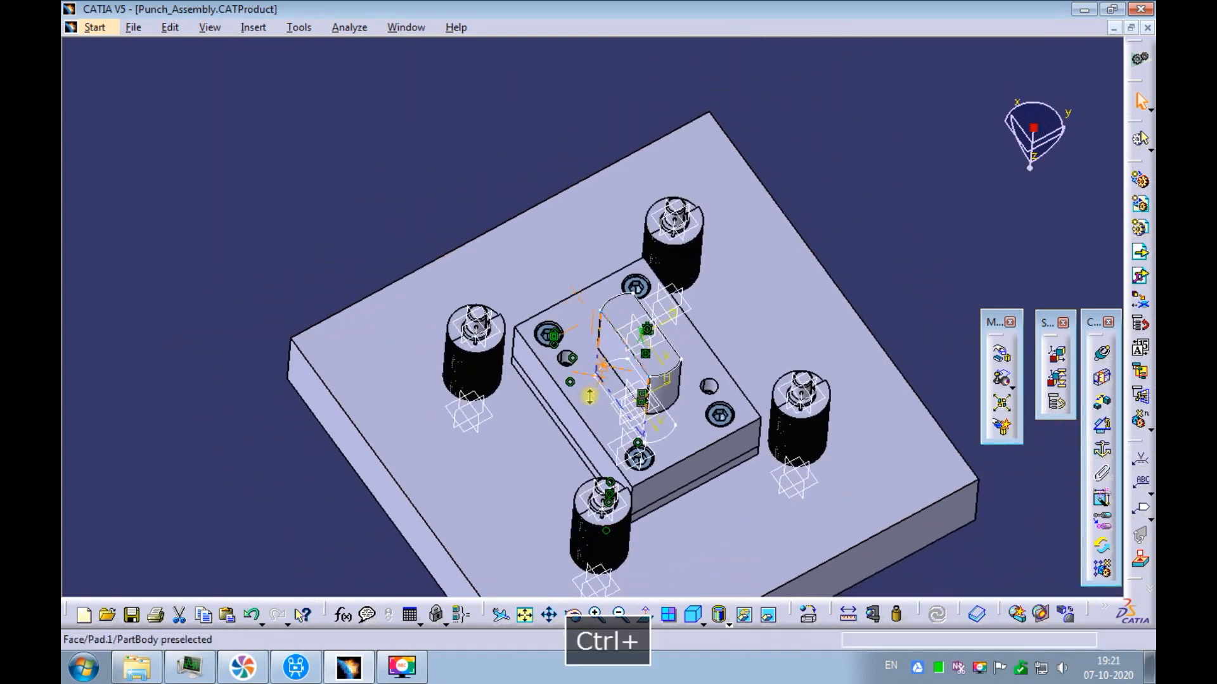
{"action": "left_click", "coordinate": [1040, 614]}
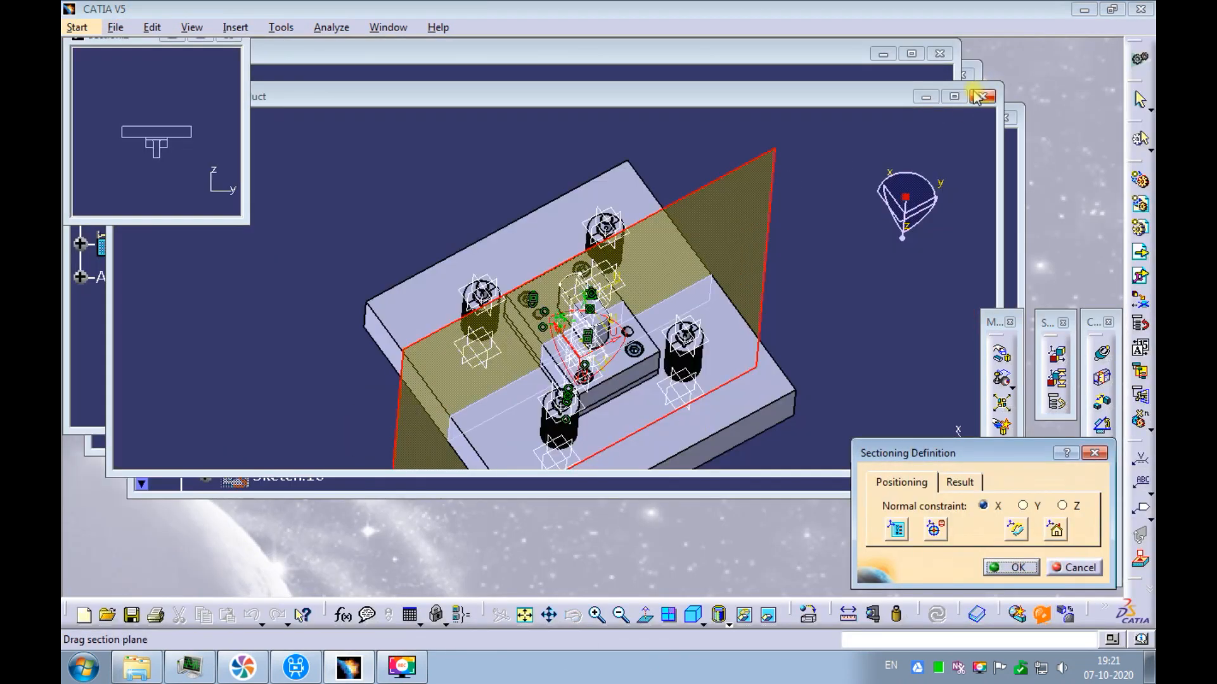
{"action": "left_click", "coordinate": [955, 96]}
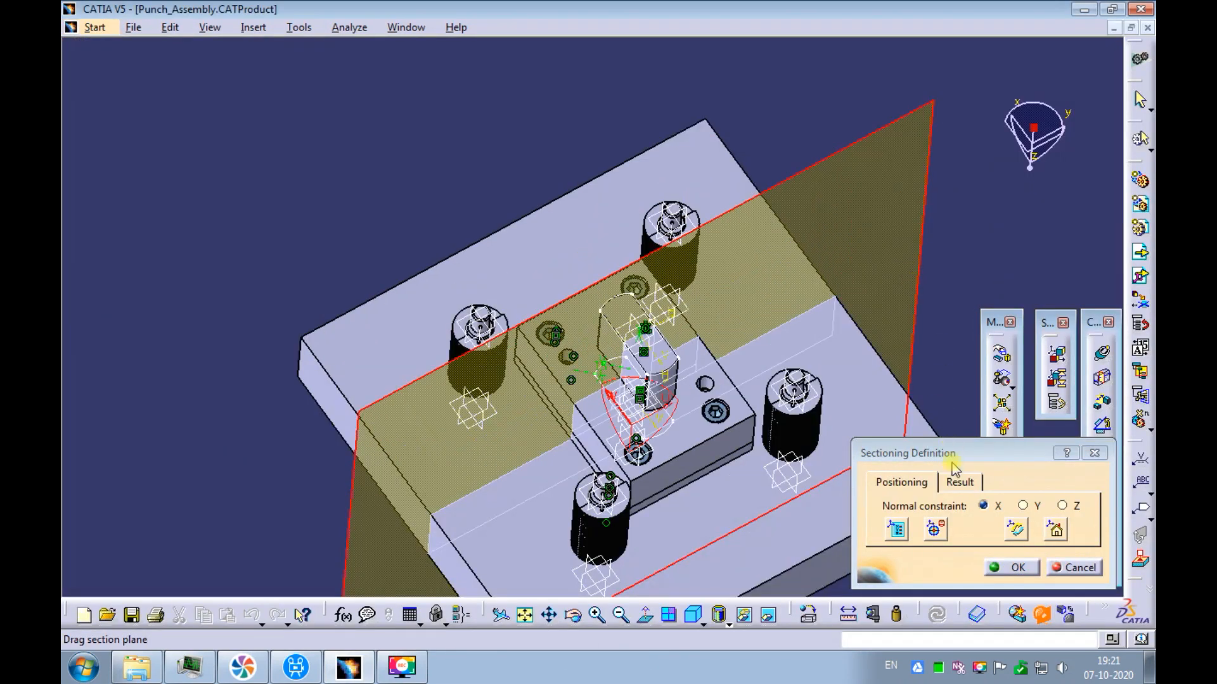
{"action": "left_click", "coordinate": [960, 482]}
{"action": "left_click", "coordinate": [886, 520]}
{"action": "left_click_drag", "start_coordinate": [595, 424], "coordinate": [499, 383]}
{"action": "middle_click_drag", "start_coordinate": [589, 432], "coordinate": [543, 273]}
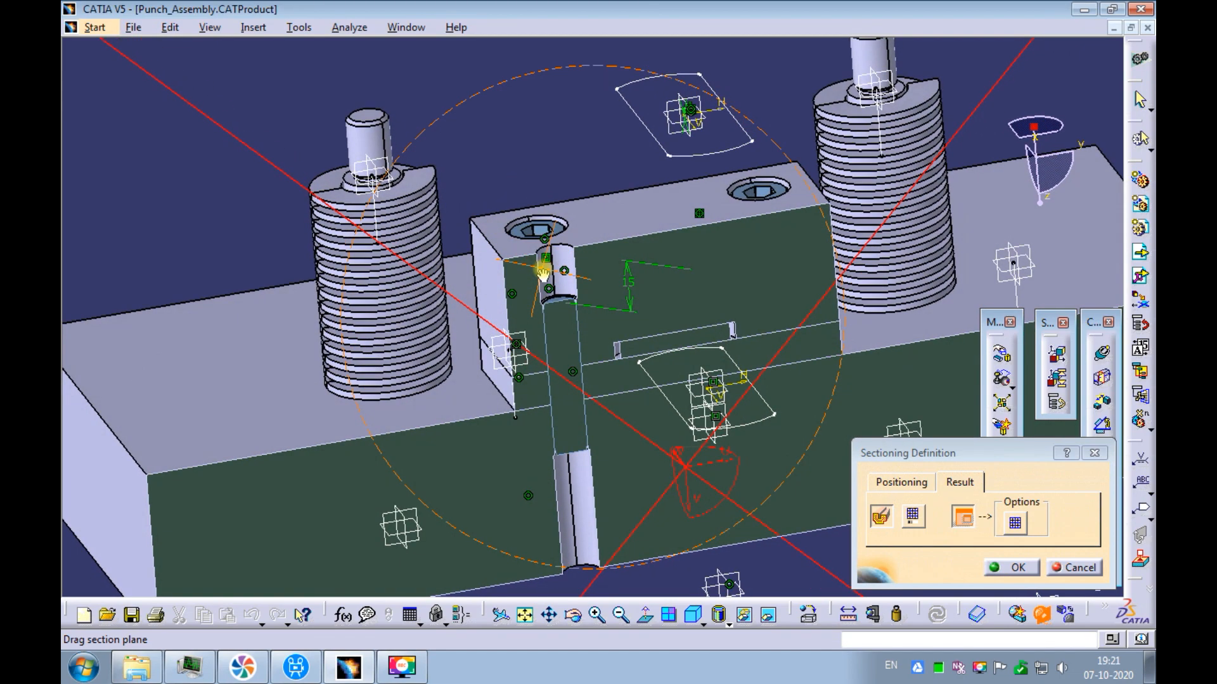
{"action": "left_click", "coordinate": [1066, 567]}
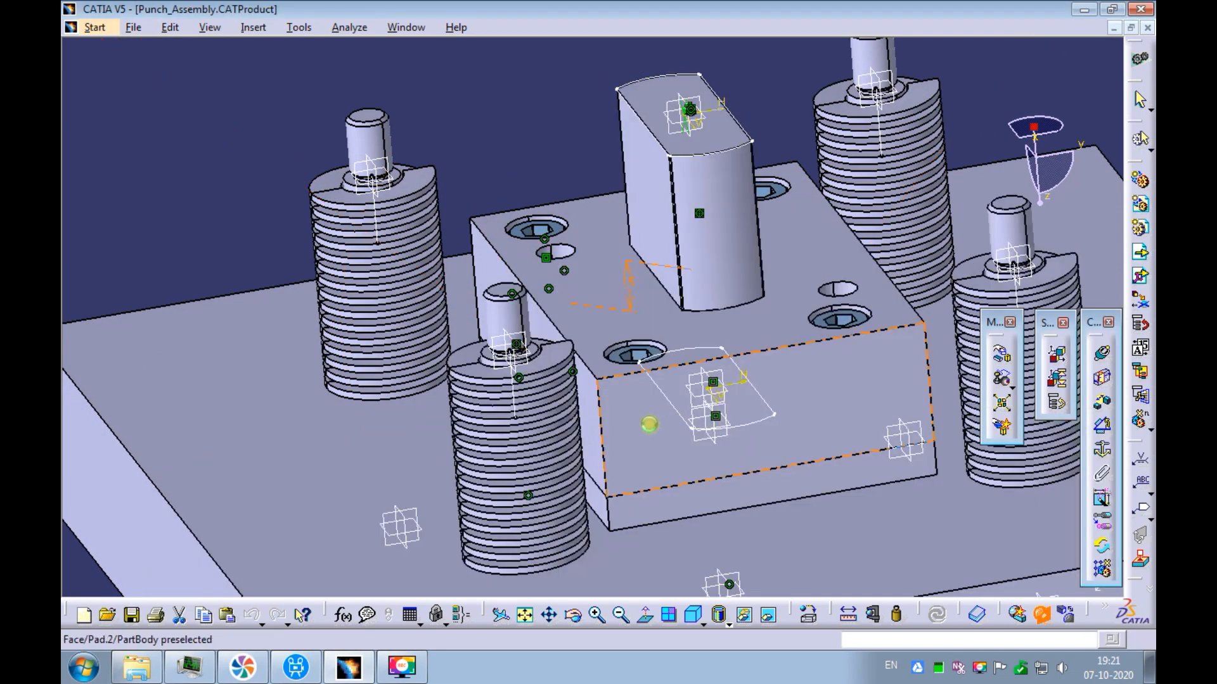
Step: Locate the punch holder's small-hole feature Hole.4 and its pattern in the specification tree
{"action": "middle_click_drag", "start_coordinate": [610, 264], "coordinate": [510, 289], "text": "ctrl"}
{"action": "middle_click_drag", "start_coordinate": [439, 157], "coordinate": [542, 241], "text": "ctrl"}
{"action": "right_click", "coordinate": [555, 279]}
{"action": "left_click", "coordinate": [582, 287]}
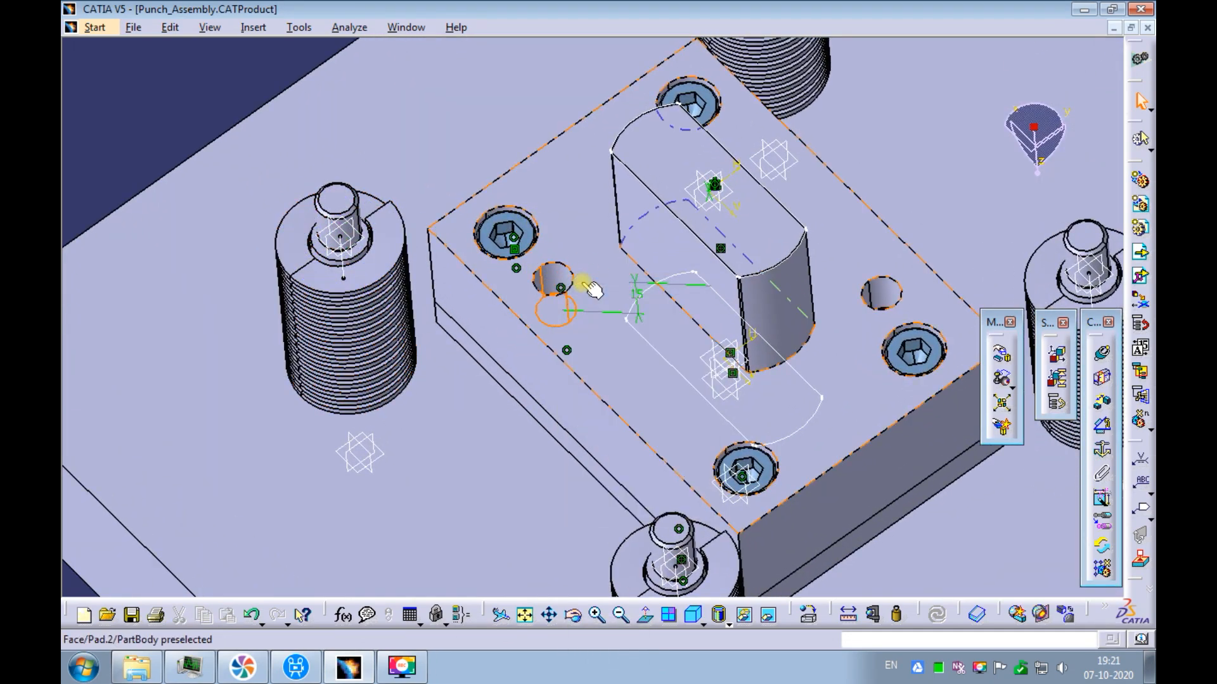
{"action": "key", "text": "F3"}
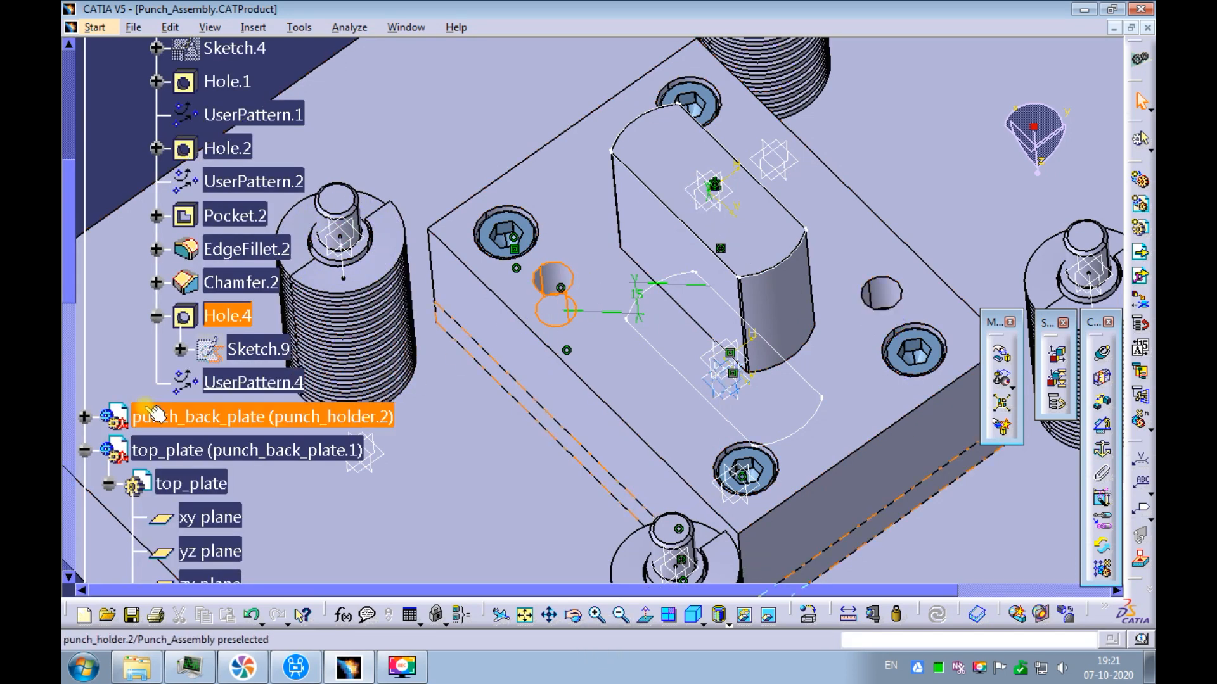
Step: Instantiate the ISO 2338 10x45 pin on the punch holder's UserPattern.4, re-using the original component and keeping the pattern link
{"action": "left_click_drag", "start_coordinate": [69, 284], "coordinate": [86, 590]}
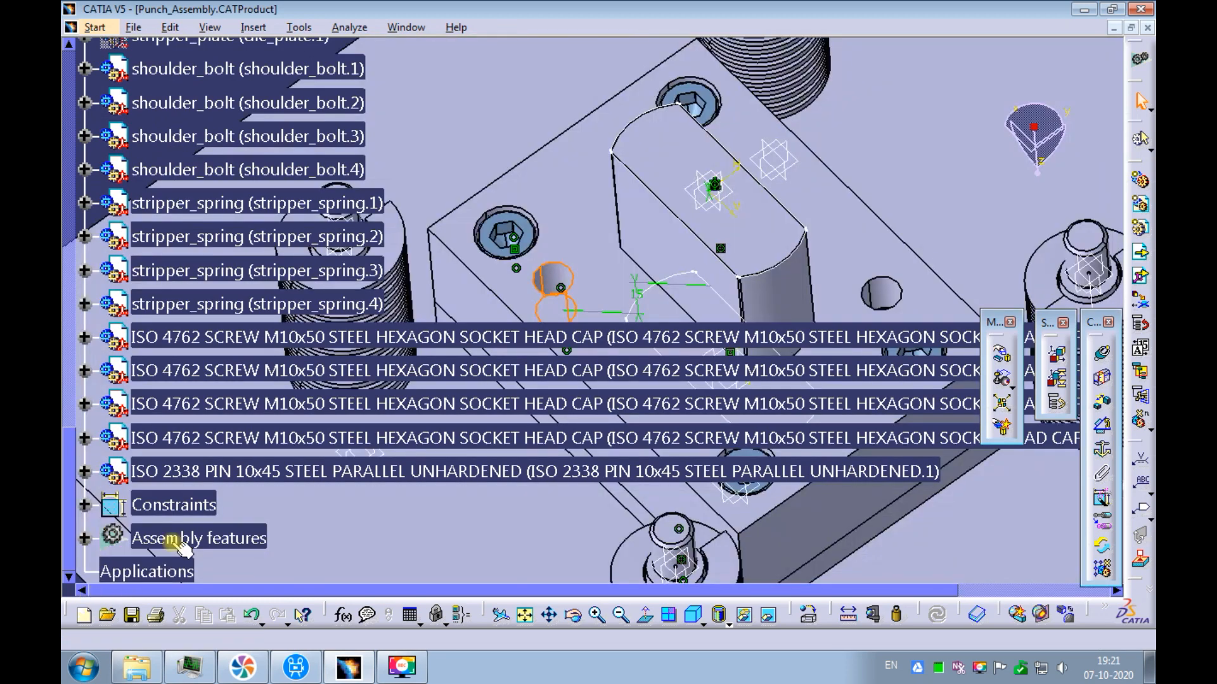
{"action": "left_click", "coordinate": [203, 473]}
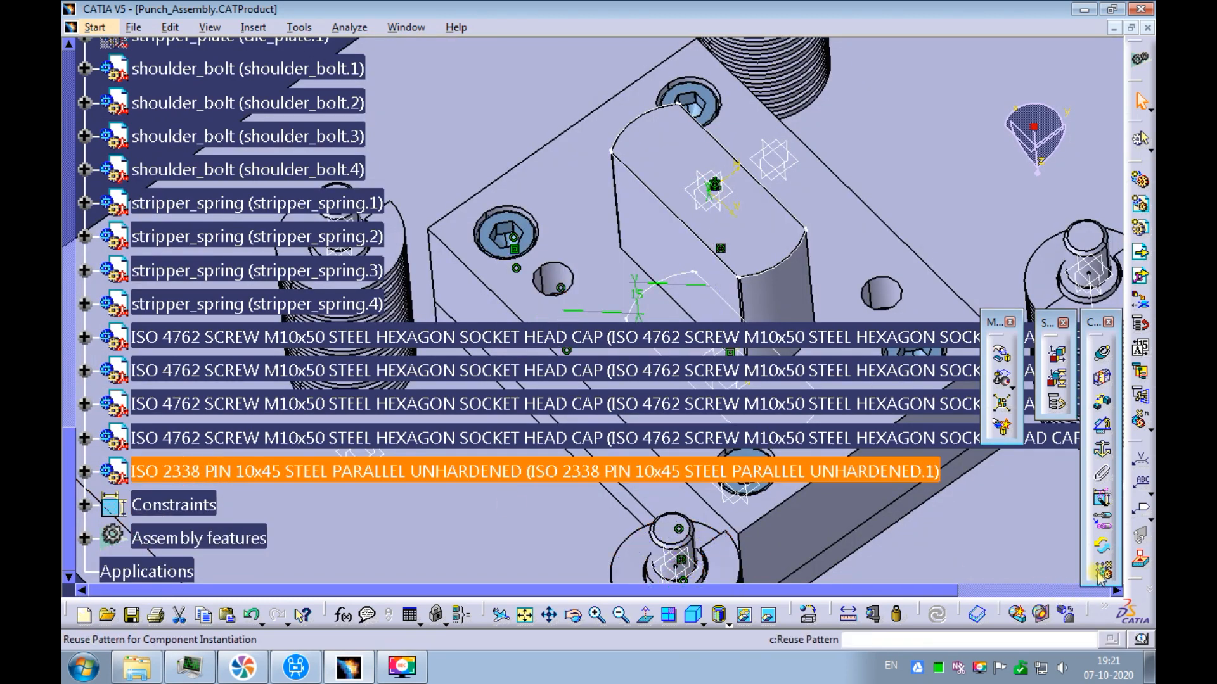
{"action": "left_click", "coordinate": [1101, 568]}
{"action": "mouse_move", "coordinate": [69, 470]}
{"action": "left_mouse_down"}
{"action": "mouse_move", "coordinate": [76, 81]}
{"action": "mouse_move", "coordinate": [74, 174]}
{"action": "left_mouse_up"}
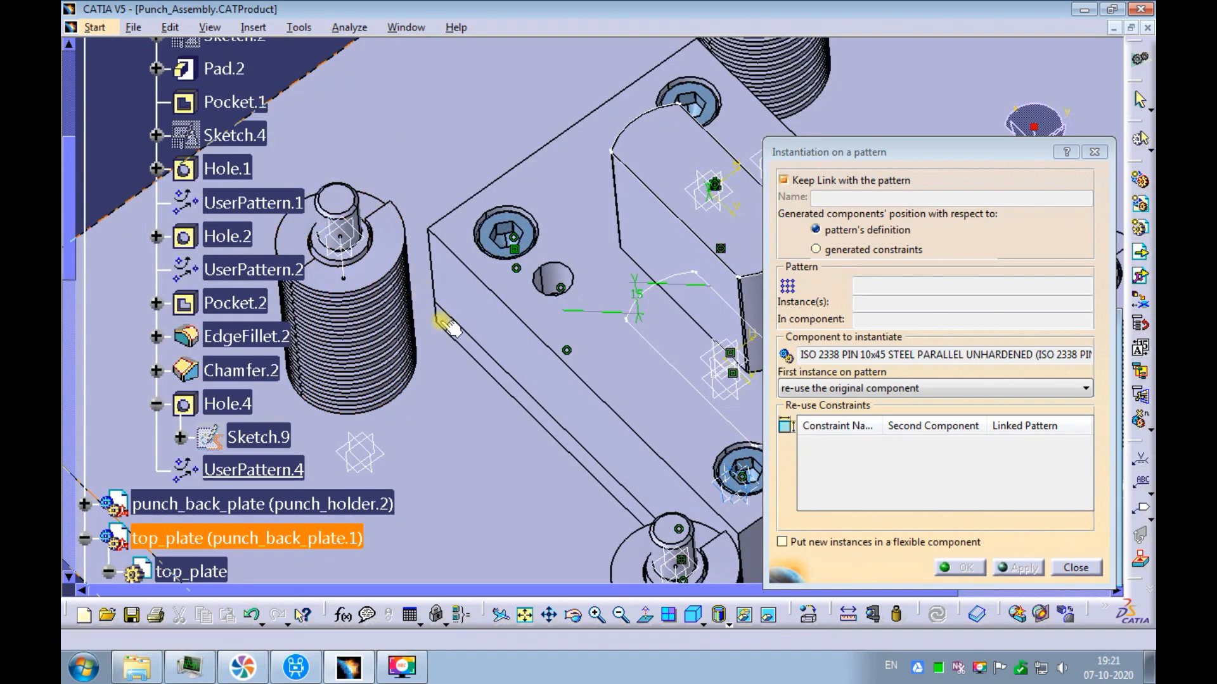
{"action": "middle_click_drag", "start_coordinate": [521, 283], "coordinate": [505, 310], "text": "ctrl"}
{"action": "left_click", "coordinate": [293, 476]}
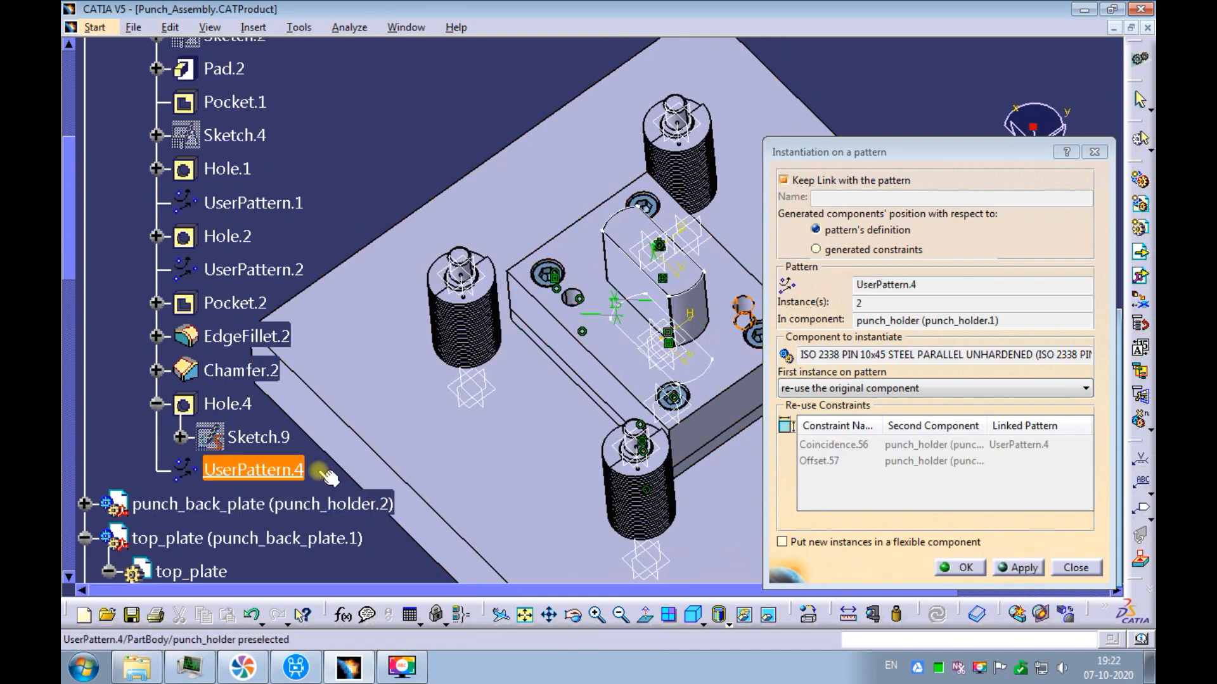
{"action": "left_click", "coordinate": [959, 568]}
Step: Look over the pins in both holes and show the whole assembly in a fitted isometric view
{"action": "mouse_move", "coordinate": [697, 304]}
{"action": "middle_mouse_down"}
{"action": "mouse_move", "coordinate": [670, 339]}
{"action": "mouse_move", "coordinate": [673, 320]}
{"action": "mouse_move", "coordinate": [700, 306]}
{"action": "mouse_move", "coordinate": [697, 317]}
{"action": "middle_mouse_up"}
{"action": "left_click", "coordinate": [692, 613]}
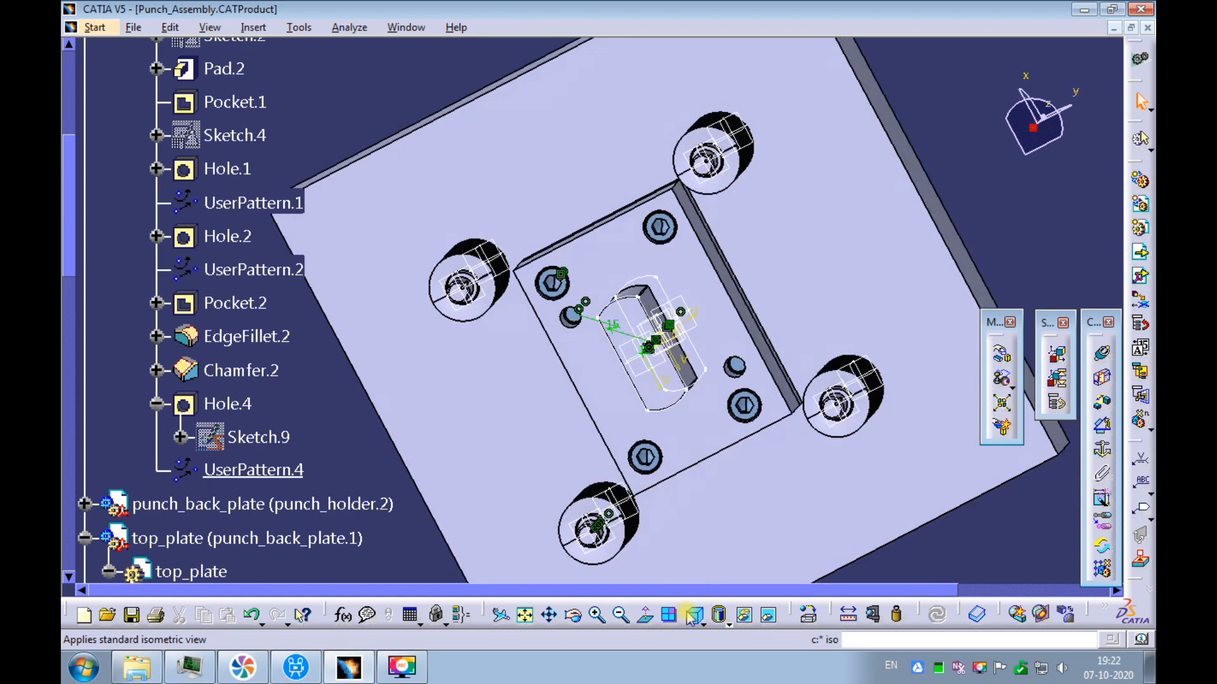
{"action": "left_click", "coordinate": [527, 615]}
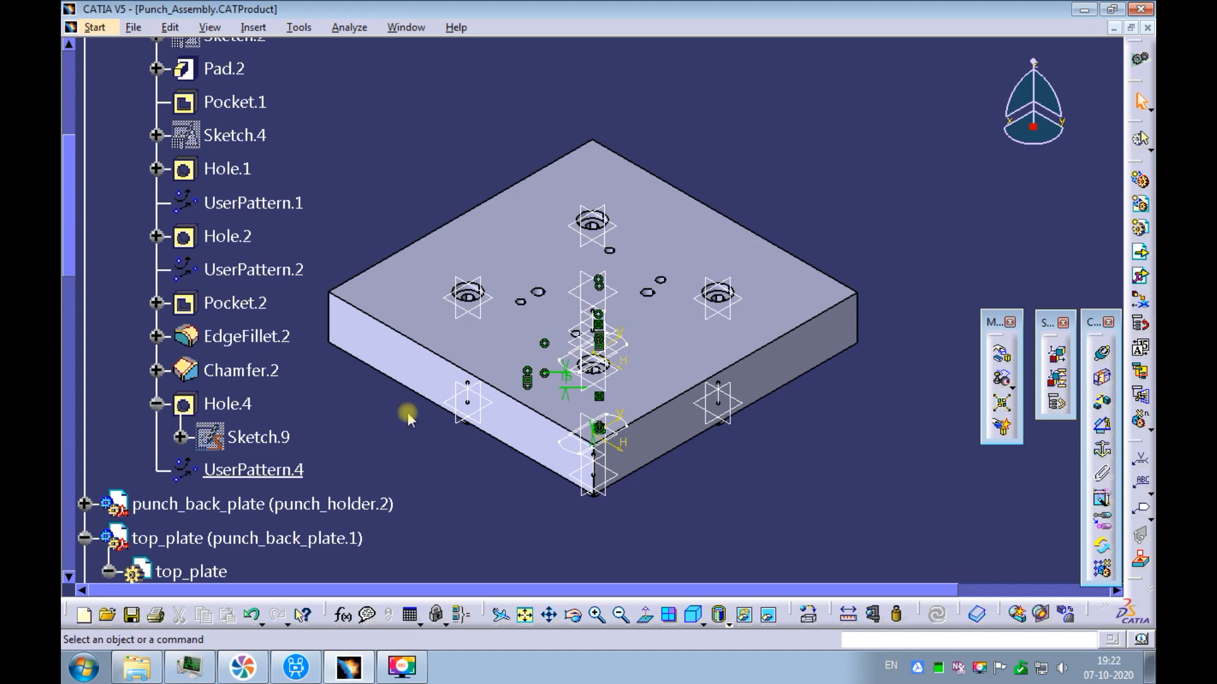
Step: Start saving all documents and assign ISO_4762_M10x50_STEEL_HEXAGON_SOCKET_HEAD_CAP_SCREW.CATPart to the Blanking_Die folder
{"action": "left_click", "coordinate": [133, 27]}
{"action": "left_click", "coordinate": [166, 167]}
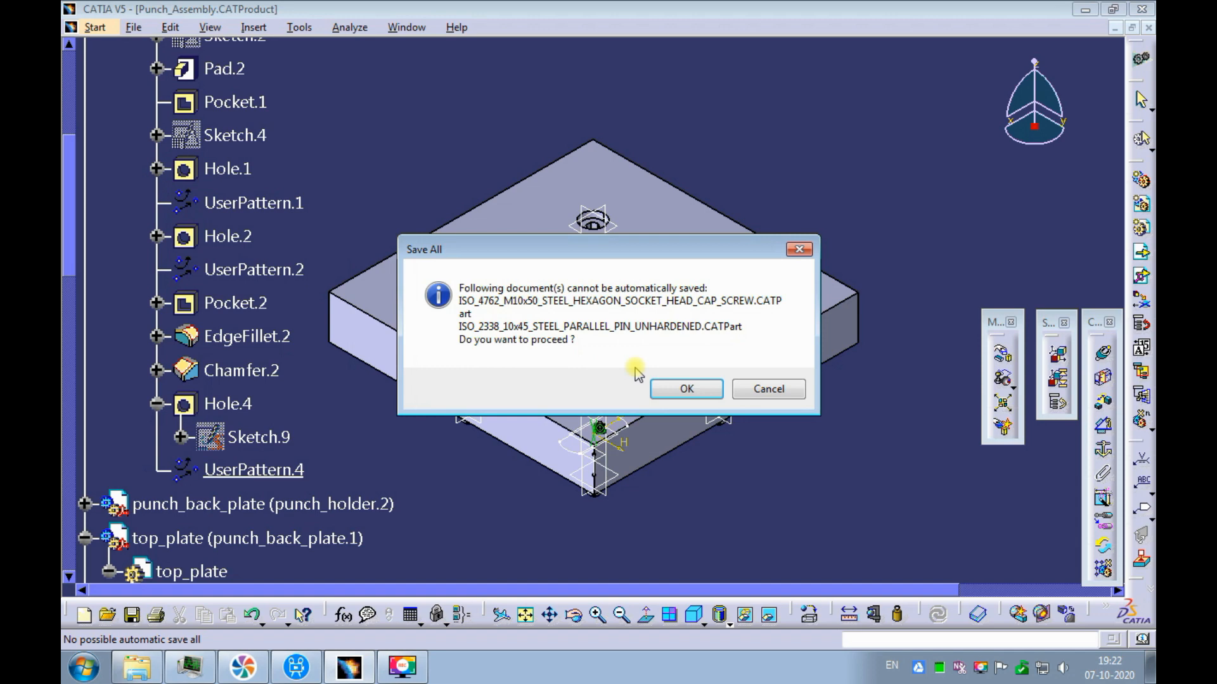
{"action": "left_click", "coordinate": [665, 388]}
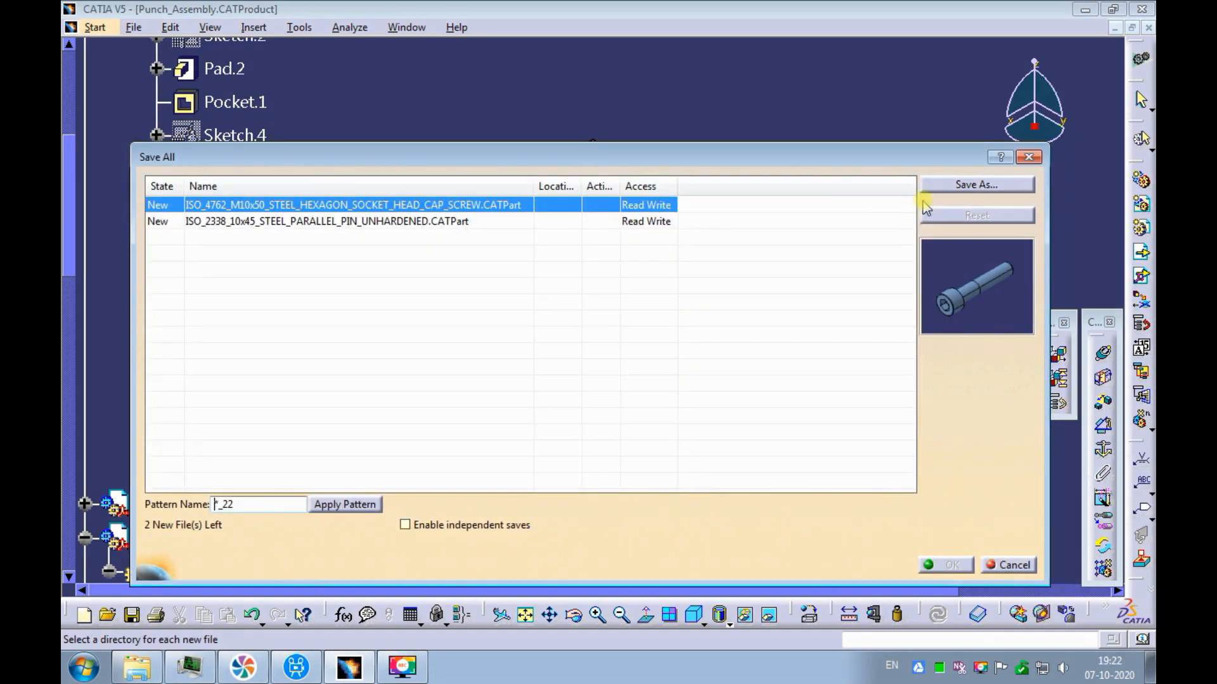
{"action": "left_click", "coordinate": [925, 184]}
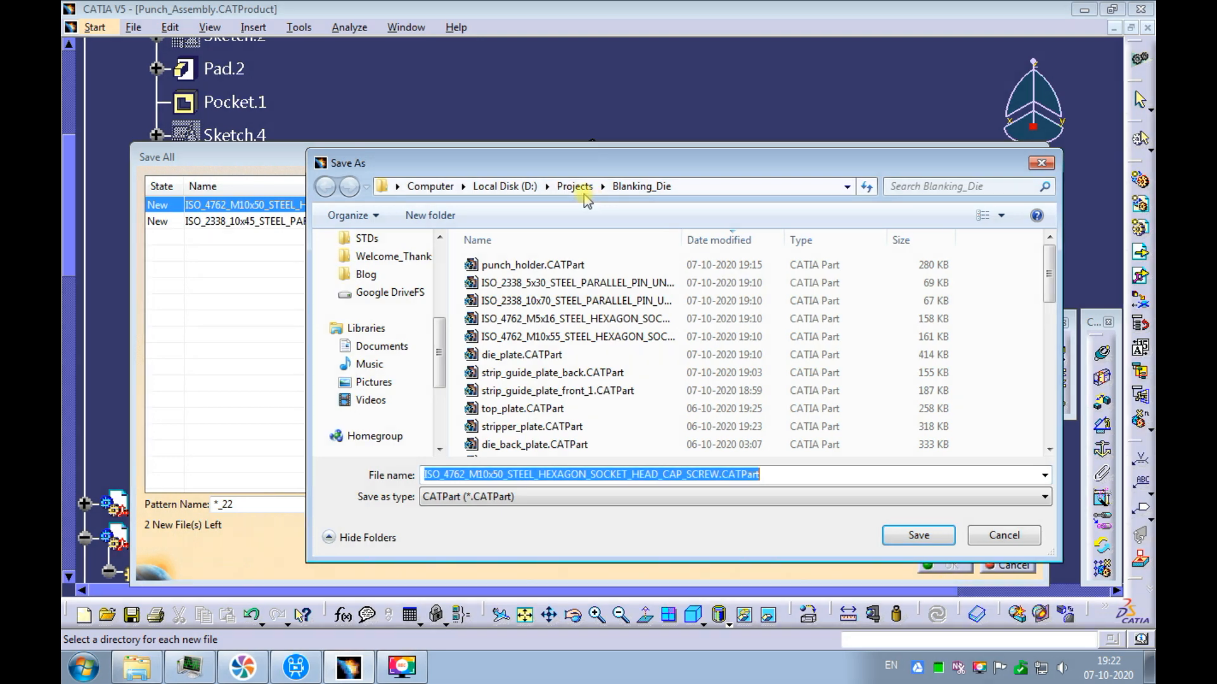
{"action": "left_click", "coordinate": [884, 536]}
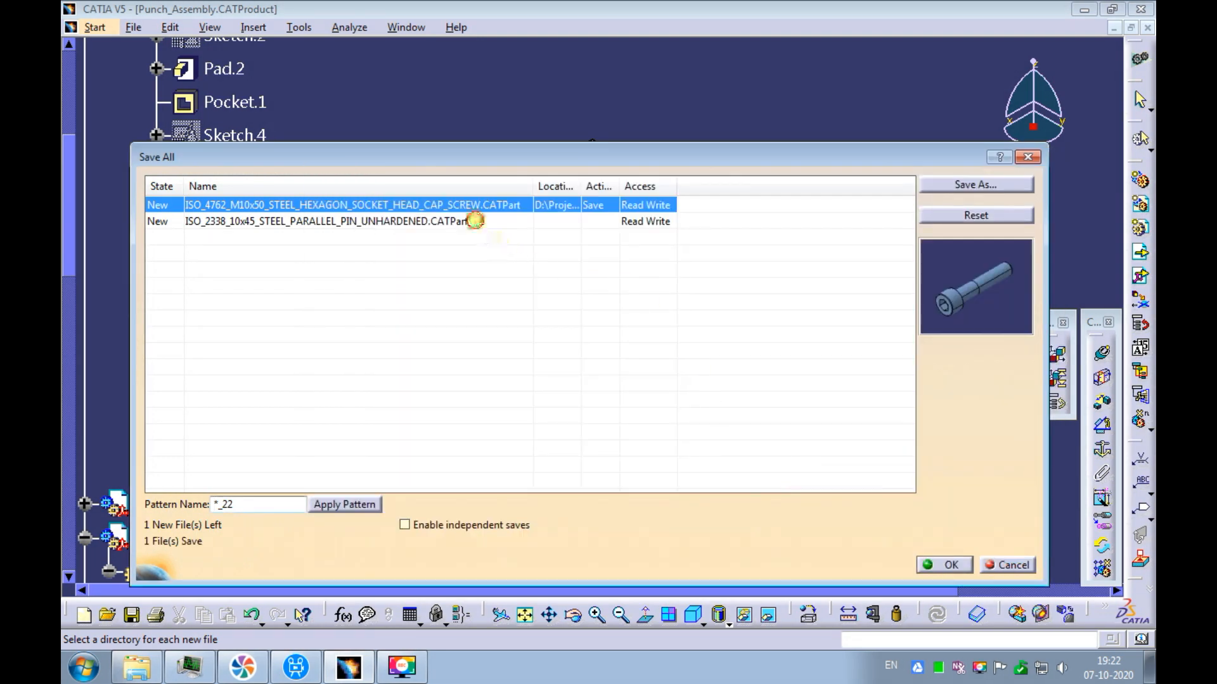
Step: Assign ISO_2338_10x45_STEEL_PARALLEL_PIN_UNHARDENED.CATPart to the Blanking_Die folder and complete saving all files
{"action": "left_click", "coordinate": [474, 220]}
{"action": "left_click", "coordinate": [976, 184]}
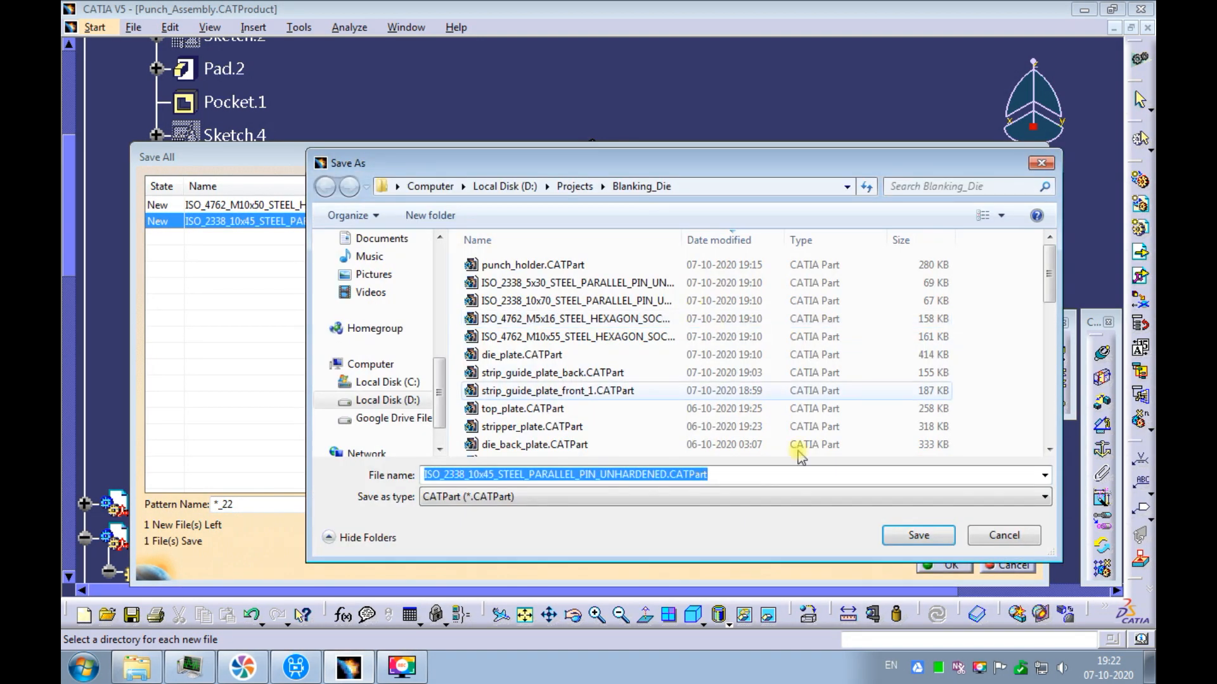
{"action": "left_click", "coordinate": [918, 536]}
{"action": "left_click", "coordinate": [934, 564]}
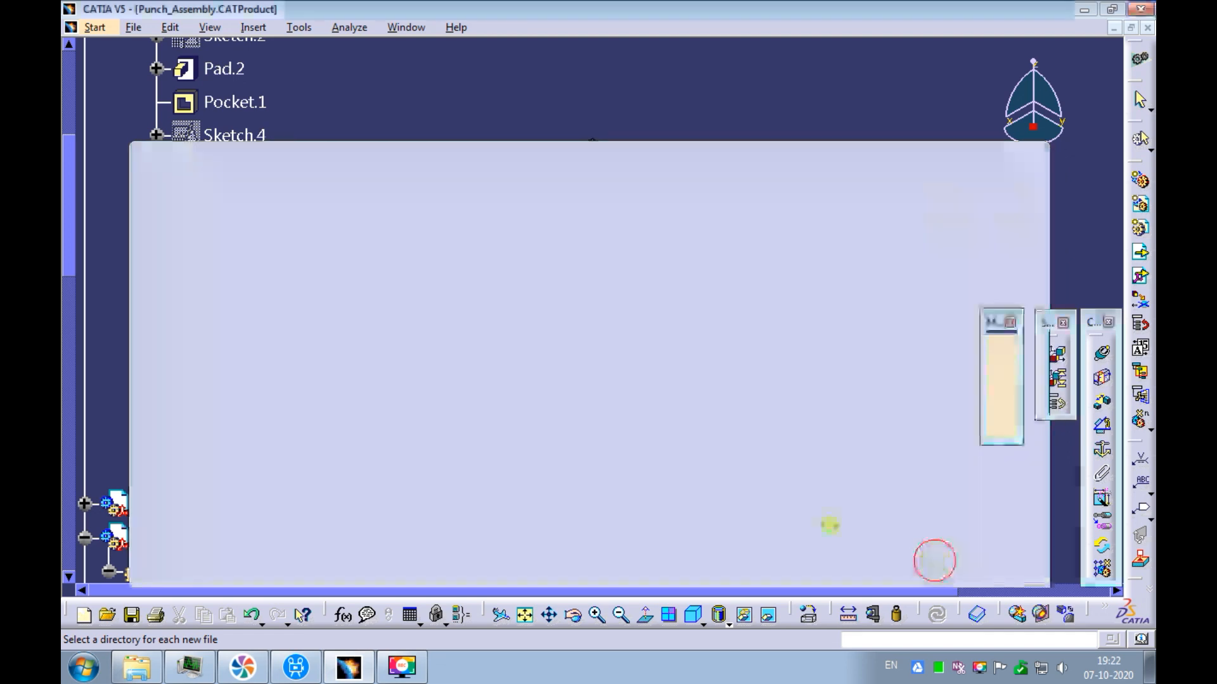